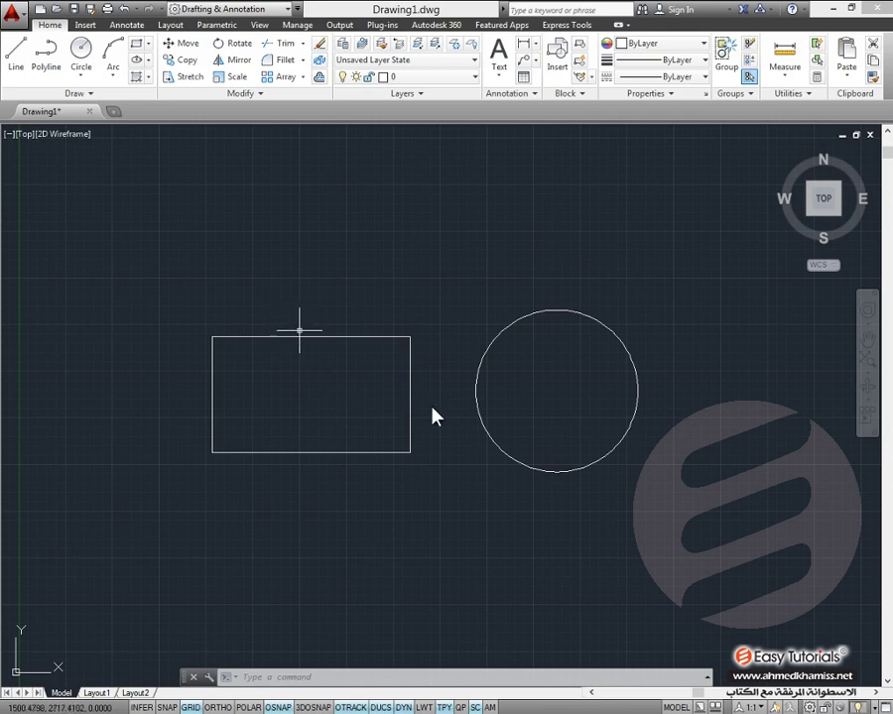
Select the 1057.1745 × 621.3707 rectangle and the circle beside it to show their grips.
click(402, 338)
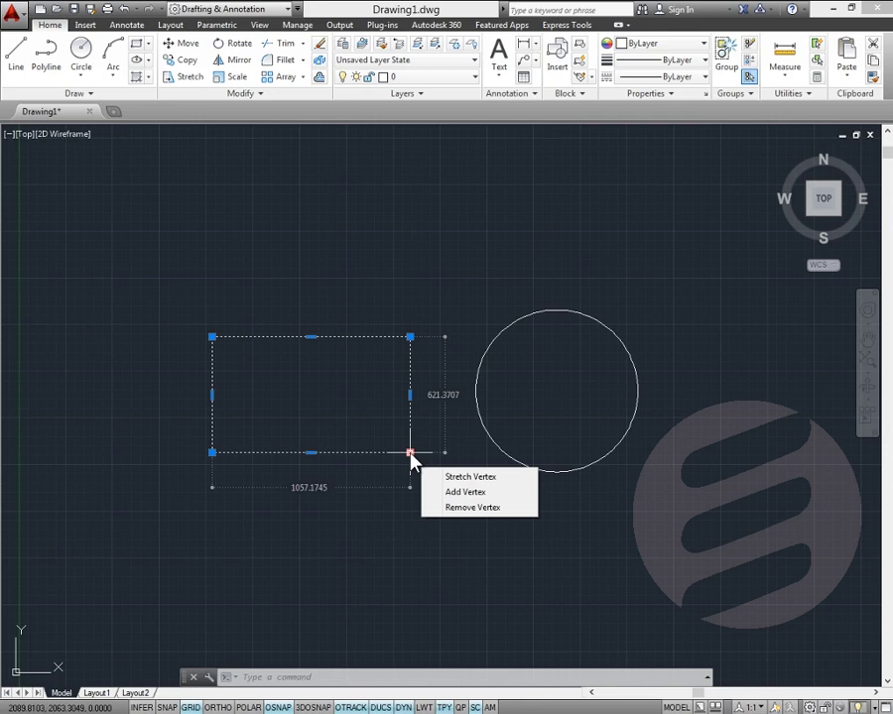
mouse_move(211, 453)
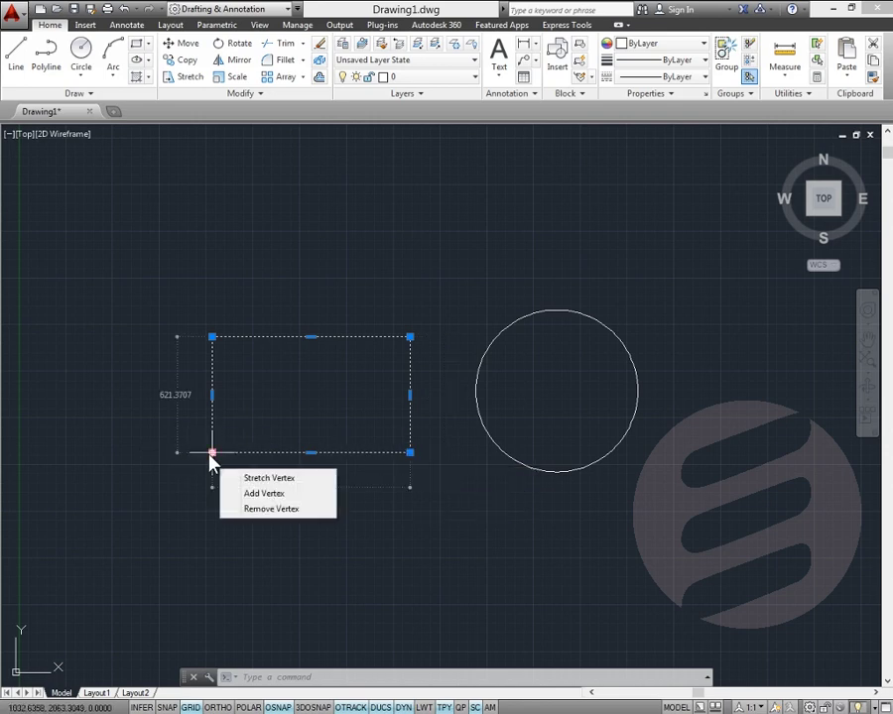
click(526, 464)
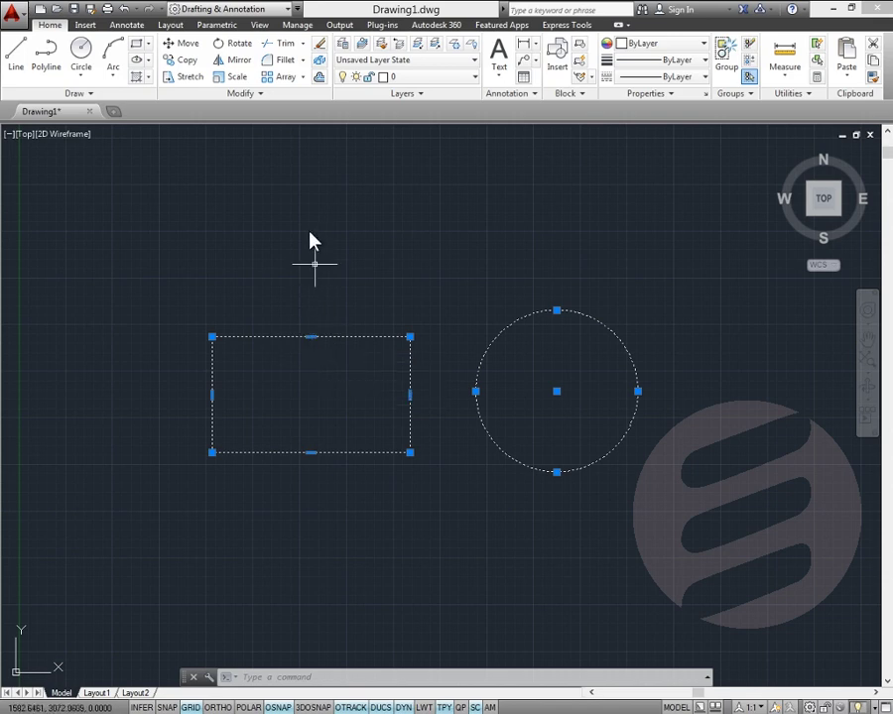
Stretch the rectangle's top edge upward using its top midpoint grip.
click(311, 338)
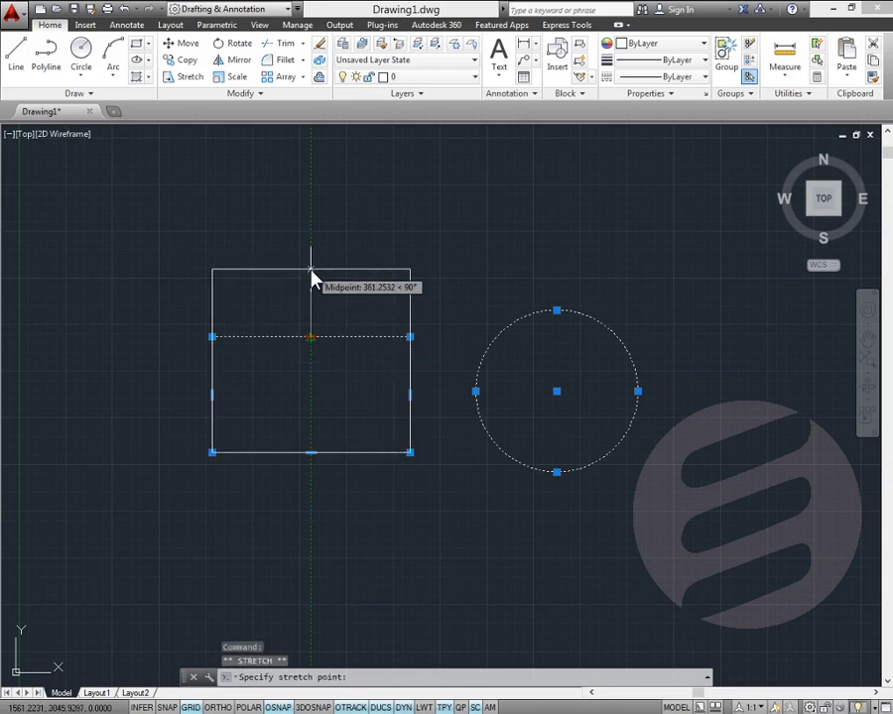
click(312, 270)
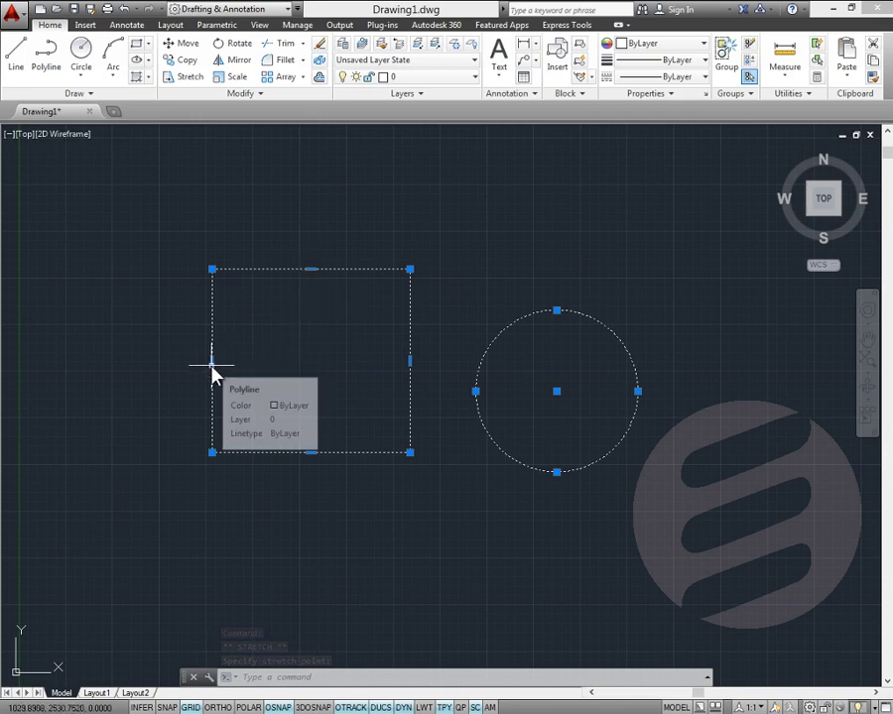
key(Escape)
key(Escape)
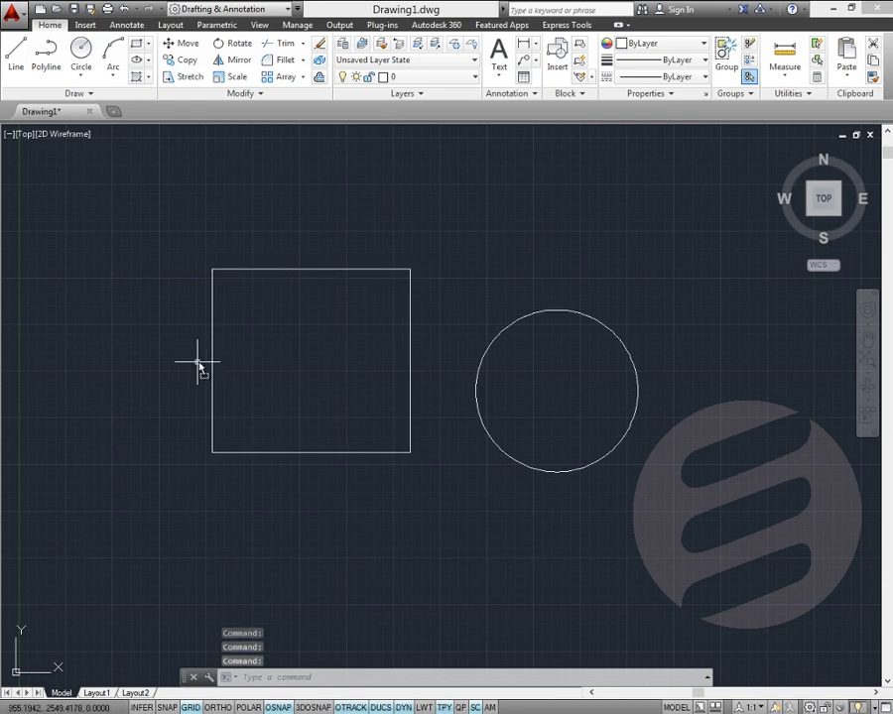
Reselect the rectangle and stretch its left edge further left with the left midpoint grip.
click(210, 361)
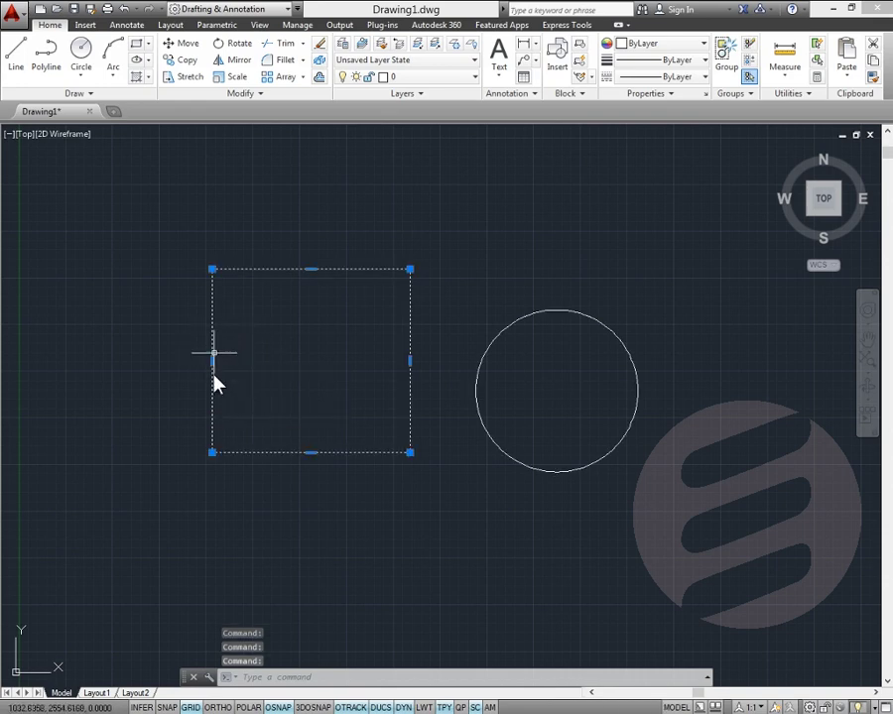
click(212, 361)
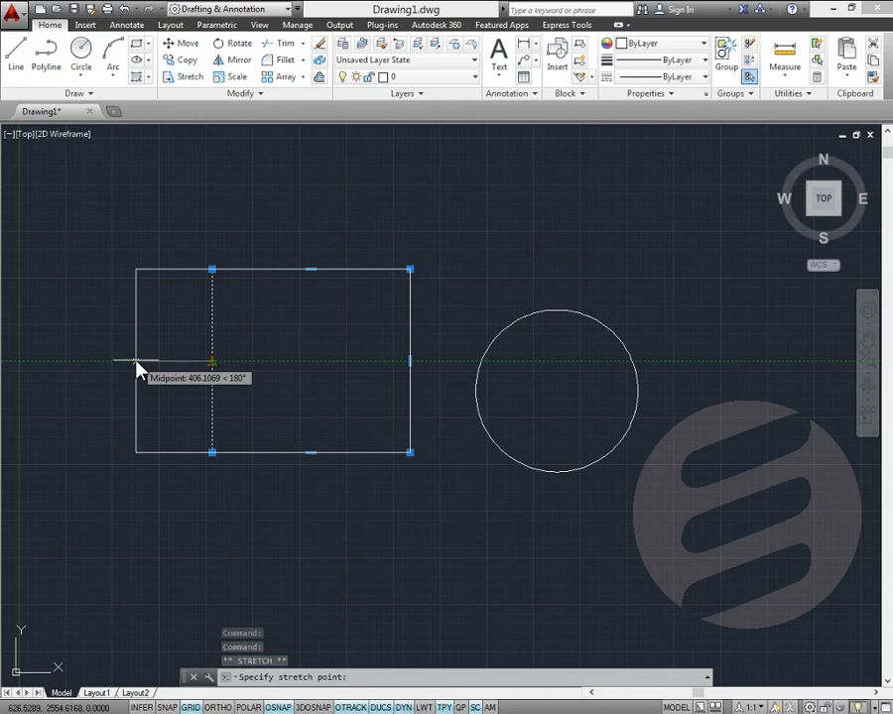
click(137, 363)
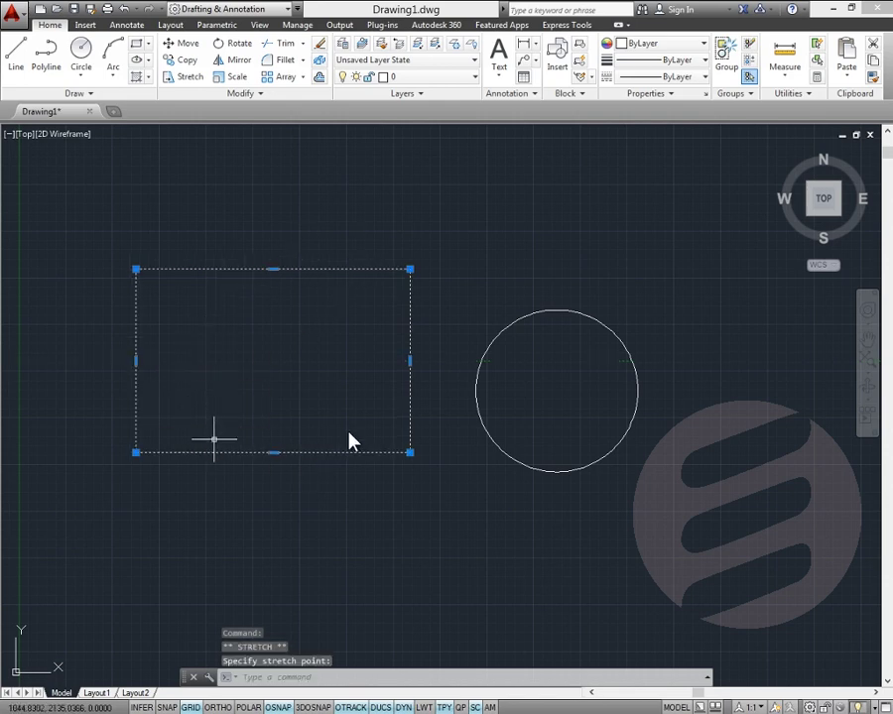
click(556, 312)
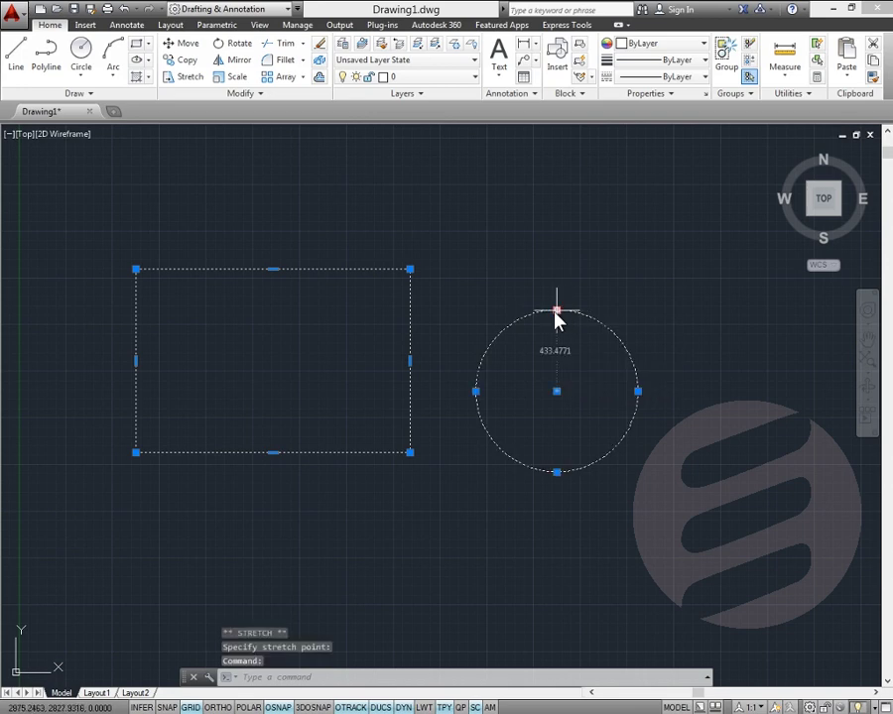
Drag the circle's top quadrant grip upward so it nearly touches the rectangle.
click(556, 313)
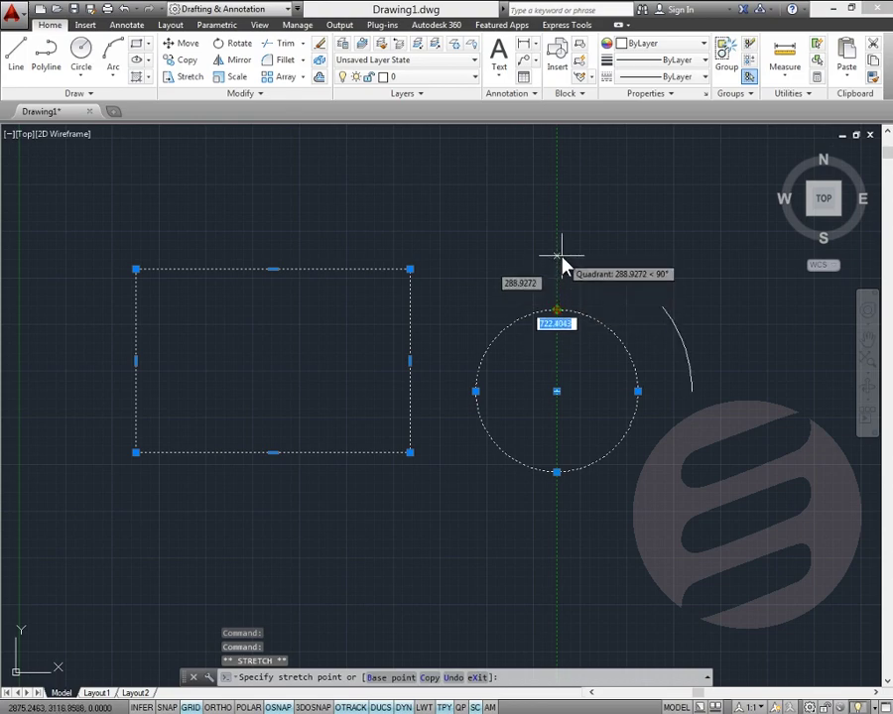
click(562, 263)
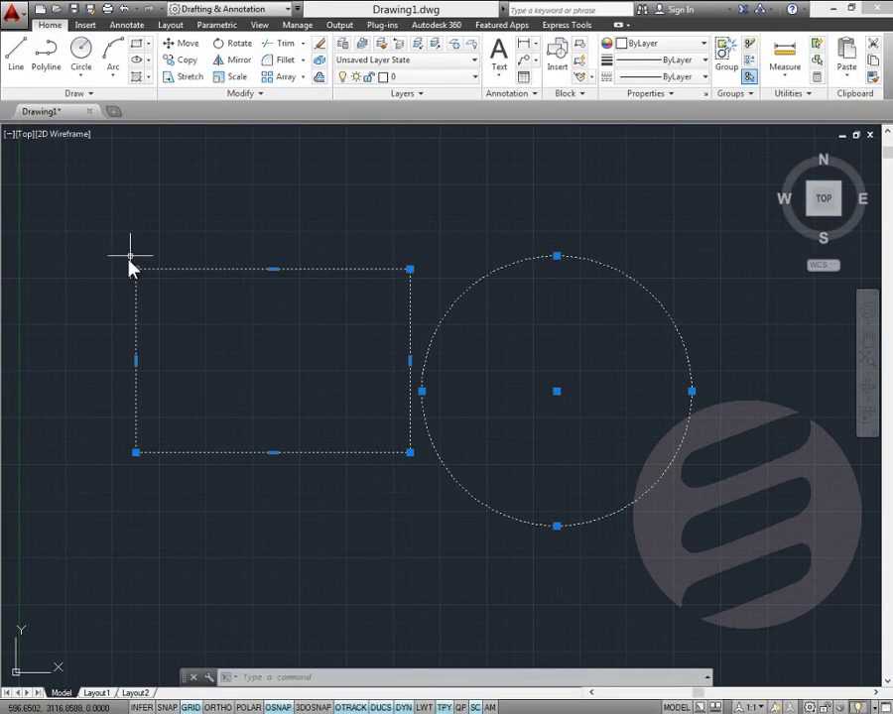
mouse_move(136, 269)
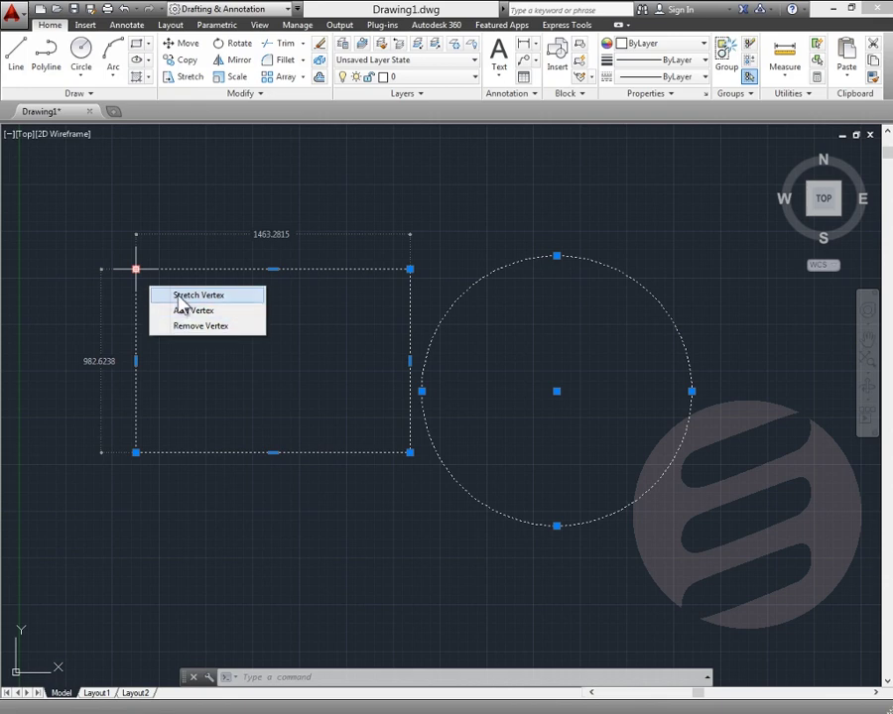
Stretch the rectangle's top-left vertex outward, then drag it inward onto the diagonal.
click(181, 296)
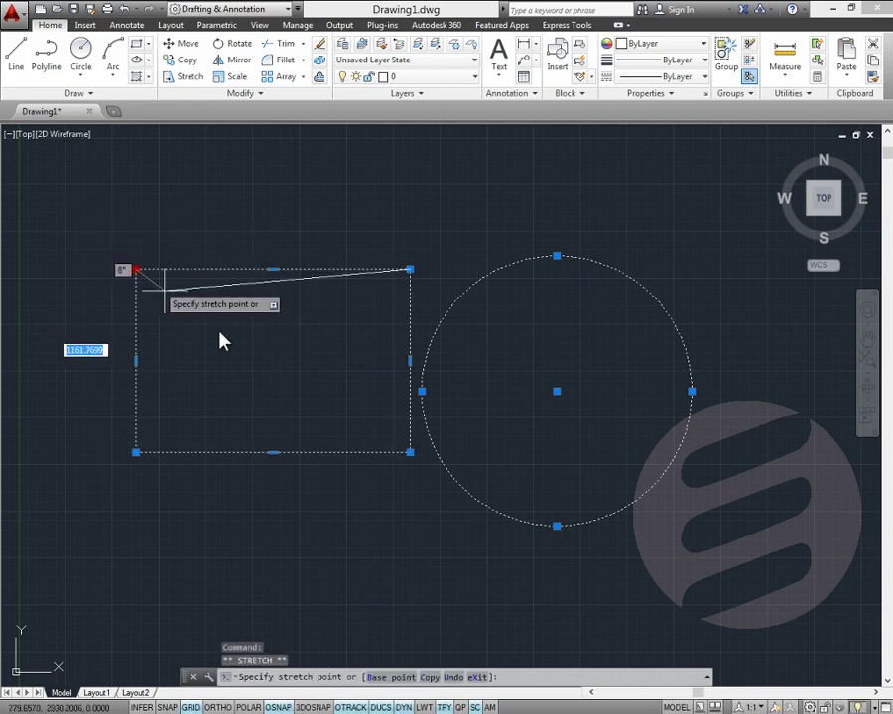
click(98, 170)
click(98, 170)
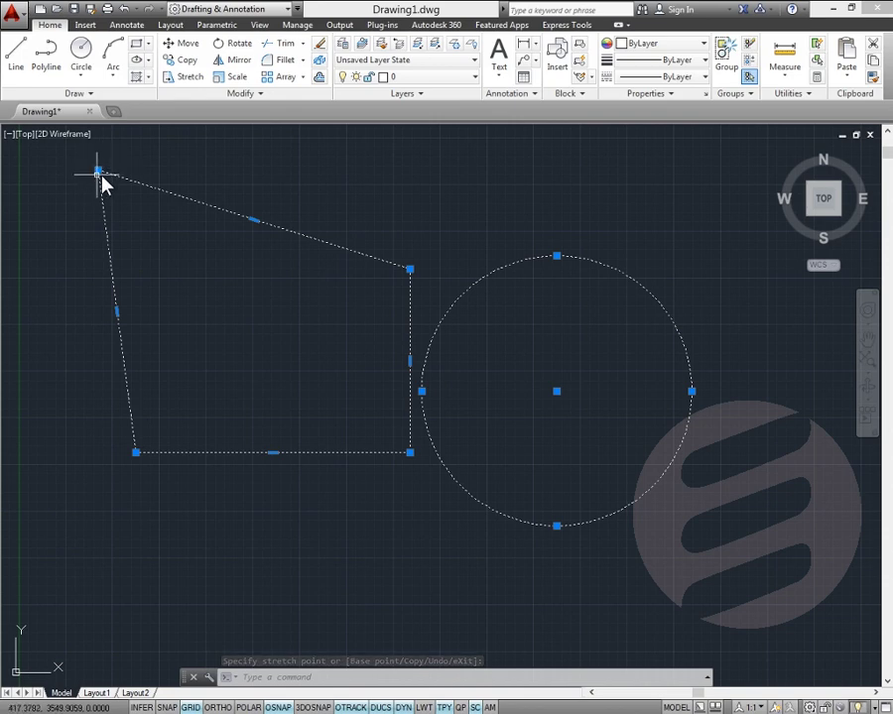
click(98, 170)
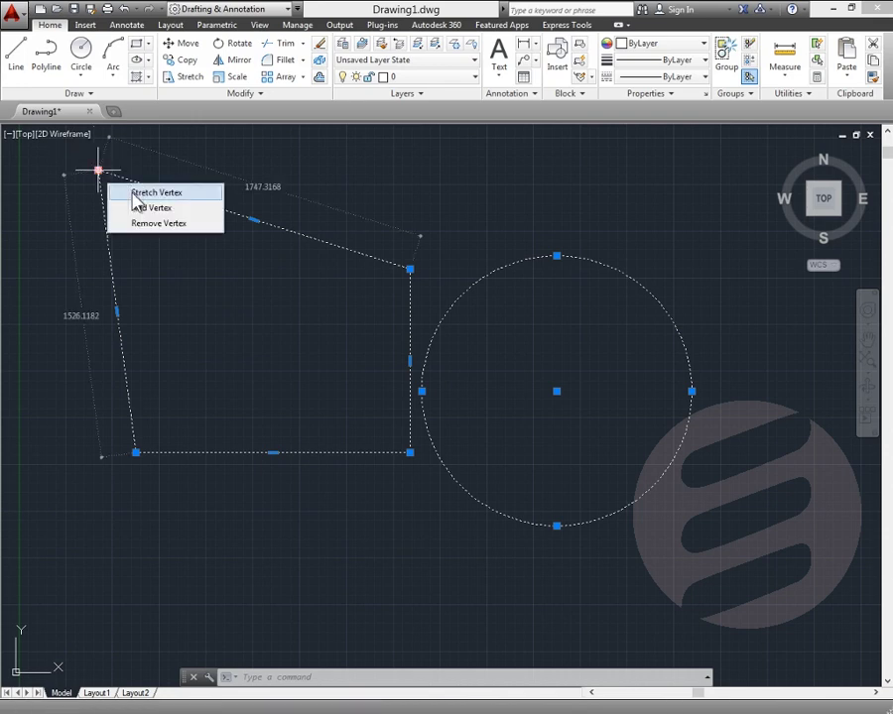
click(136, 197)
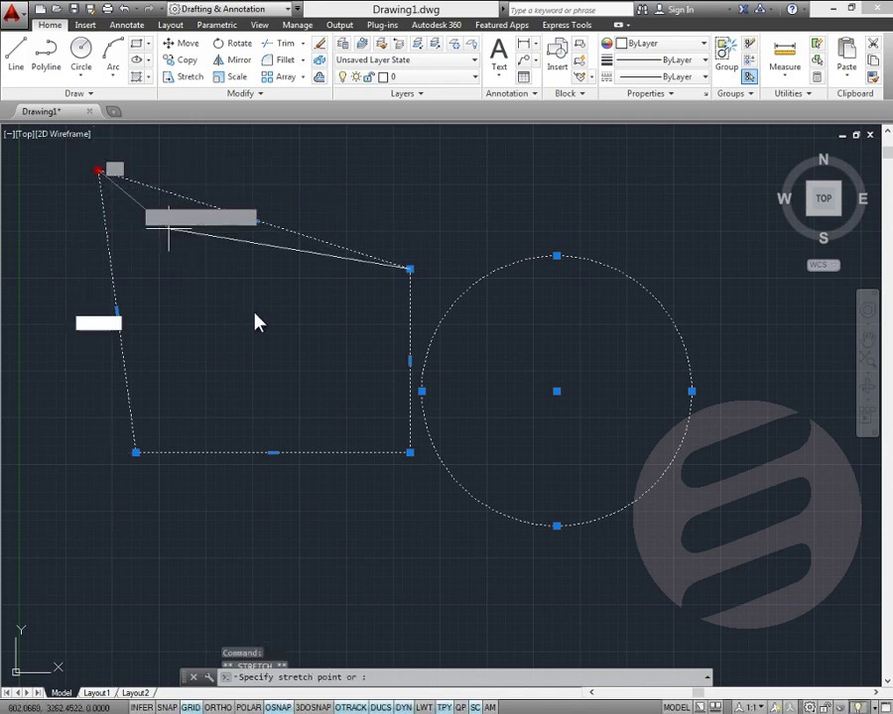
click(306, 363)
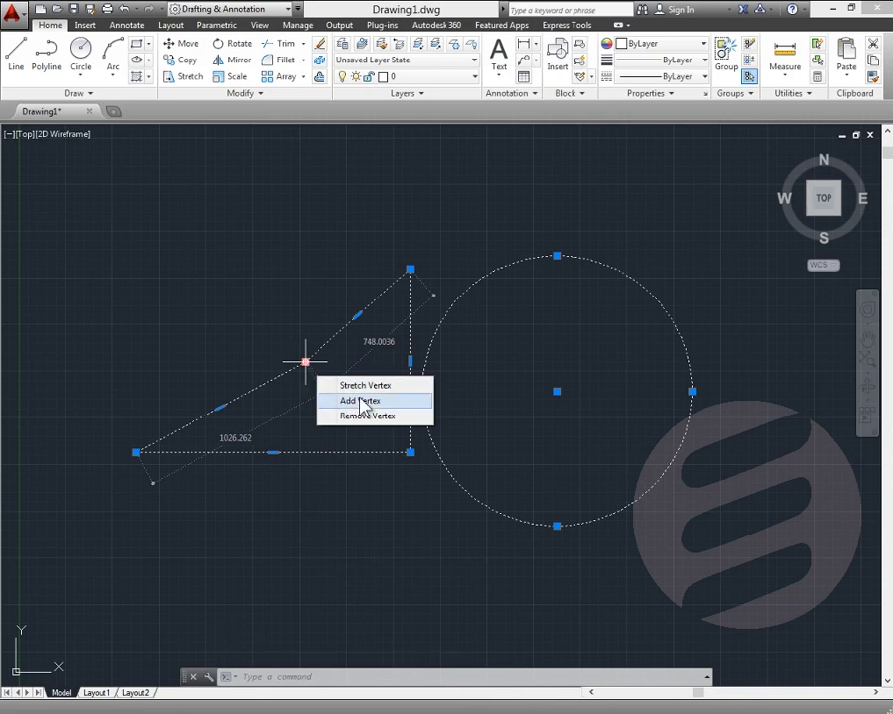
Add two vertices to the outline with Add Vertex, then delete the top-left one with Remove Vertex.
click(360, 399)
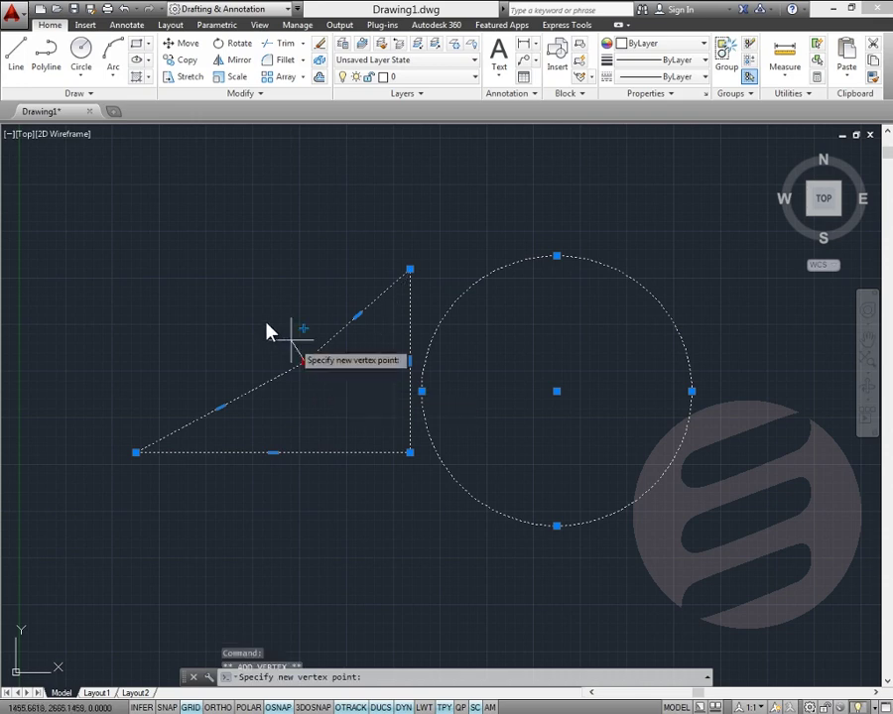
click(282, 209)
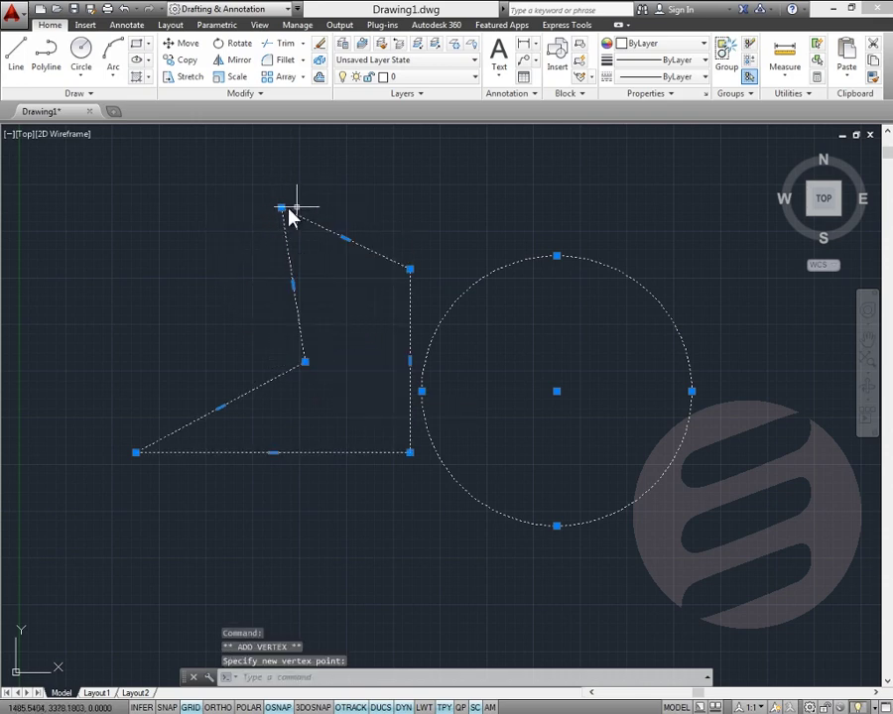
click(282, 208)
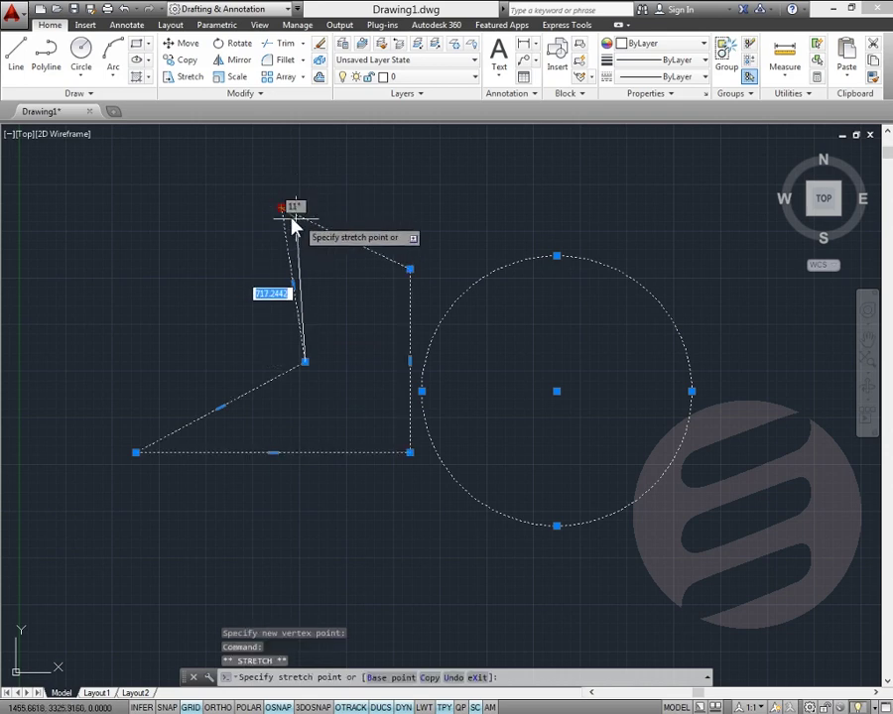
key(Escape)
mouse_move(283, 210)
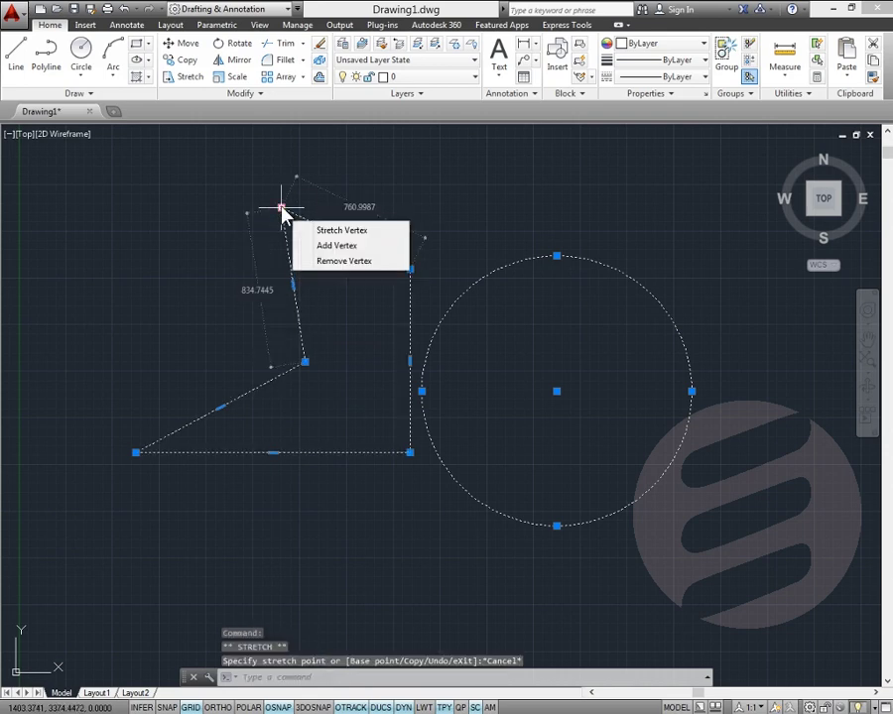
click(324, 244)
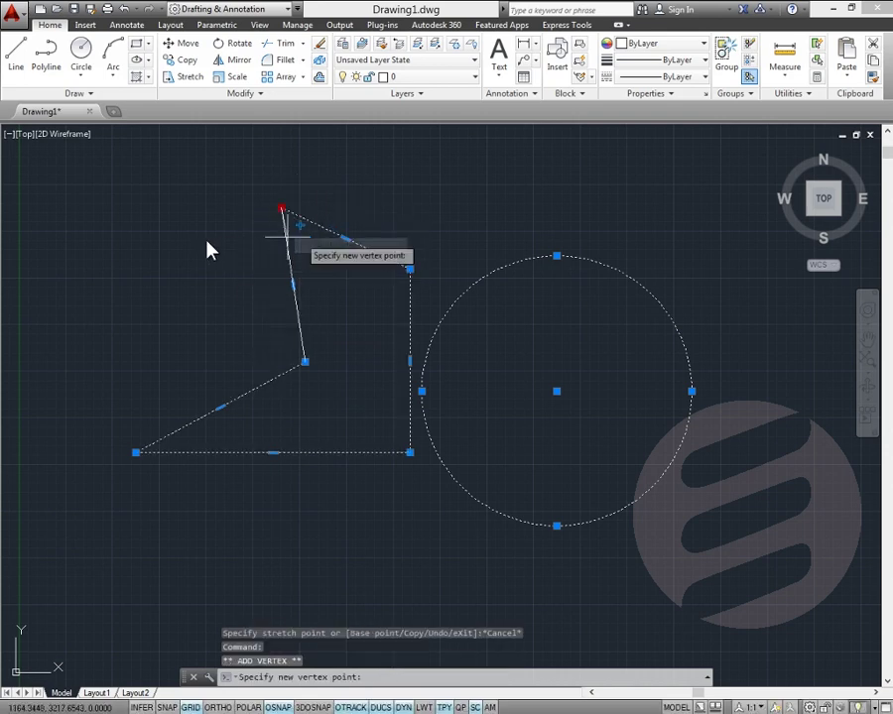
click(143, 240)
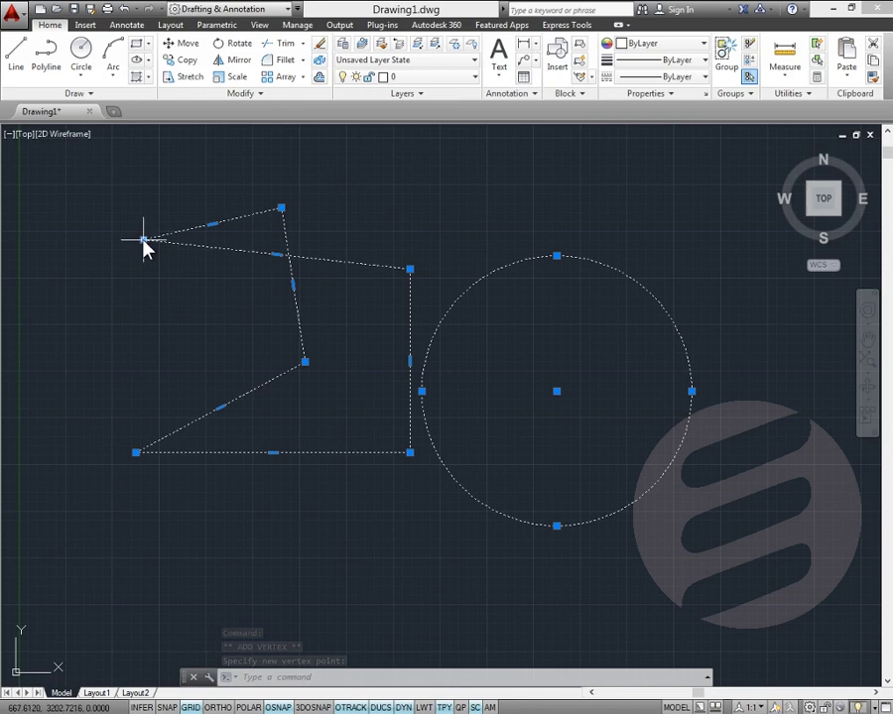
mouse_move(144, 240)
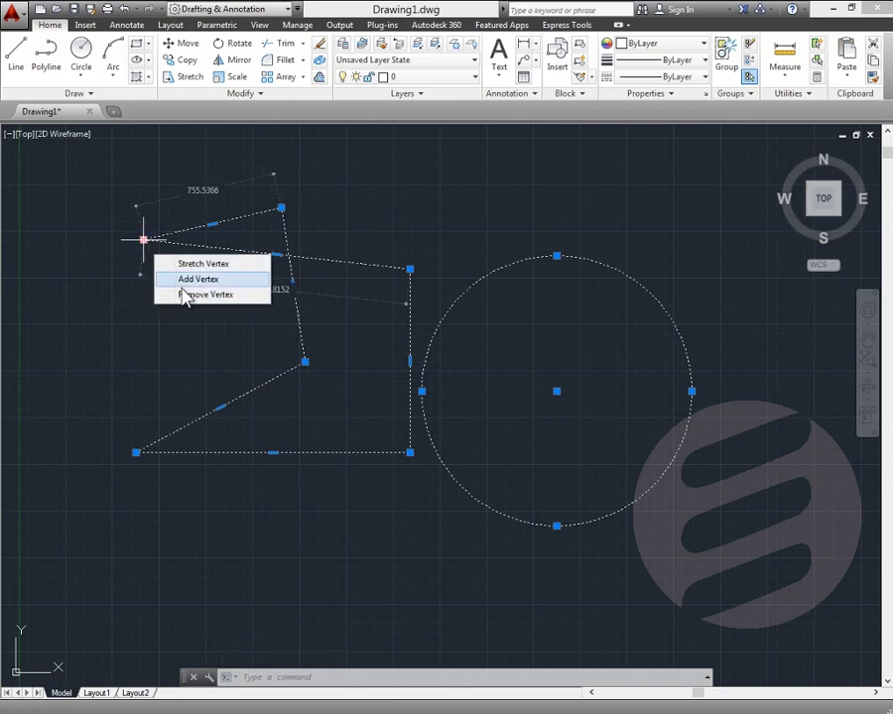
click(185, 295)
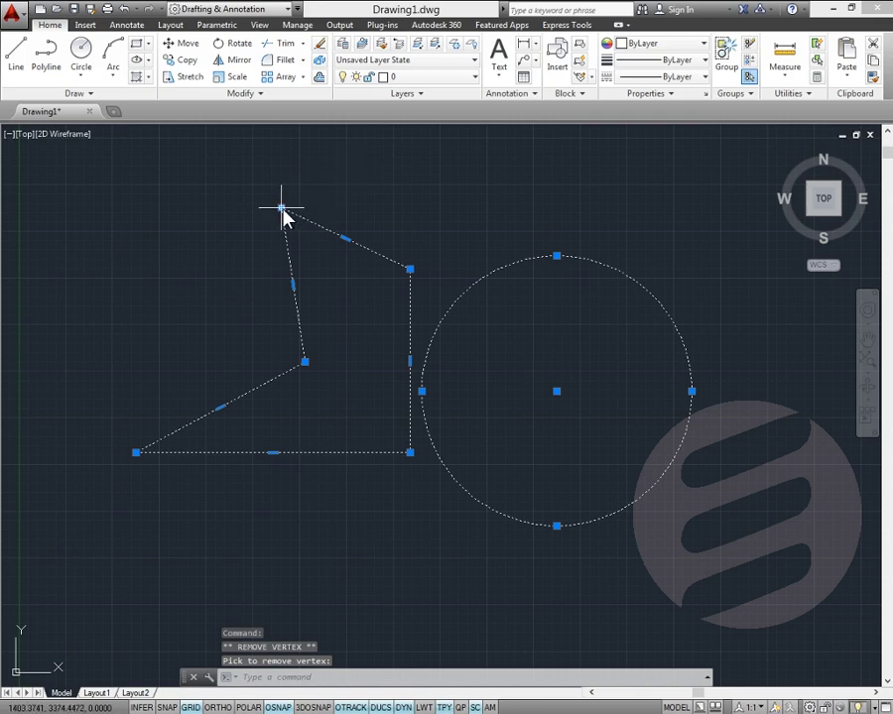
mouse_move(281, 208)
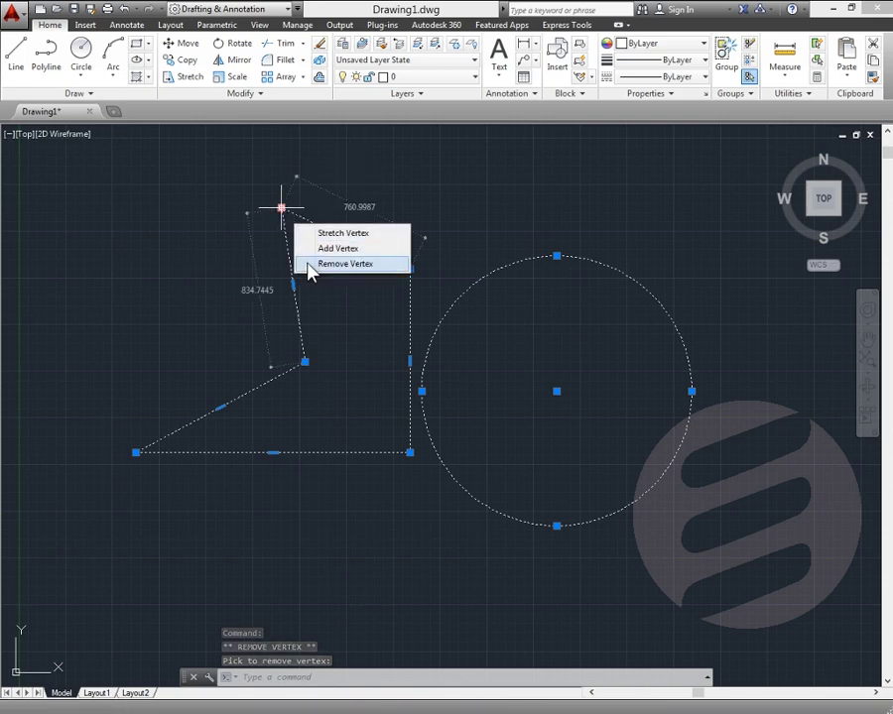
click(311, 265)
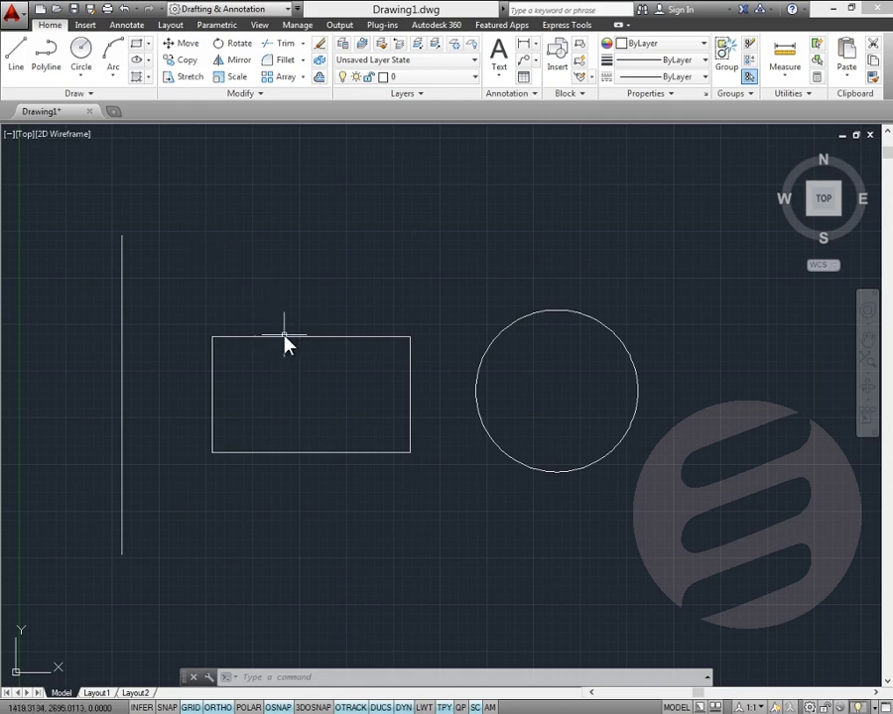
Window-select rectangle and circle with Move, snapping the rectangle's top-left corner to the line's lower endpoint.
click(180, 50)
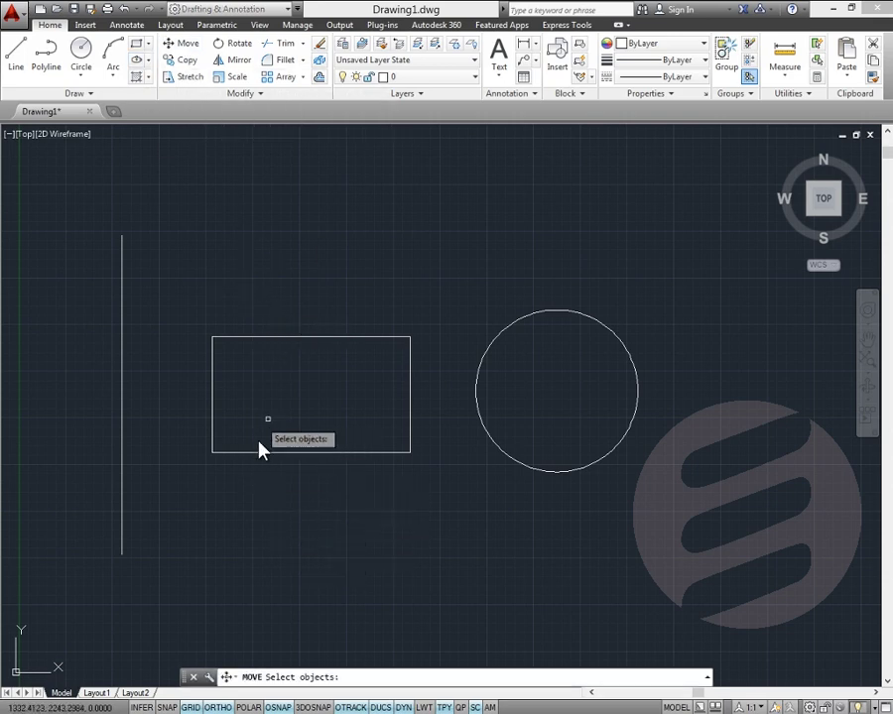
click(169, 249)
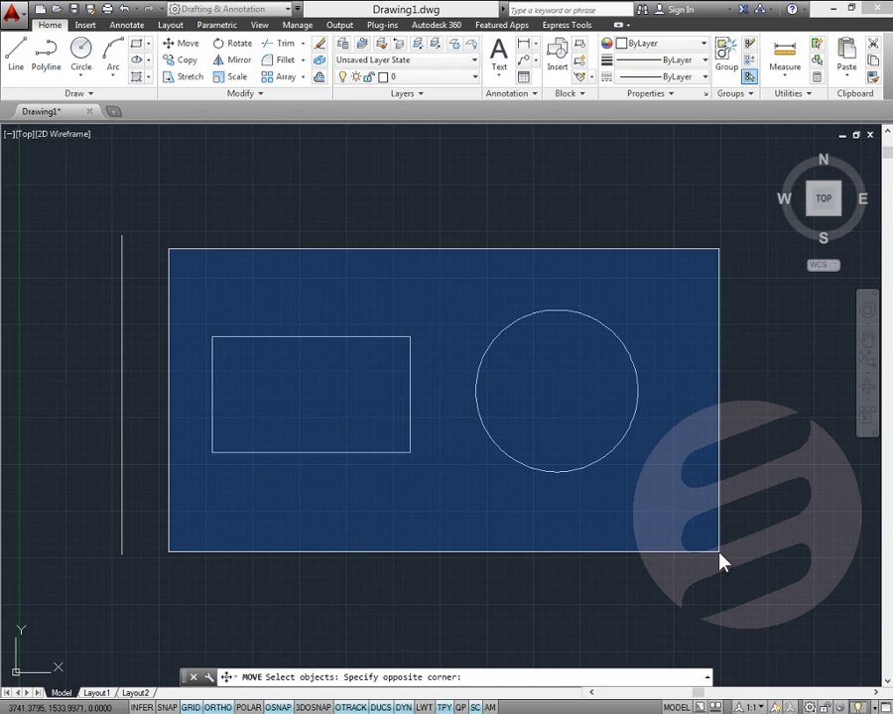
click(719, 552)
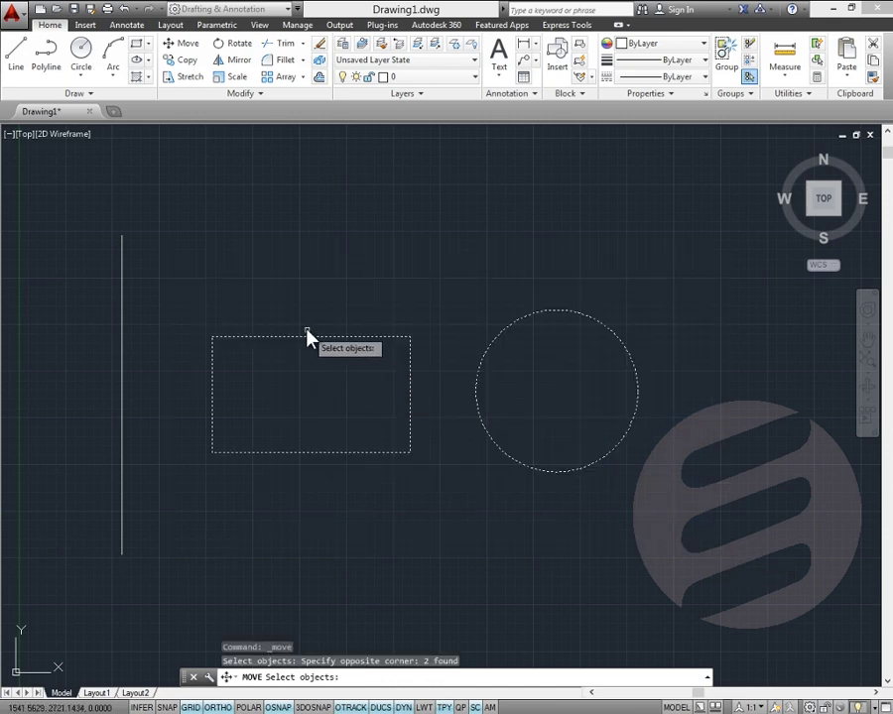
key(Return)
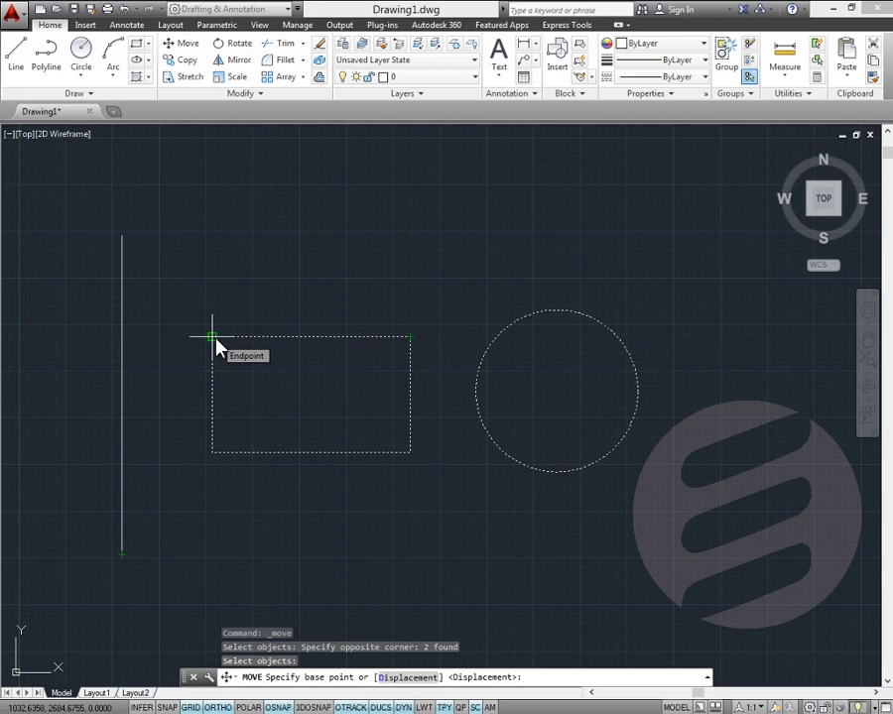
click(215, 342)
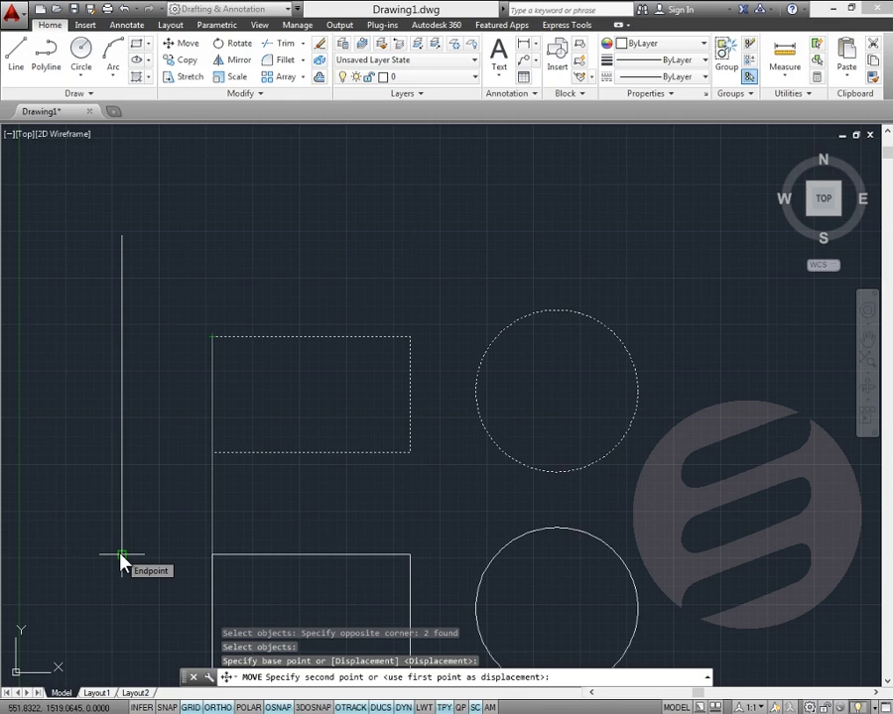
click(220, 706)
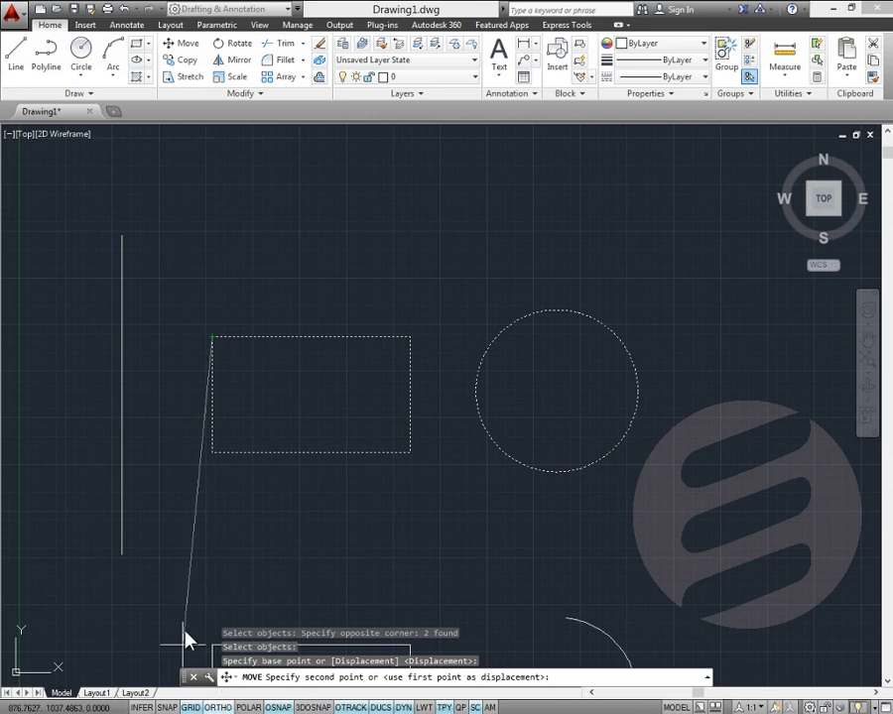
click(121, 557)
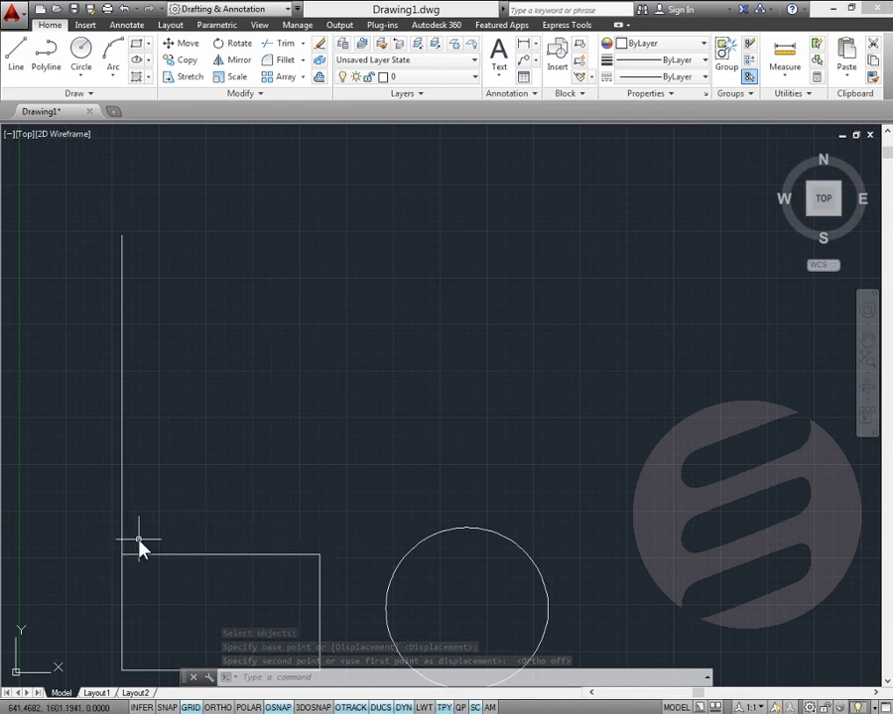
Undo the joint move, try moving the shapes by the rectangle's lower-left corner, and undo that too.
key(ctrl+z)
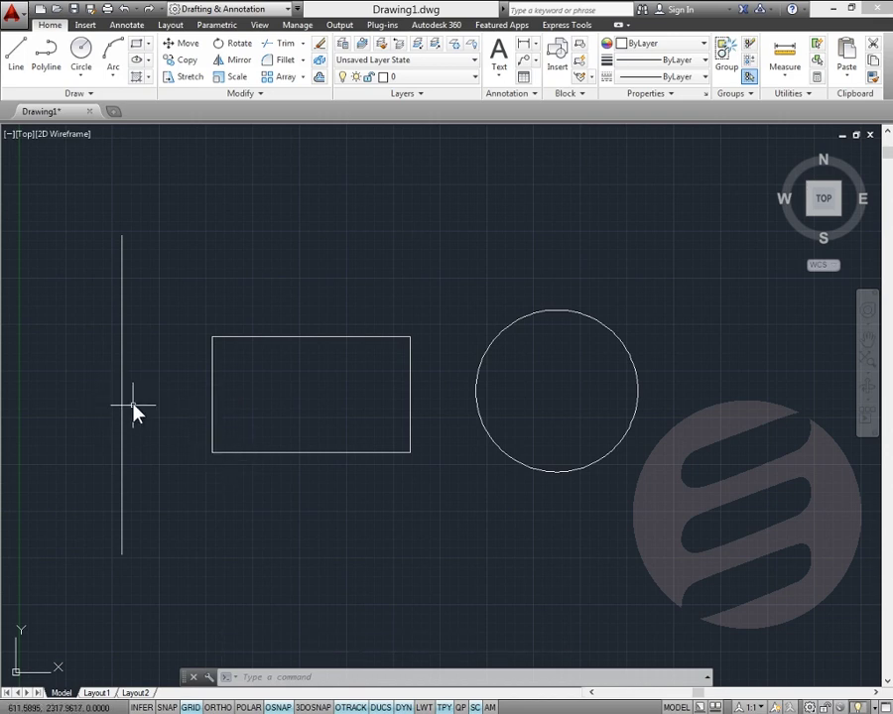
click(183, 43)
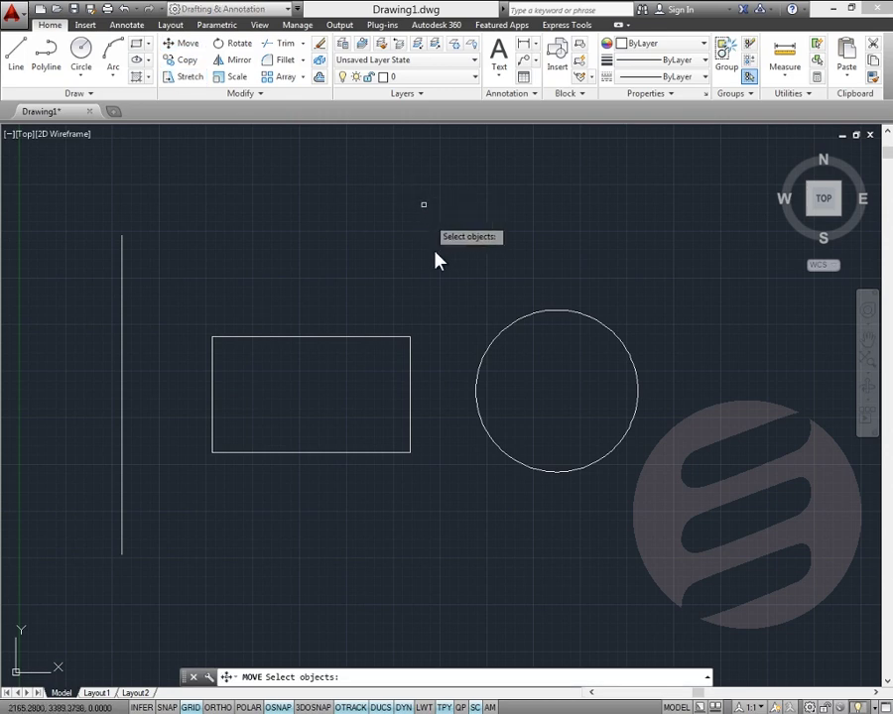
click(527, 371)
click(317, 409)
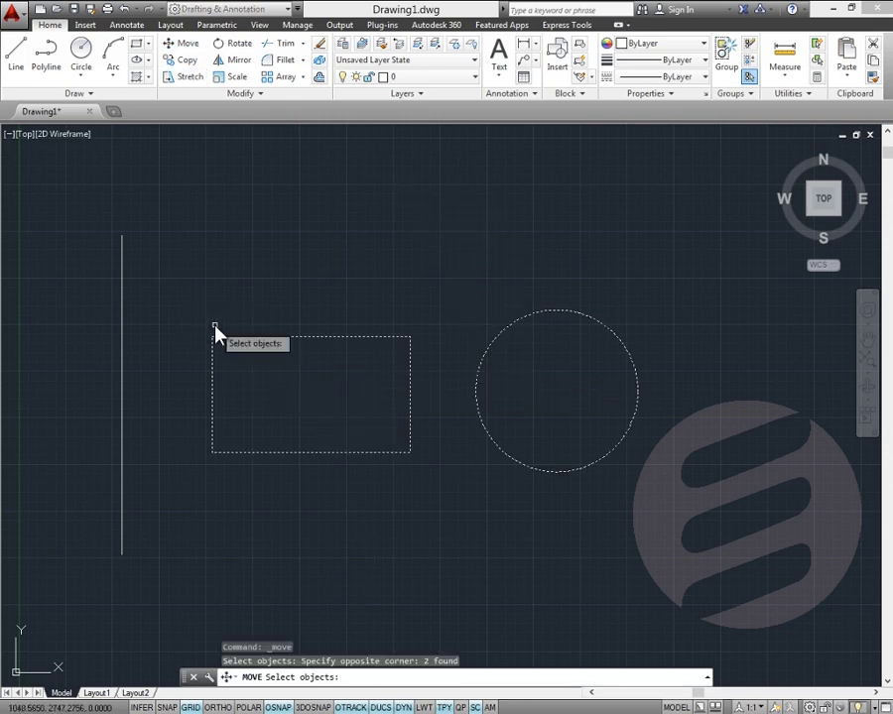
key(Return)
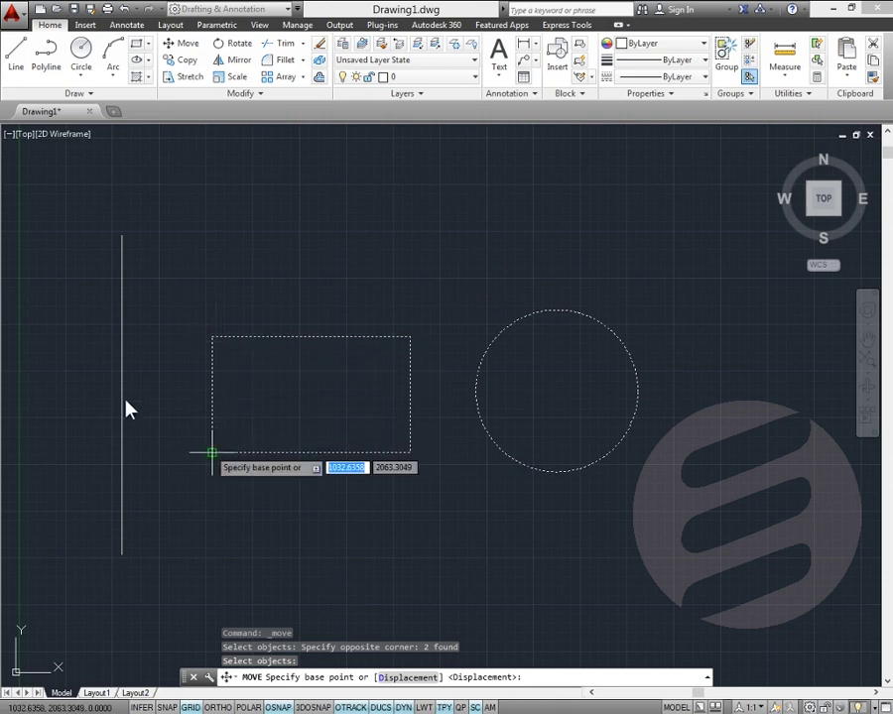
click(212, 455)
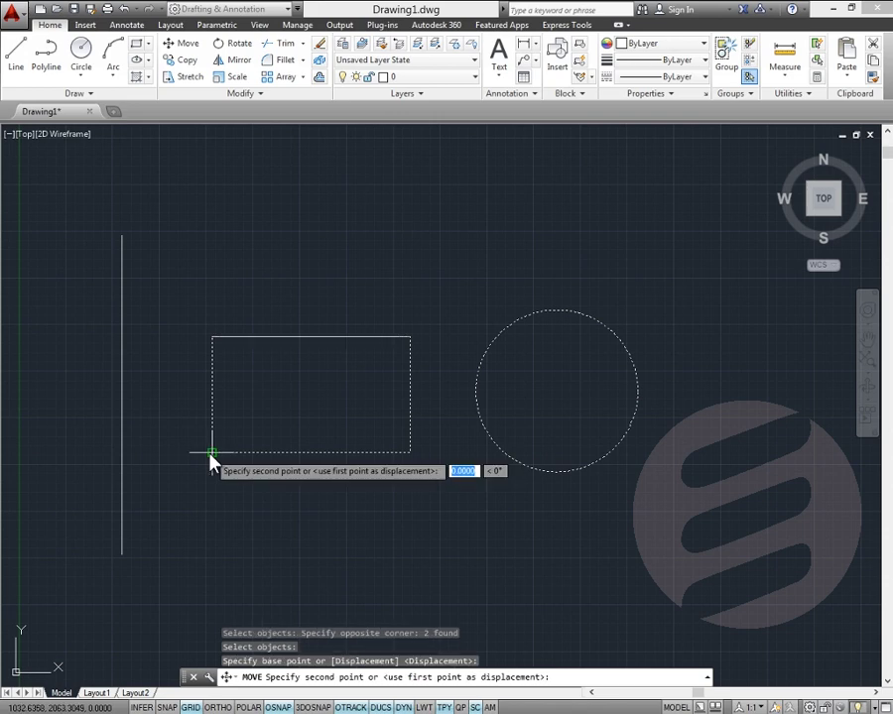
click(120, 398)
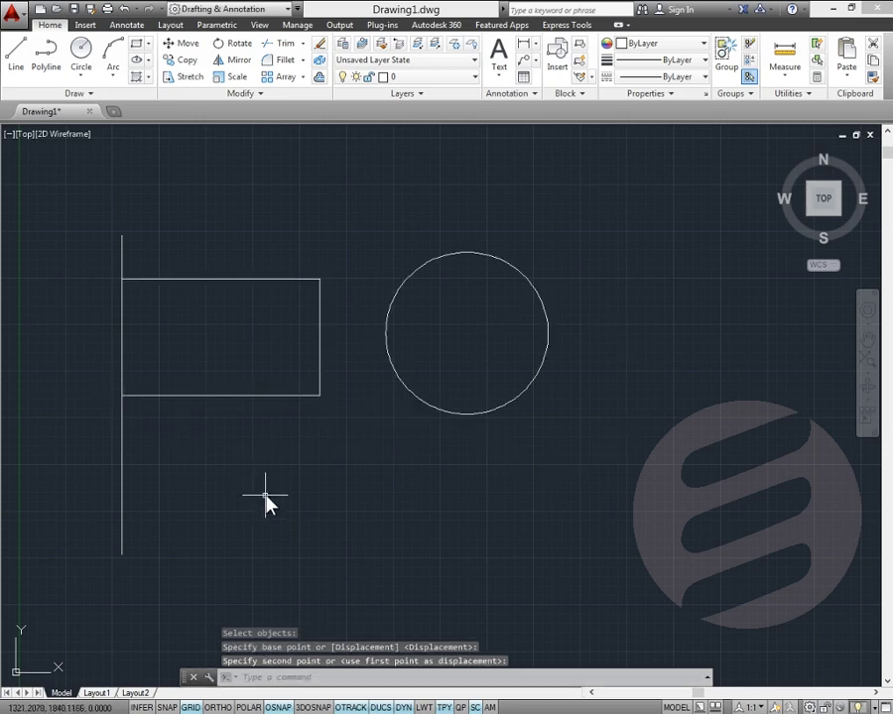
key(ctrl+z)
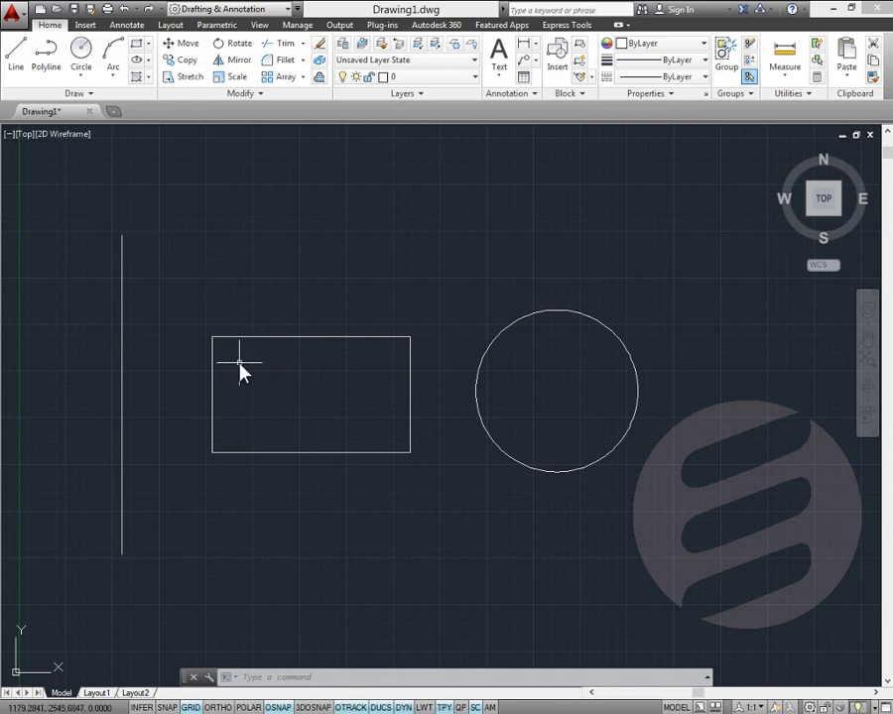
Move only the rectangle so its top-left corner sits 100 units right of the line's top end.
click(181, 43)
click(397, 315)
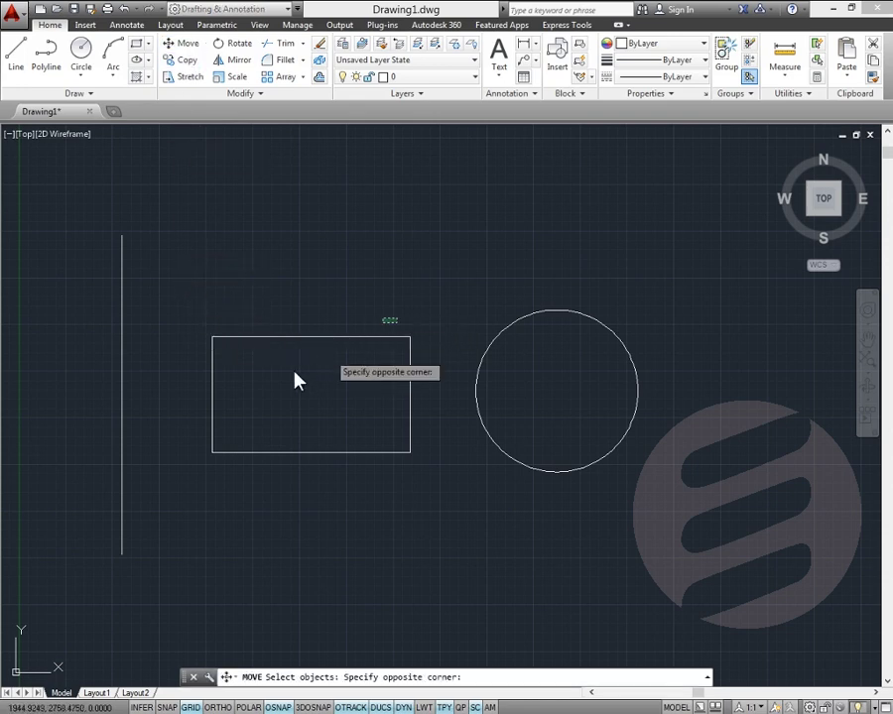
click(295, 378)
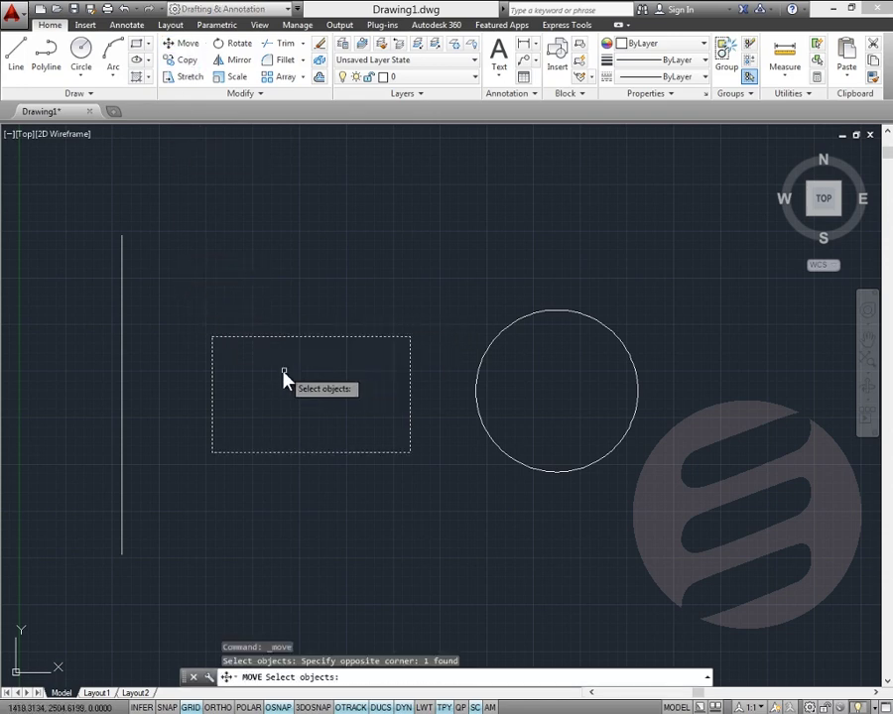
key(Return)
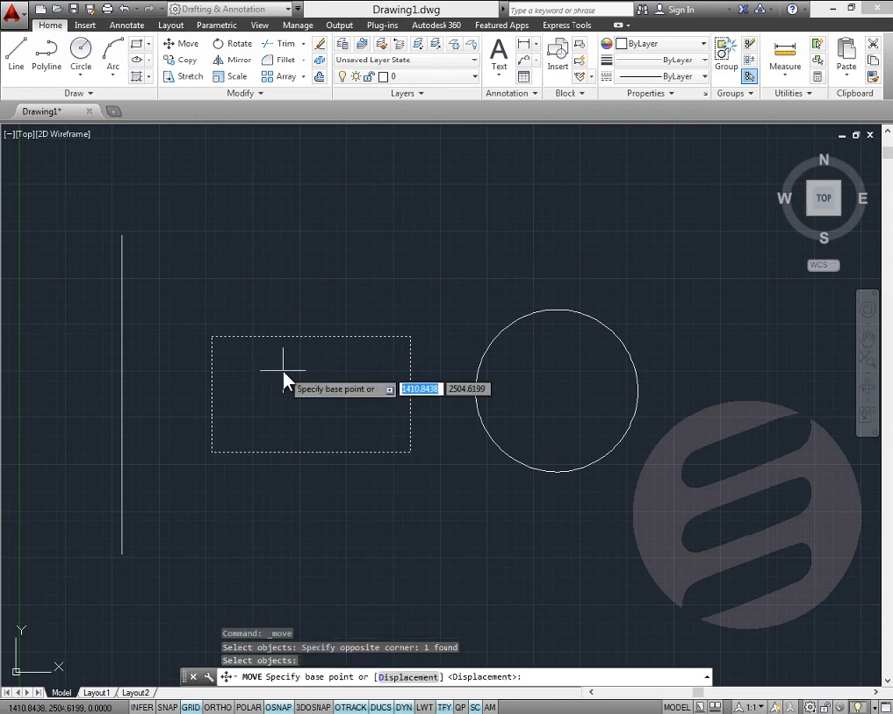
click(213, 338)
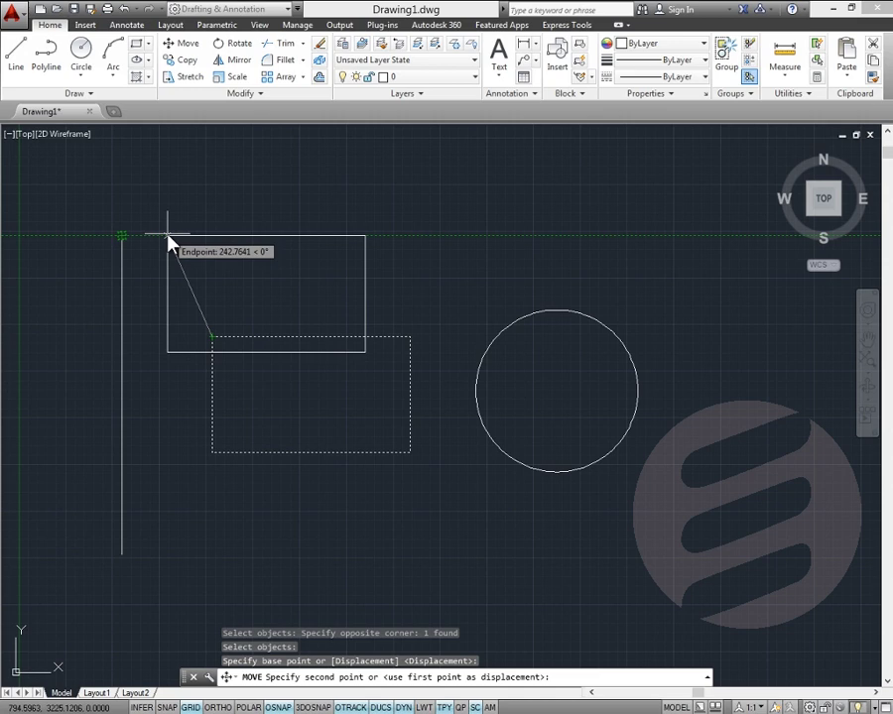
text(100)
key(Return)
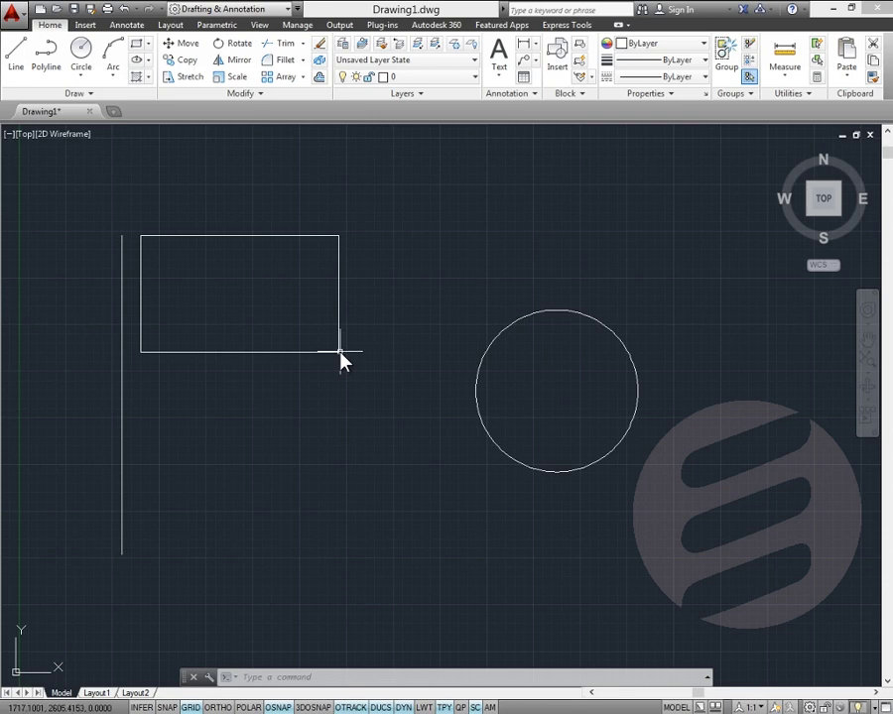
Move the circle using its centre as base point onto the rectangle's bottom-right endpoint.
click(182, 43)
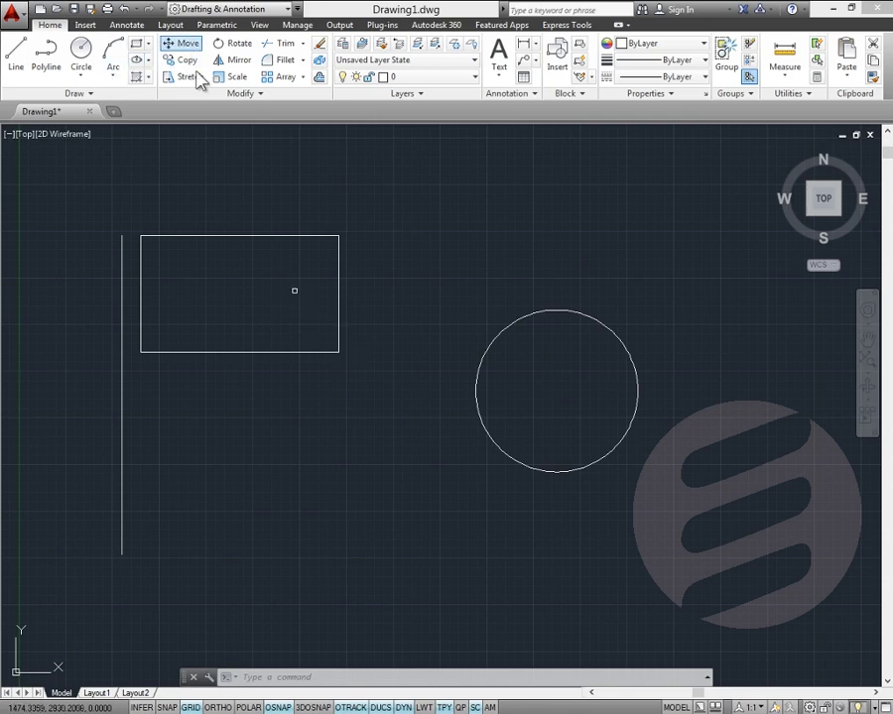
click(517, 321)
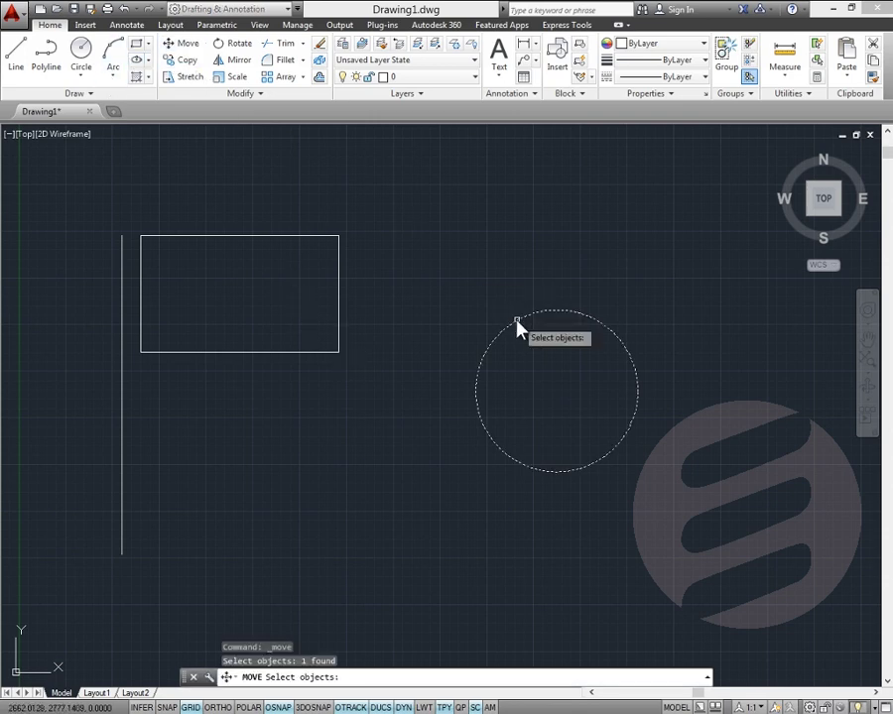
key(Return)
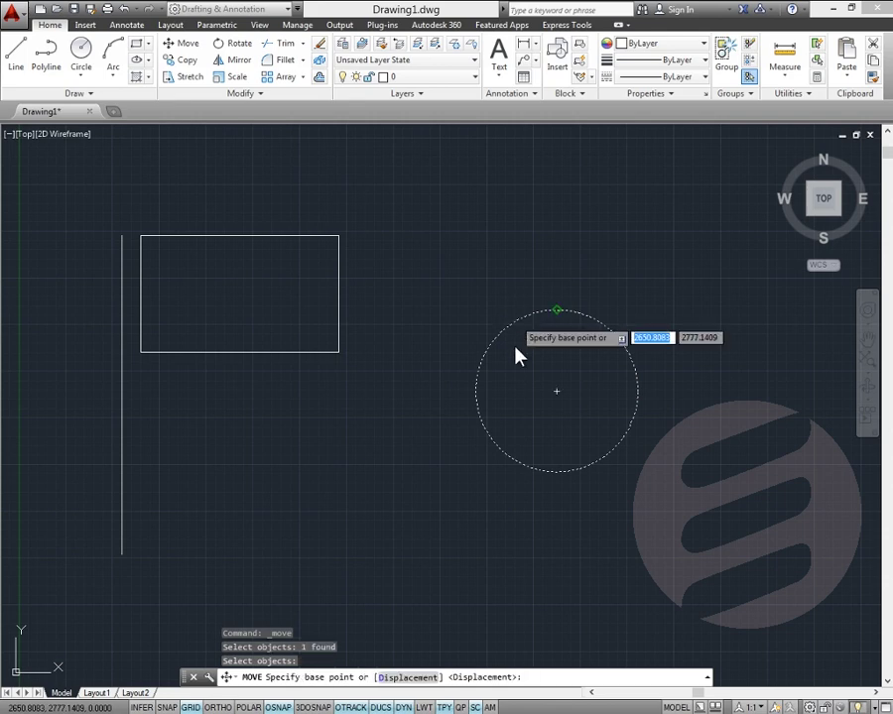
click(558, 397)
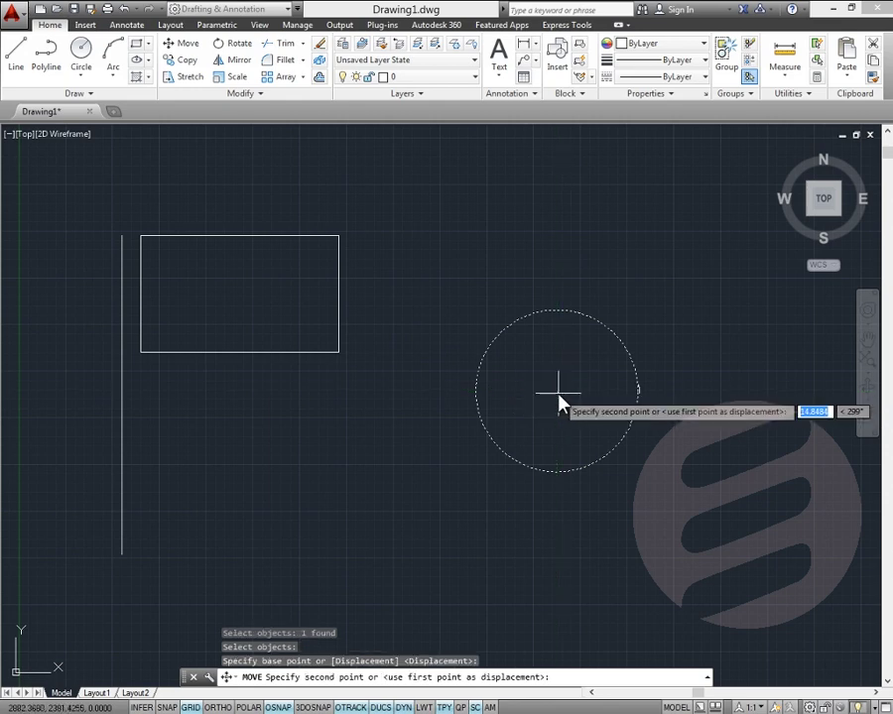
click(337, 353)
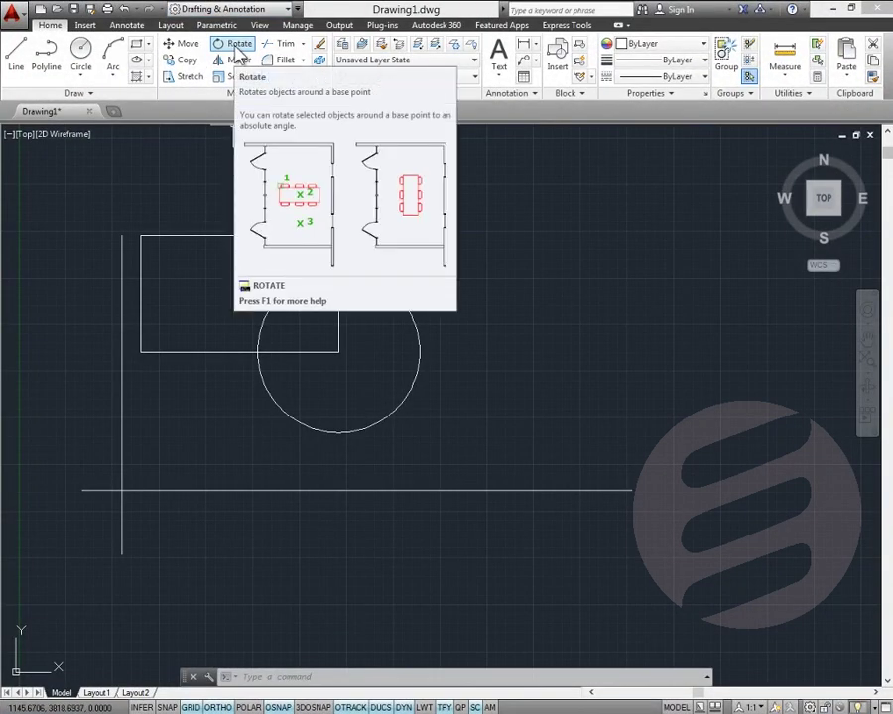
Rotate the rectangle 45° about its bottom-right corner, then undo the rotation.
click(237, 47)
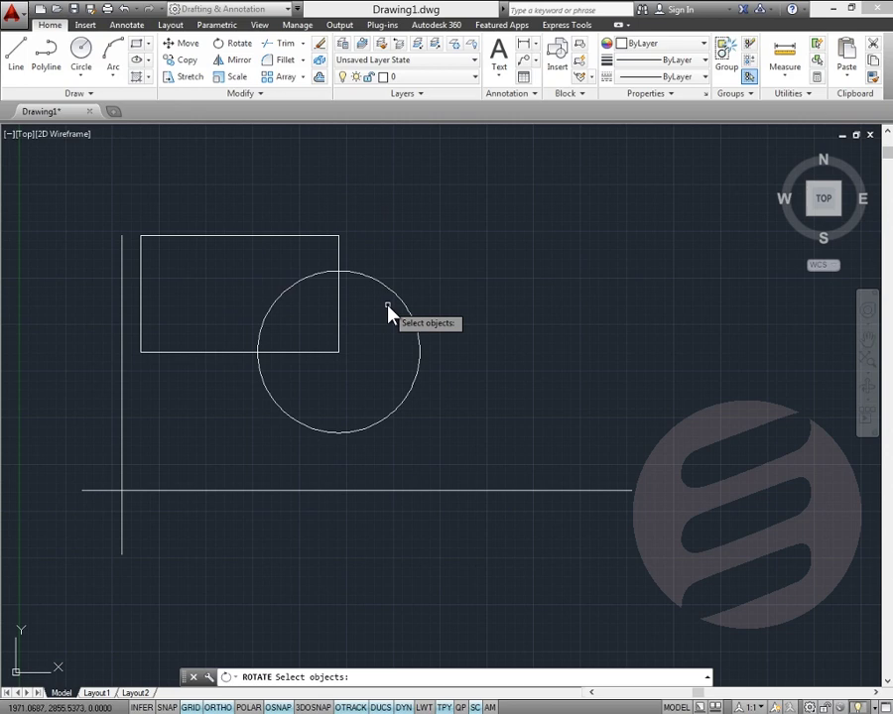
click(300, 241)
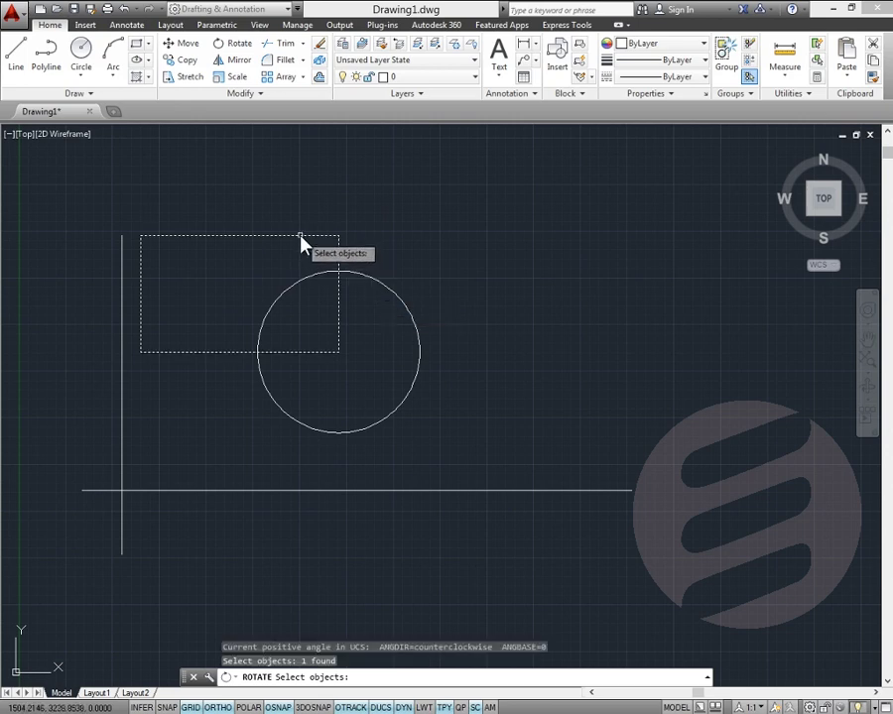
key(Return)
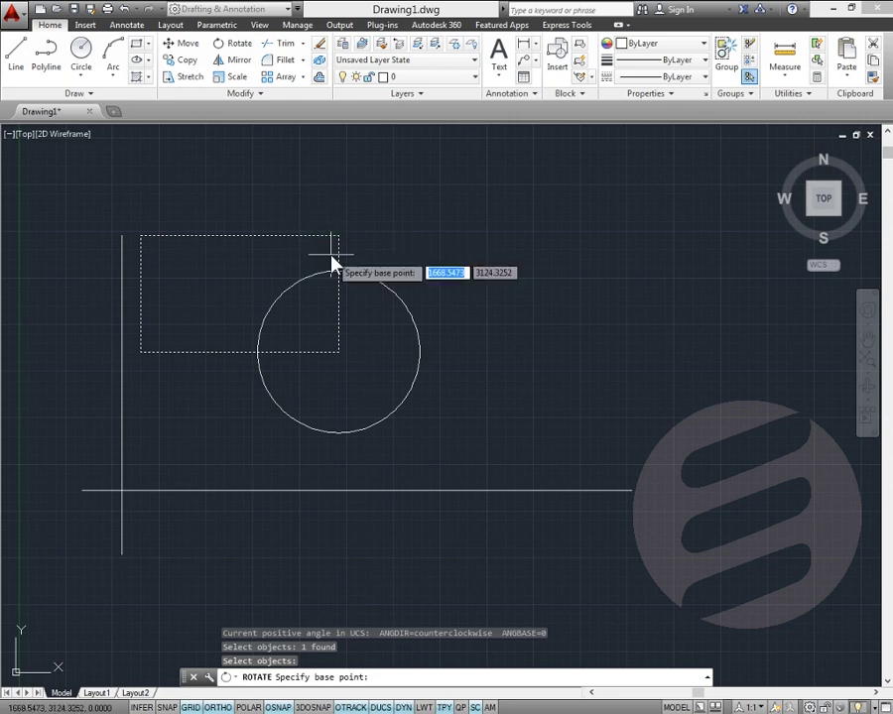
click(338, 354)
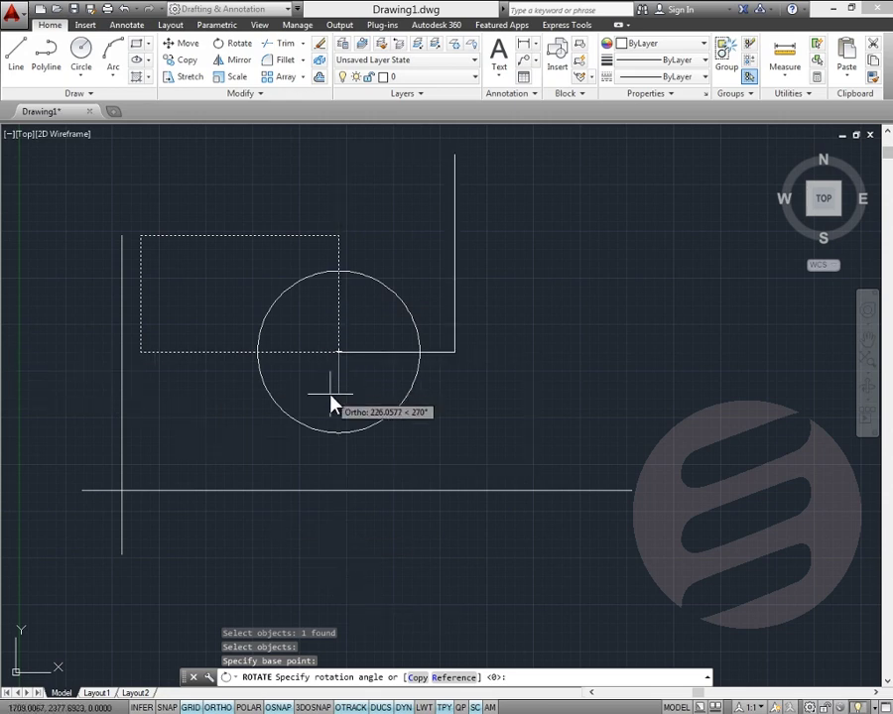
text(45)
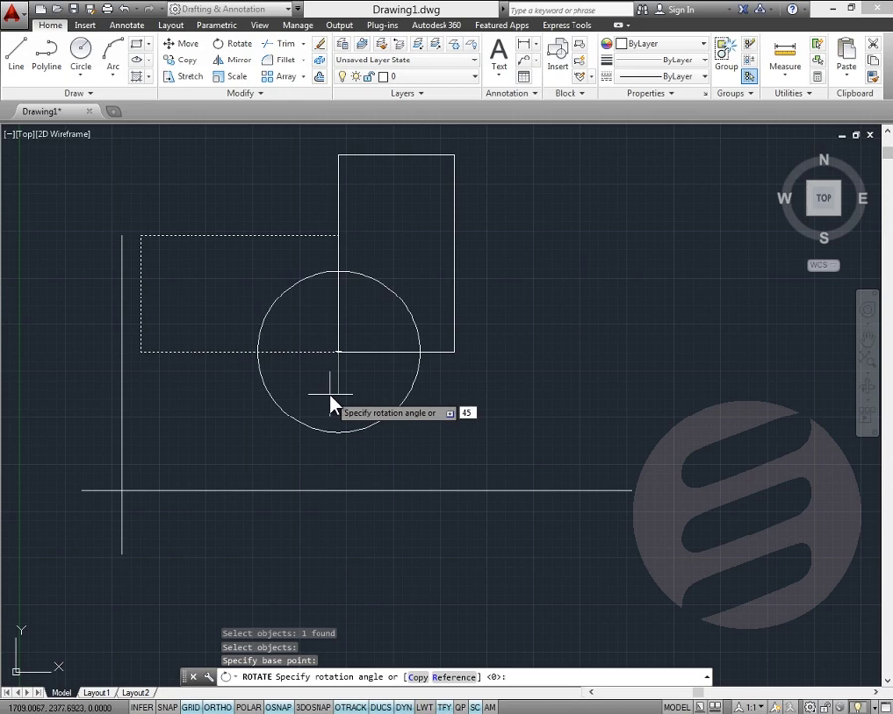
key(Return)
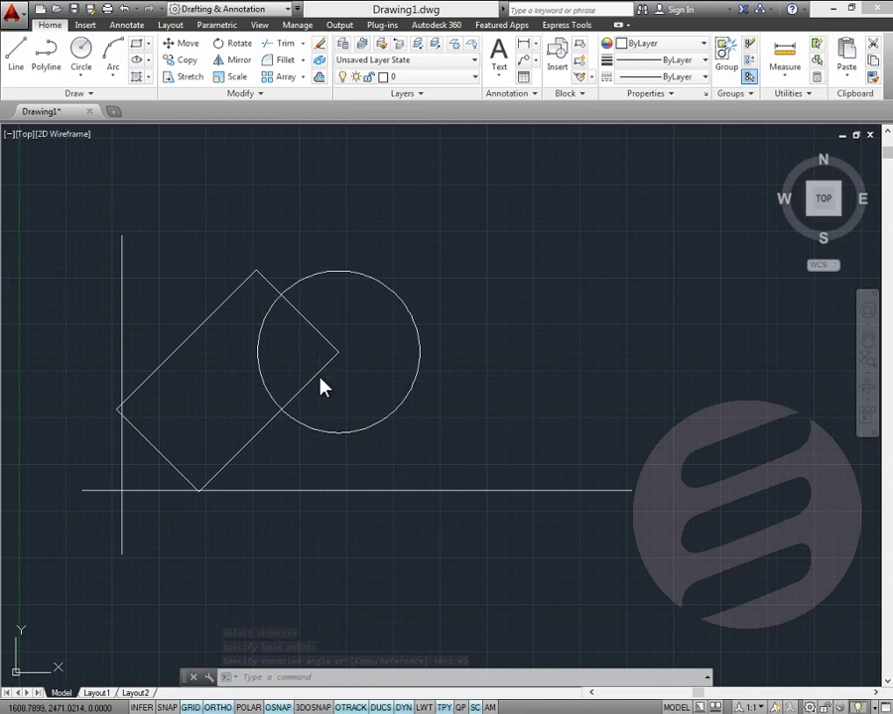
key(ctrl+z)
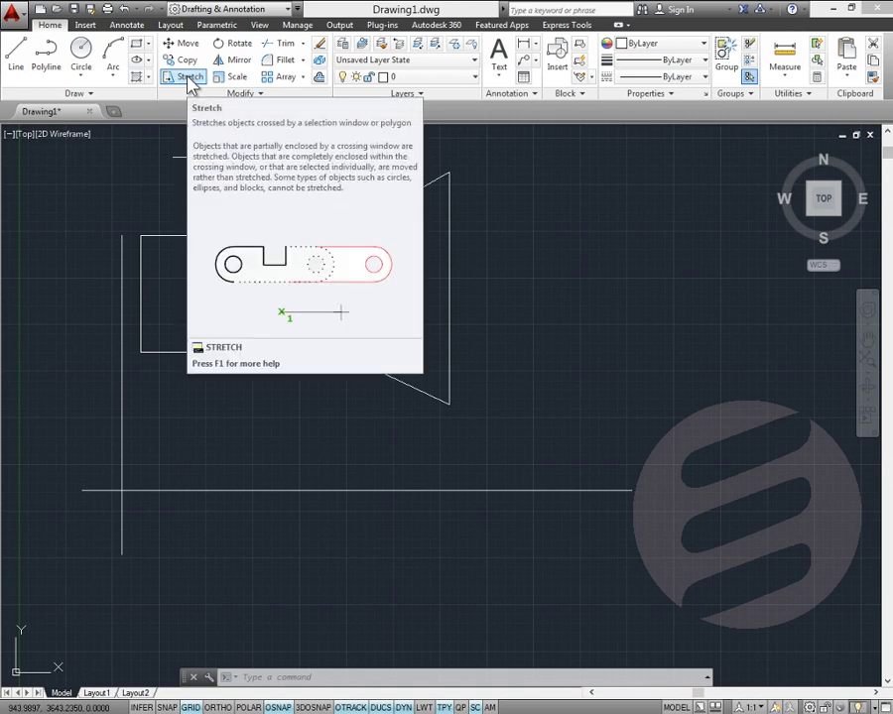
Stretch the flared end out to the horizontal line's end with a crossing window, then undo it.
click(190, 80)
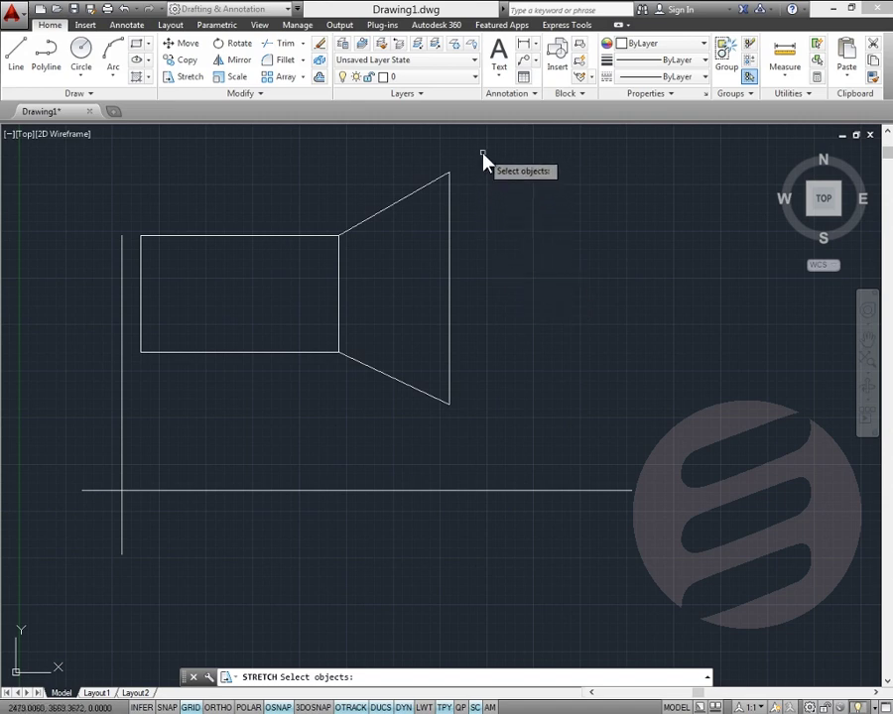
click(483, 158)
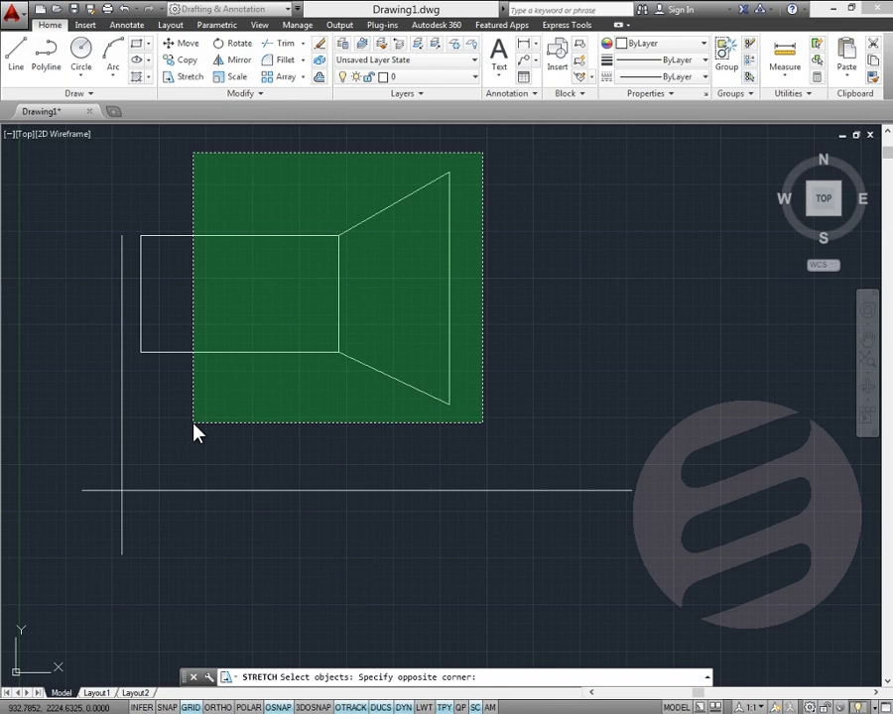
click(194, 424)
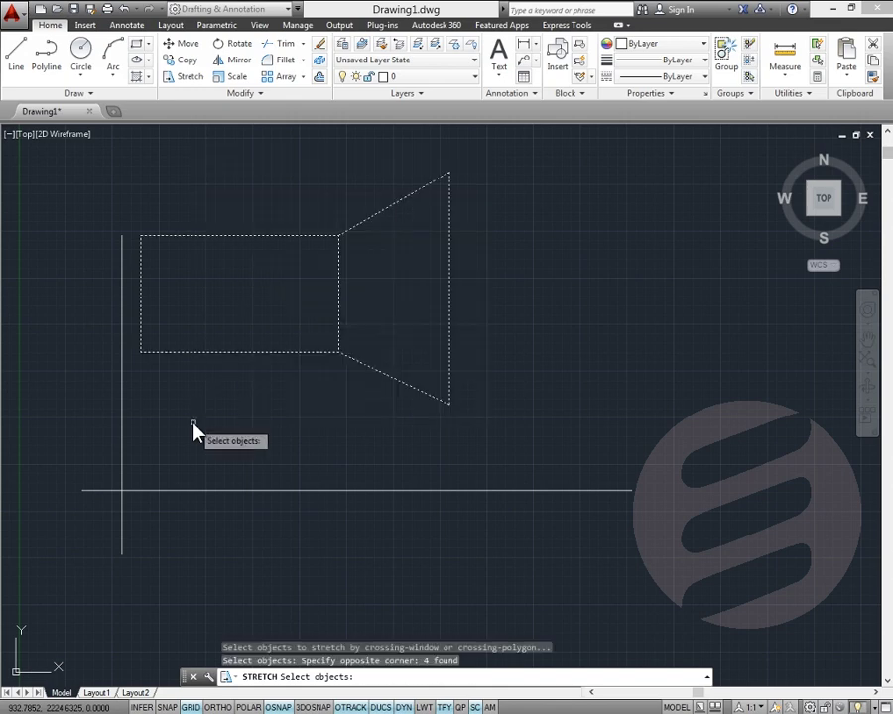
key(Return)
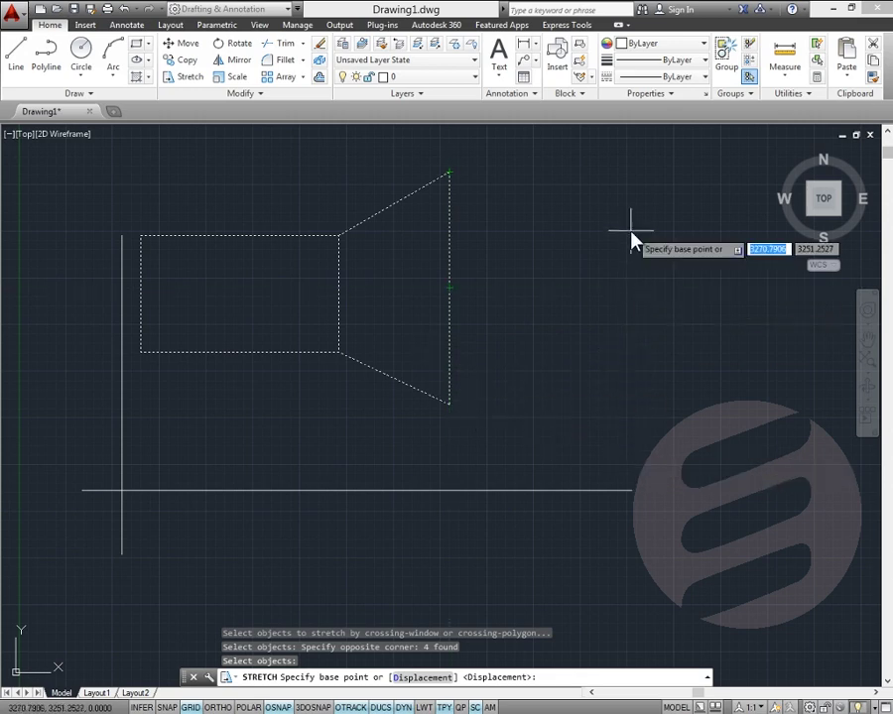
click(449, 296)
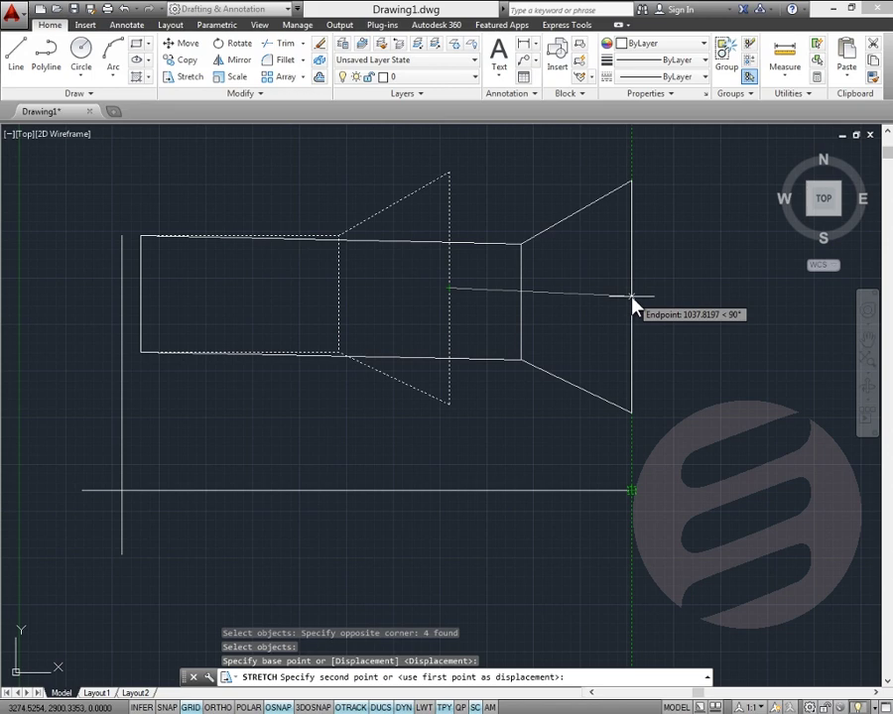
click(632, 296)
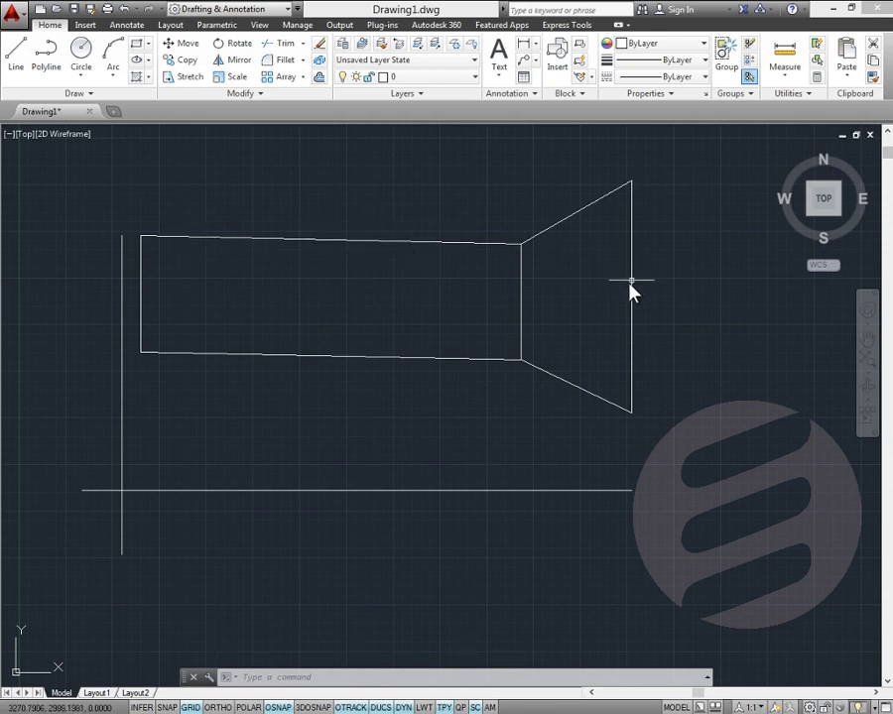
key(ctrl+z)
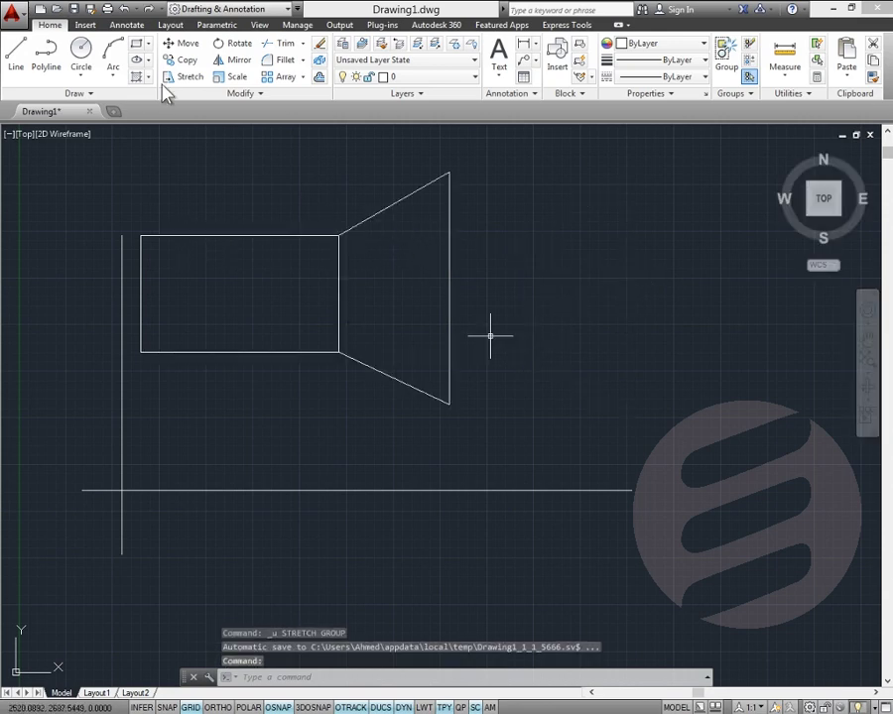
Stretch the trapezoid and the rectangle's right side horizontally with Ortho on, to the horizontal line's end.
click(186, 76)
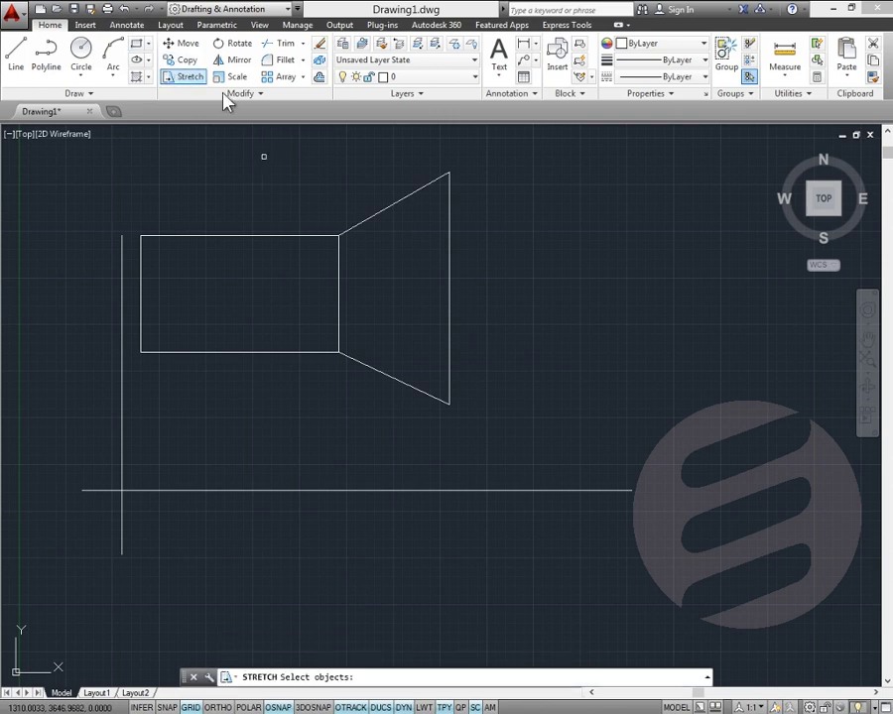
click(485, 149)
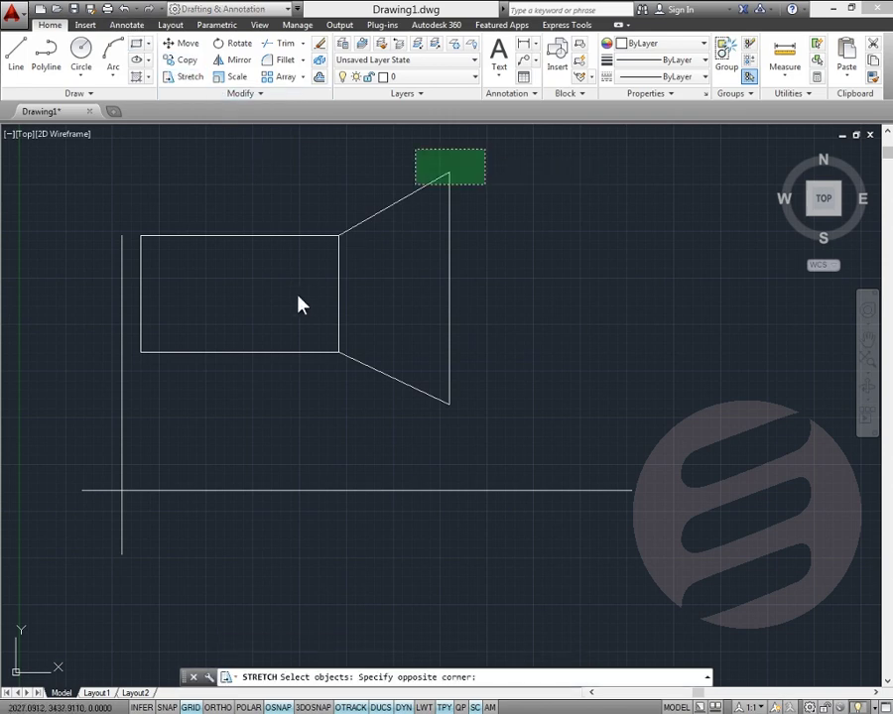
click(183, 423)
key(Return)
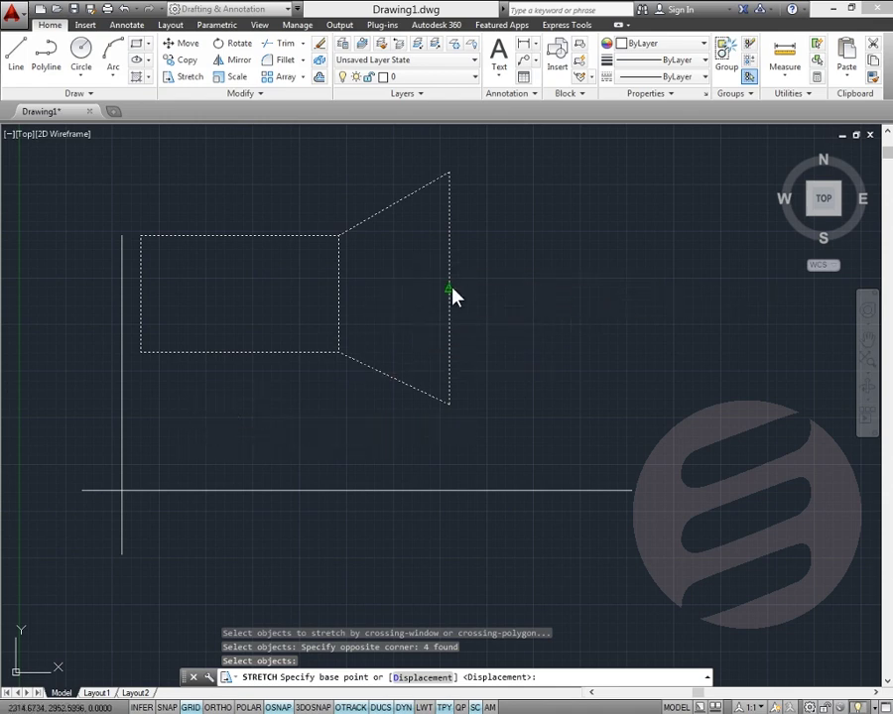
click(449, 289)
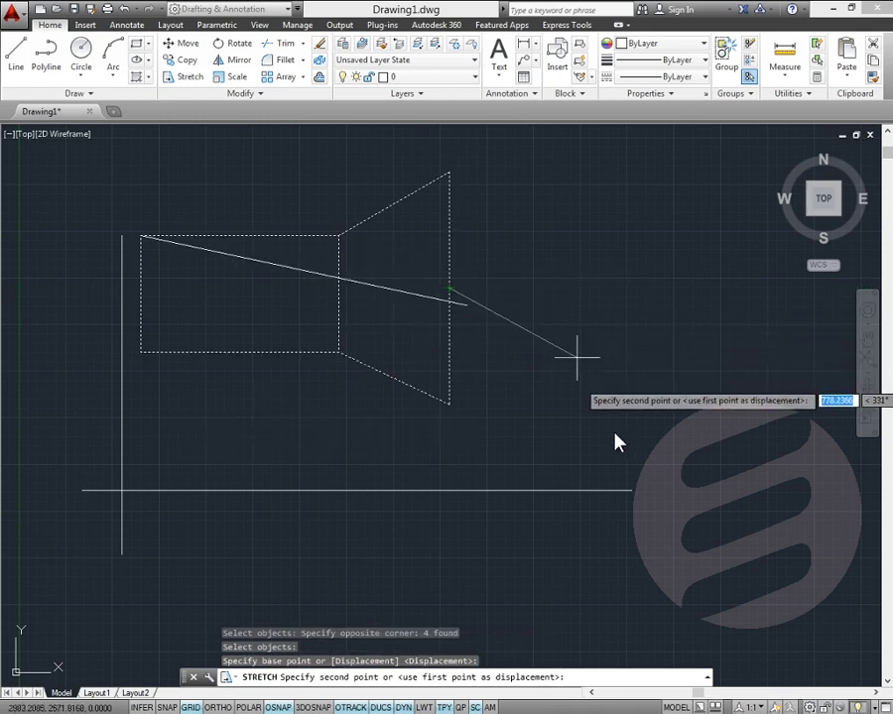
click(226, 707)
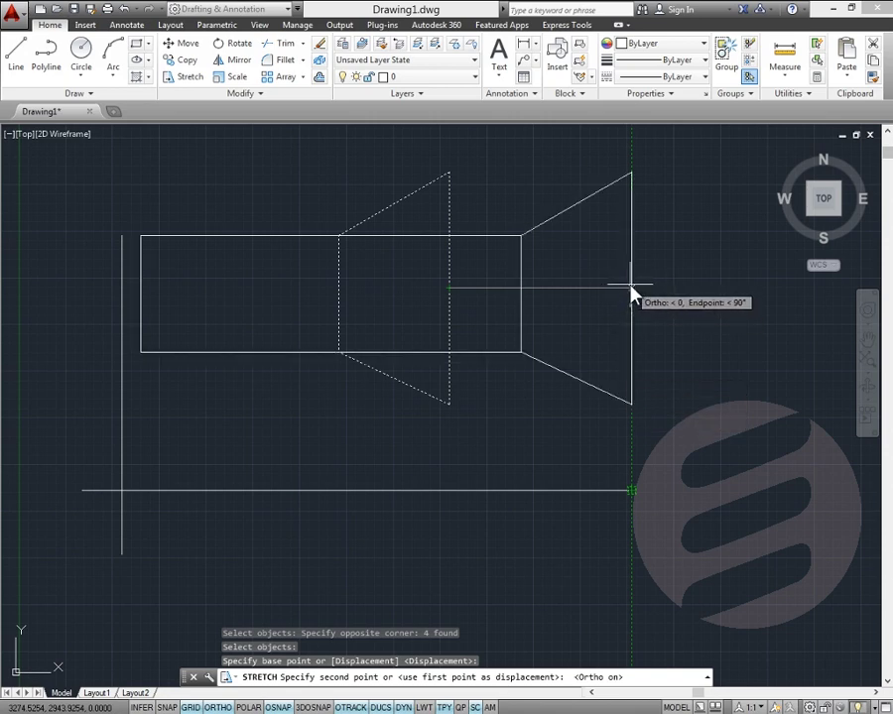
click(628, 286)
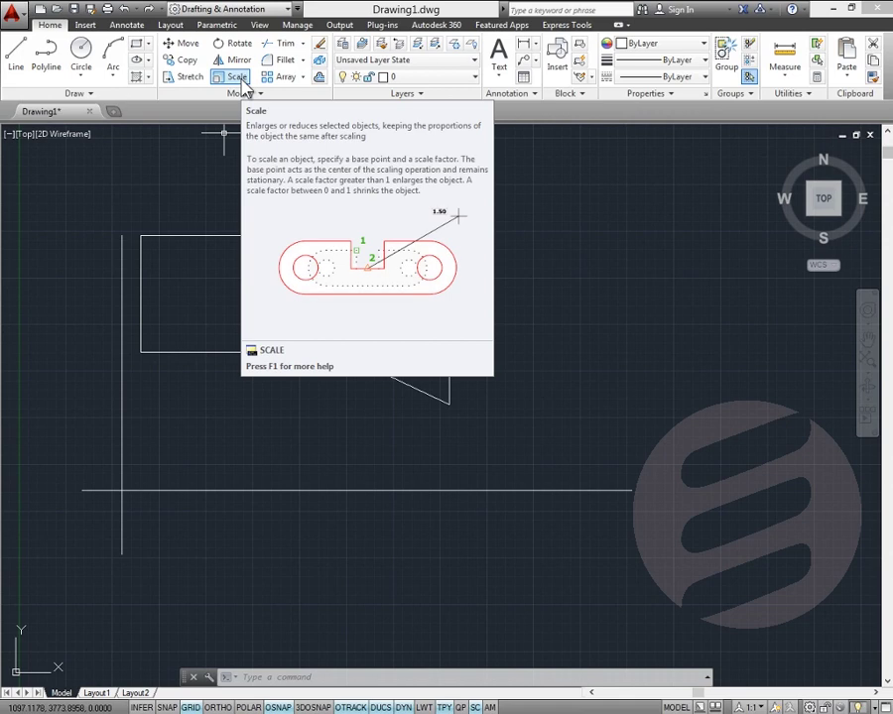
Scale the rectangle and trapezoid lines by a factor of 0.5 about the rectangle's top-left corner.
click(242, 79)
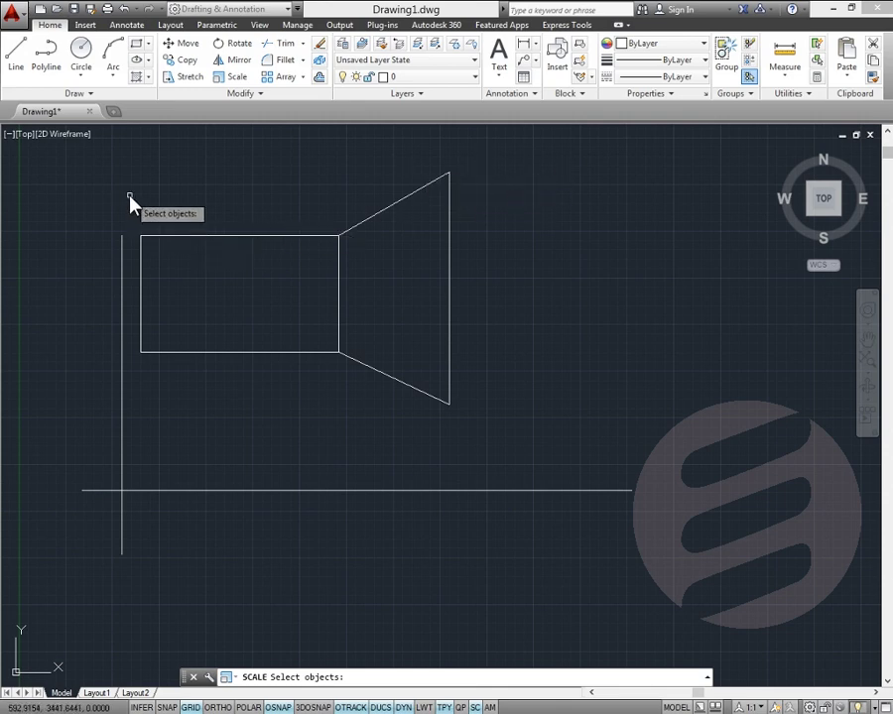
drag(130, 198, 581, 442)
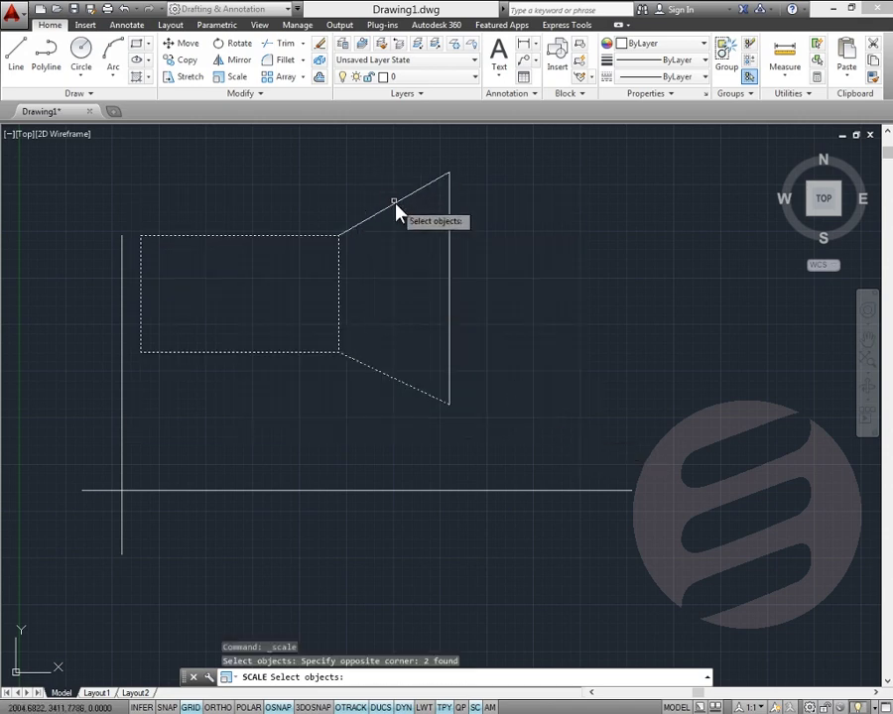
click(395, 203)
click(448, 220)
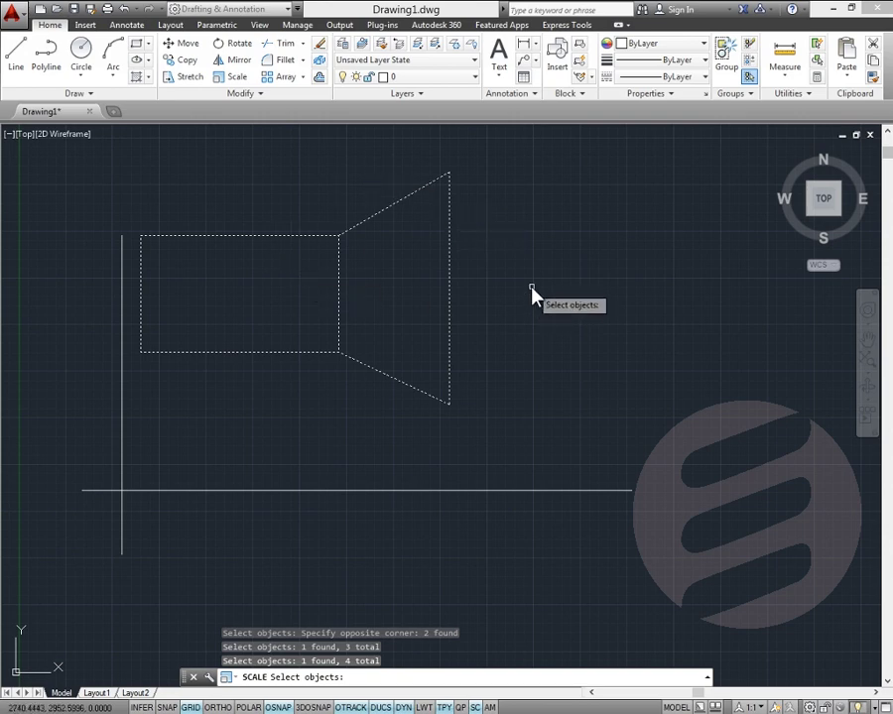
key(Return)
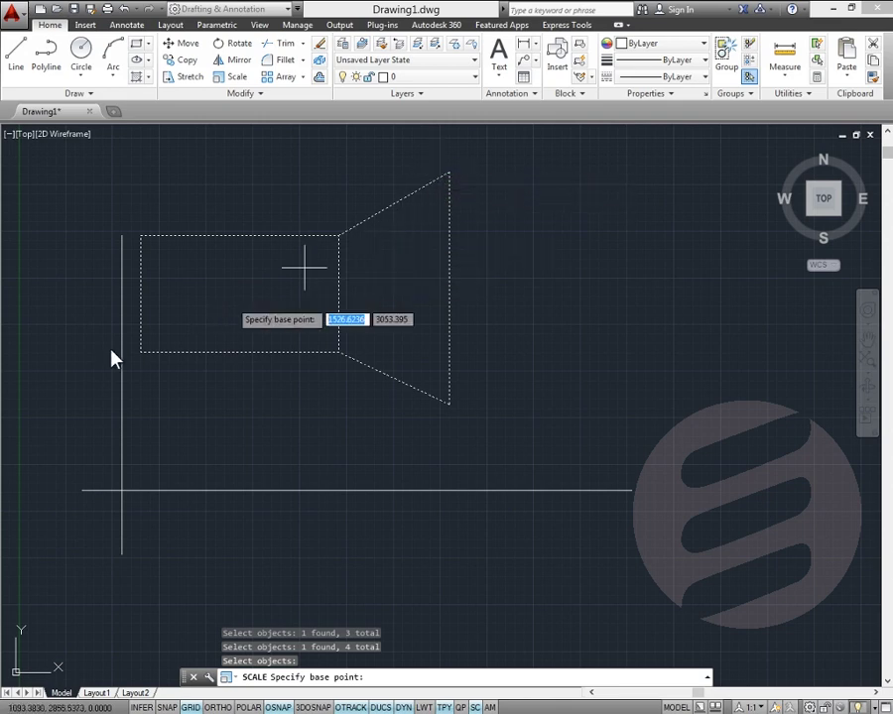
click(141, 239)
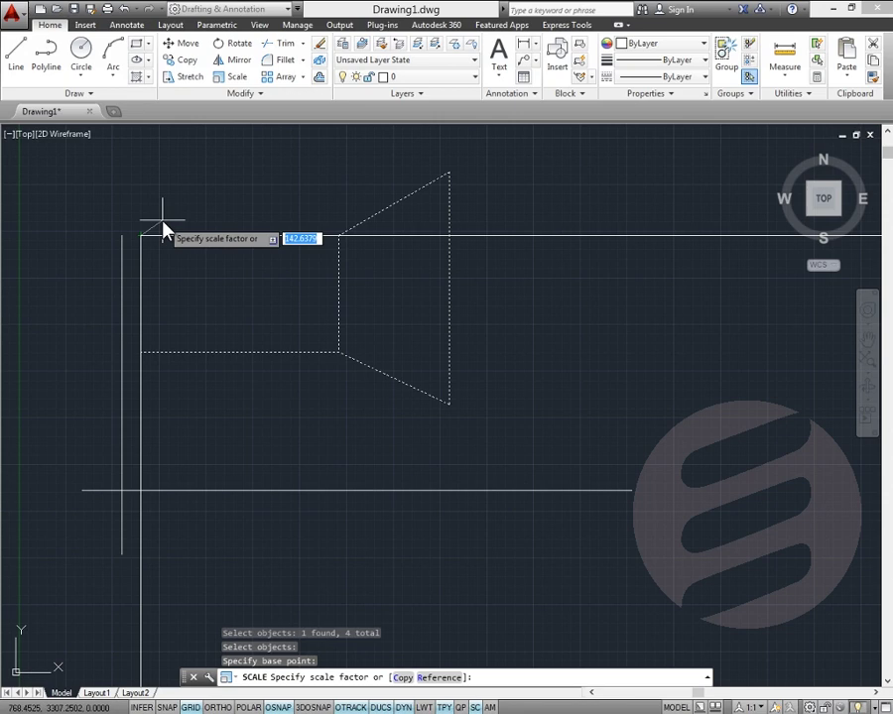
text(.5)
key(Return)
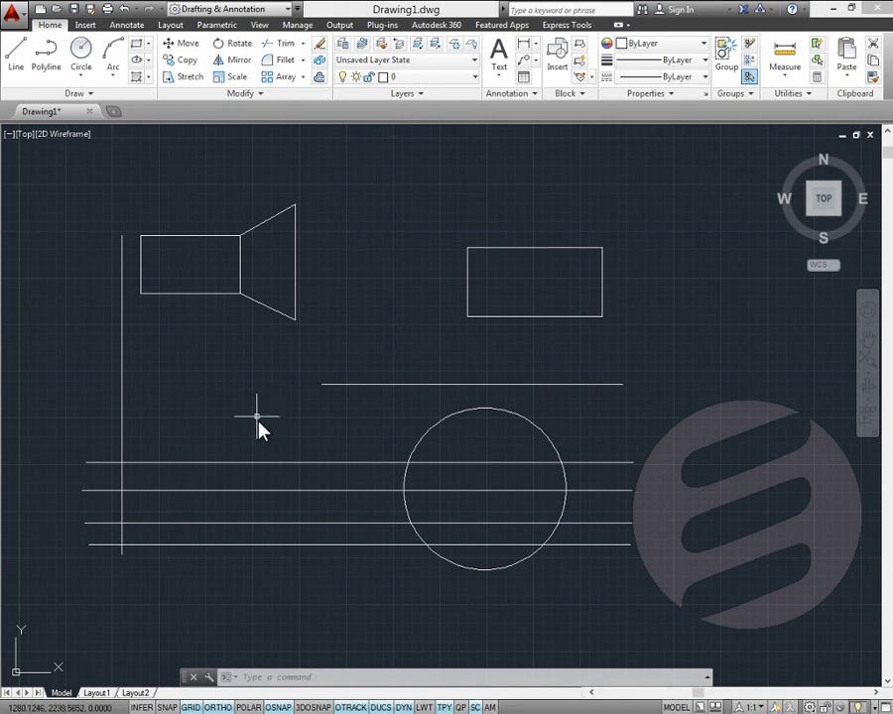
click(302, 44)
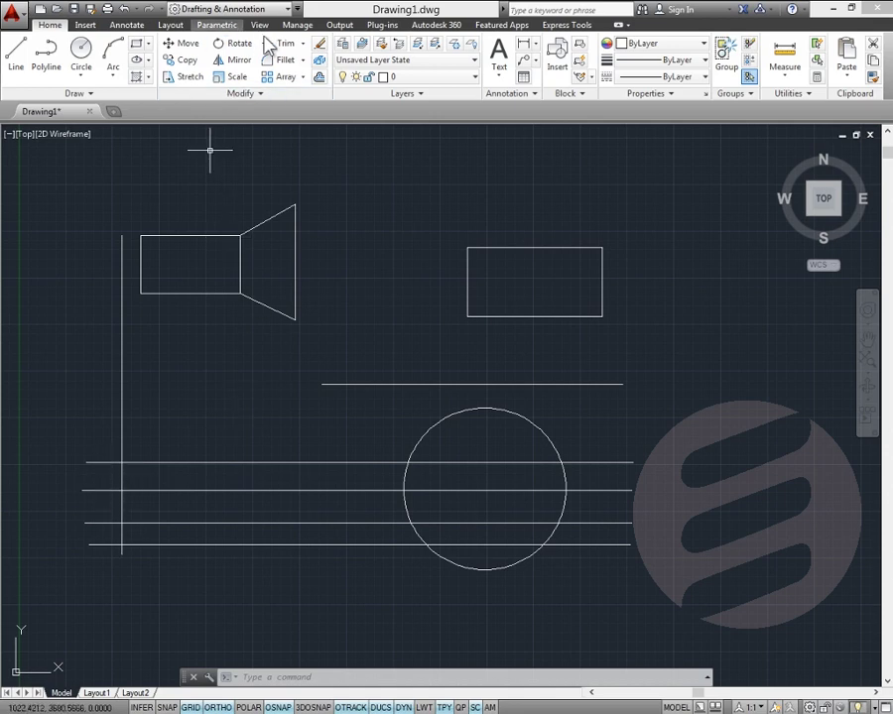
click(284, 45)
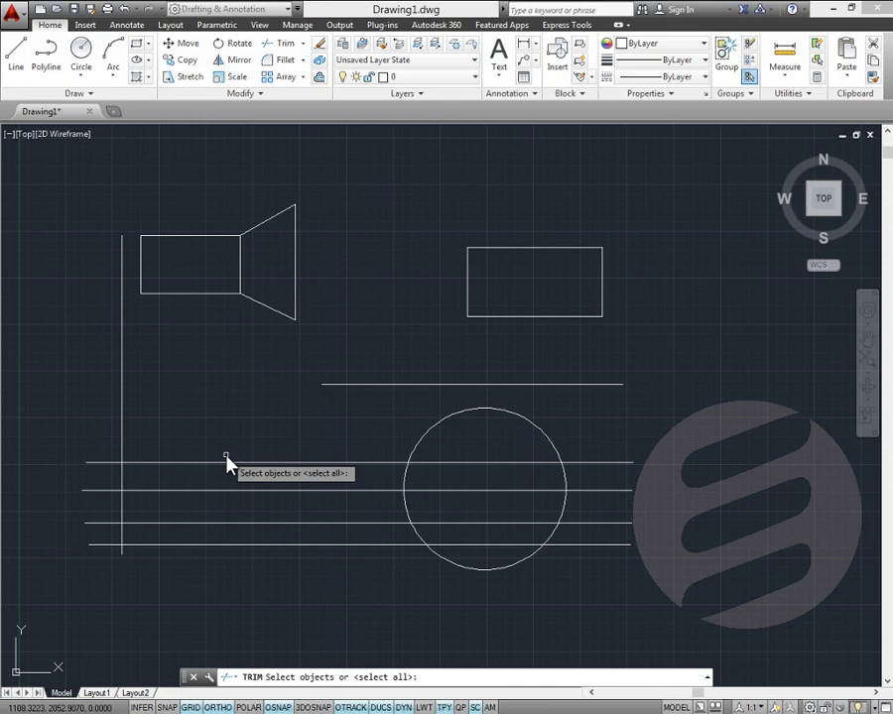
click(121, 378)
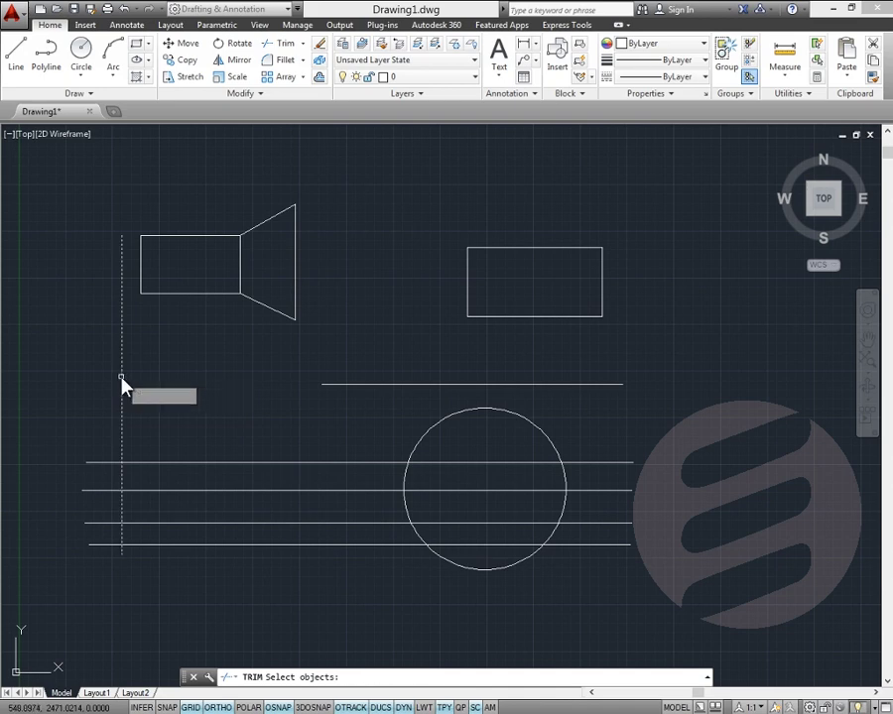
key(Return)
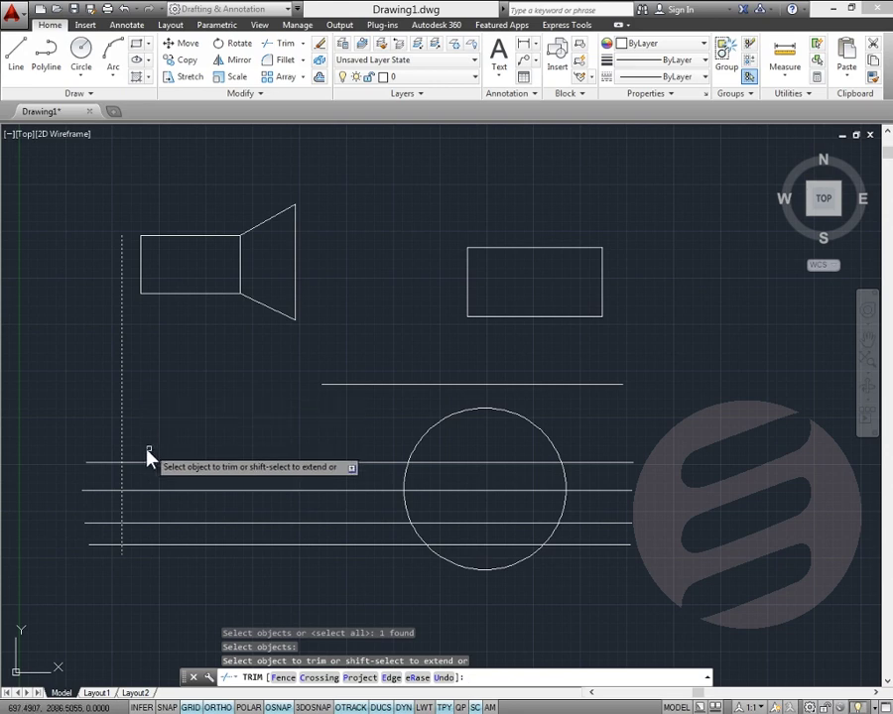
click(99, 464)
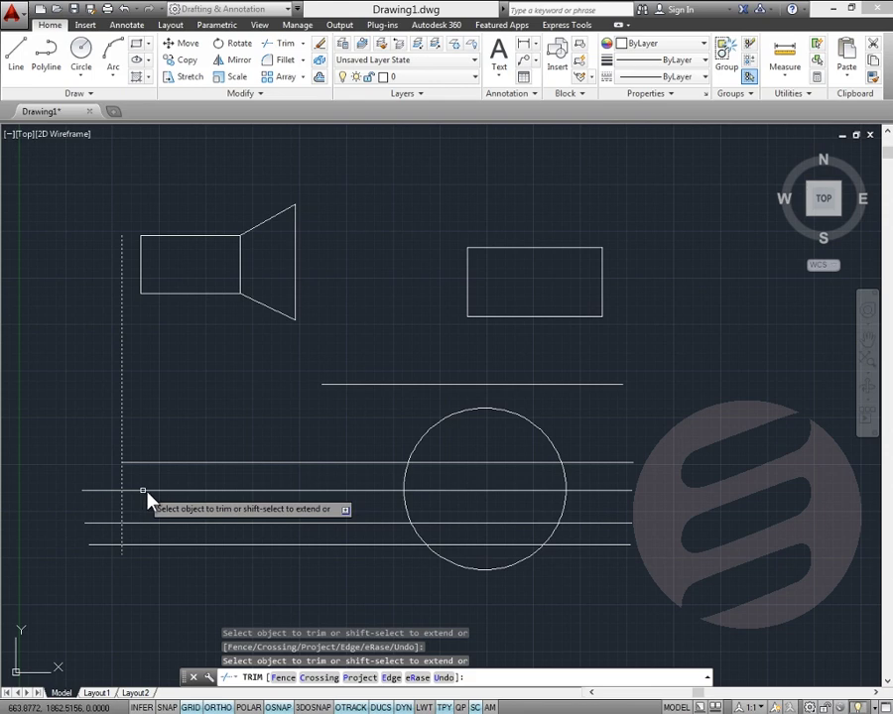
click(146, 490)
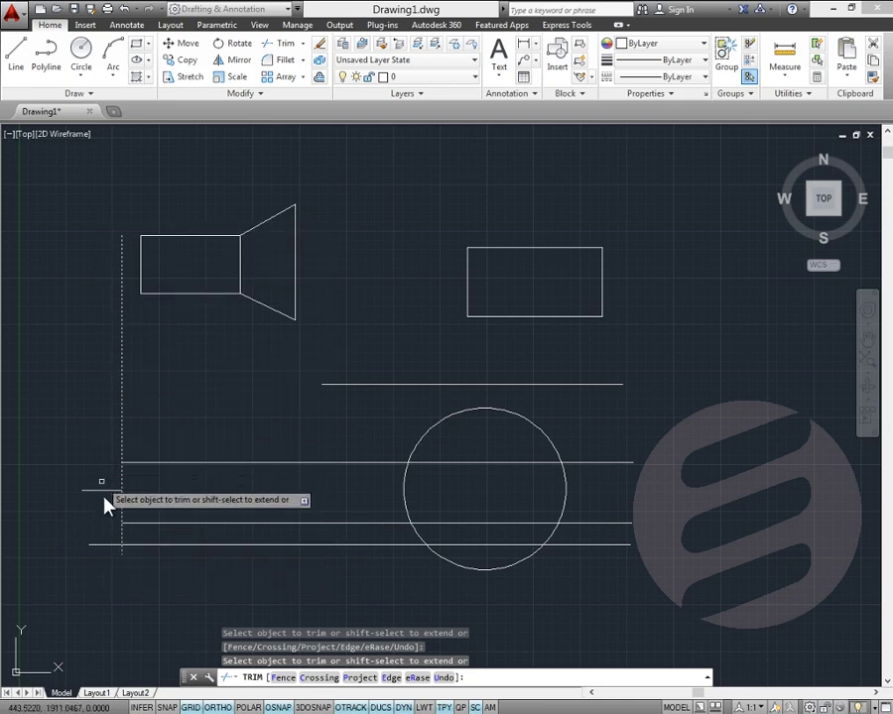
click(134, 543)
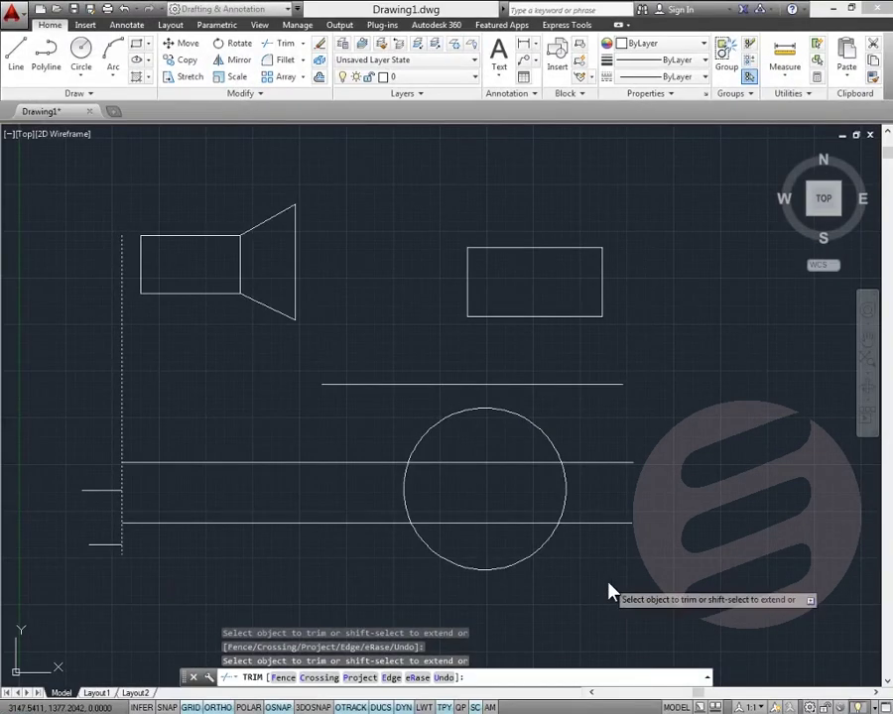
key(ctrl+z)
key(ctrl+z)
key(ctrl+z)
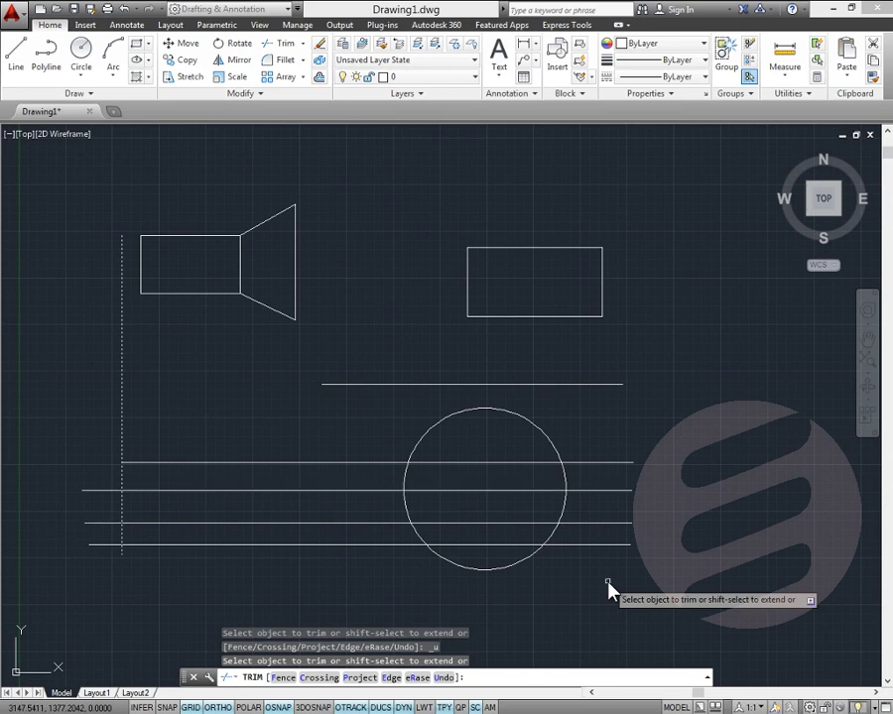
key(ctrl+z)
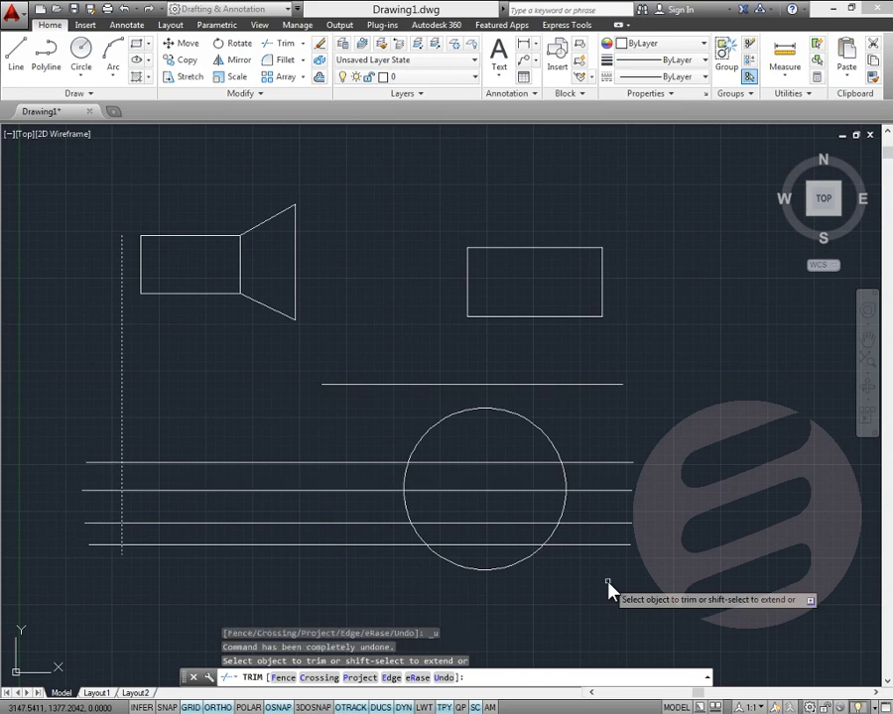
key(Escape)
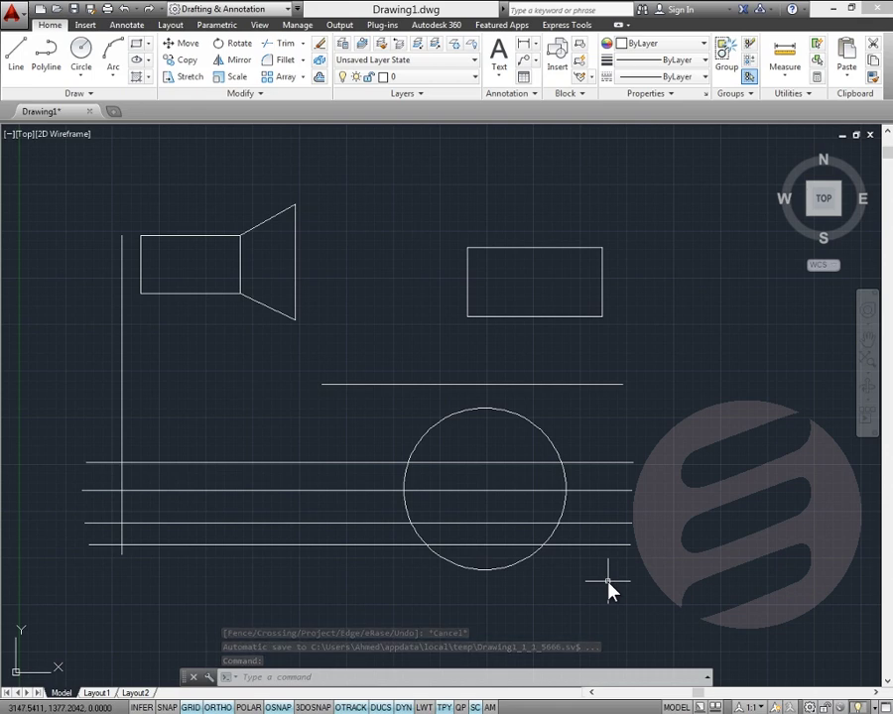
click(284, 45)
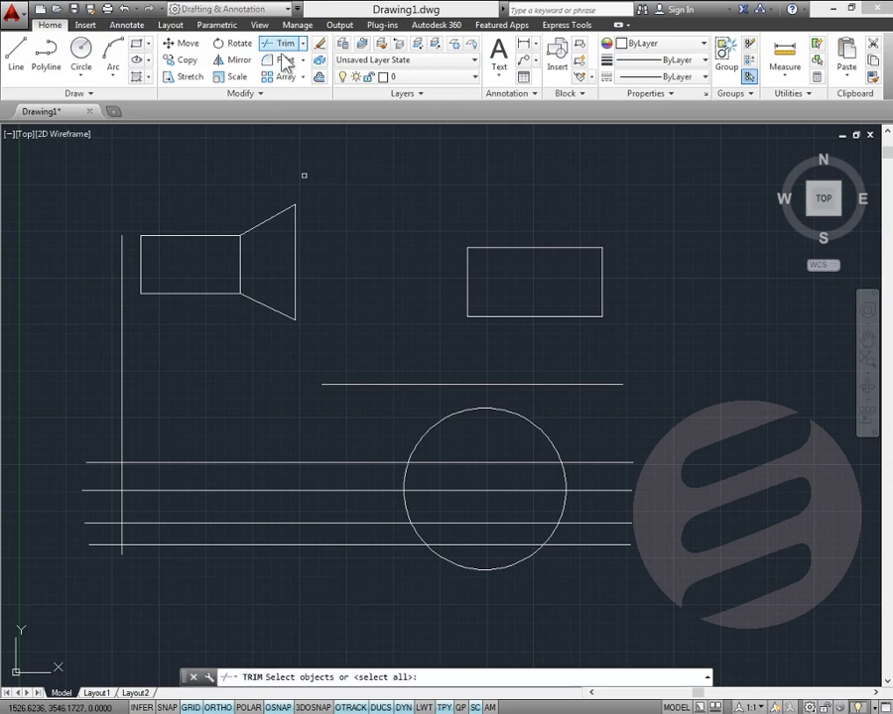
click(122, 377)
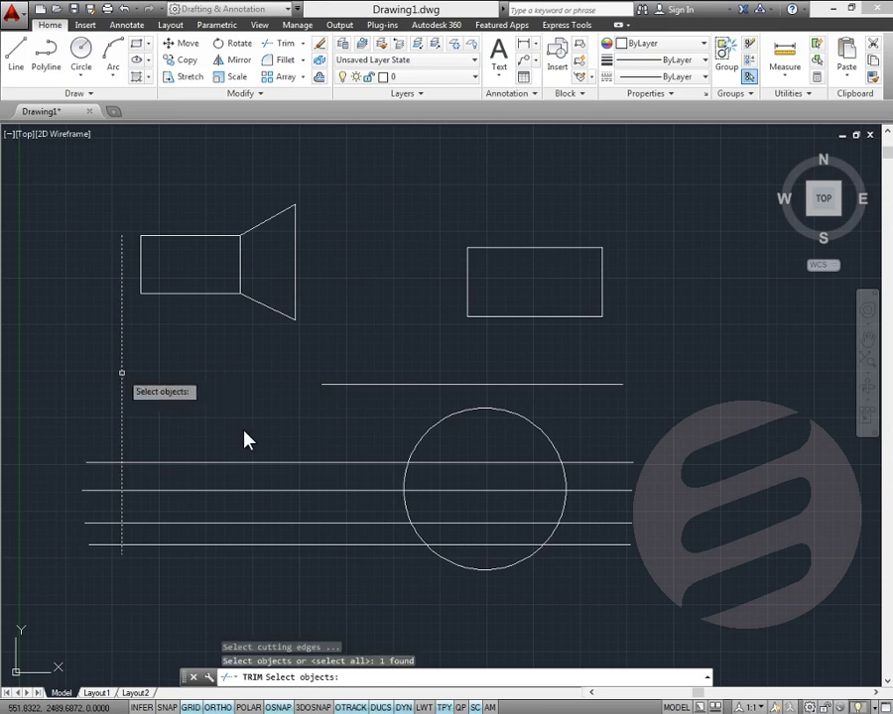
click(420, 440)
key(Return)
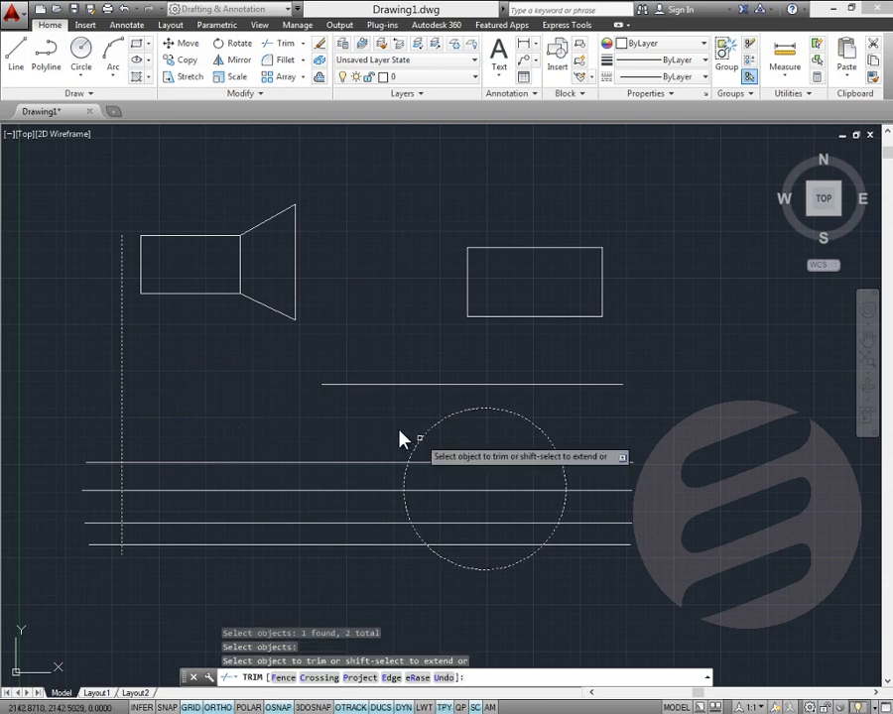
click(245, 463)
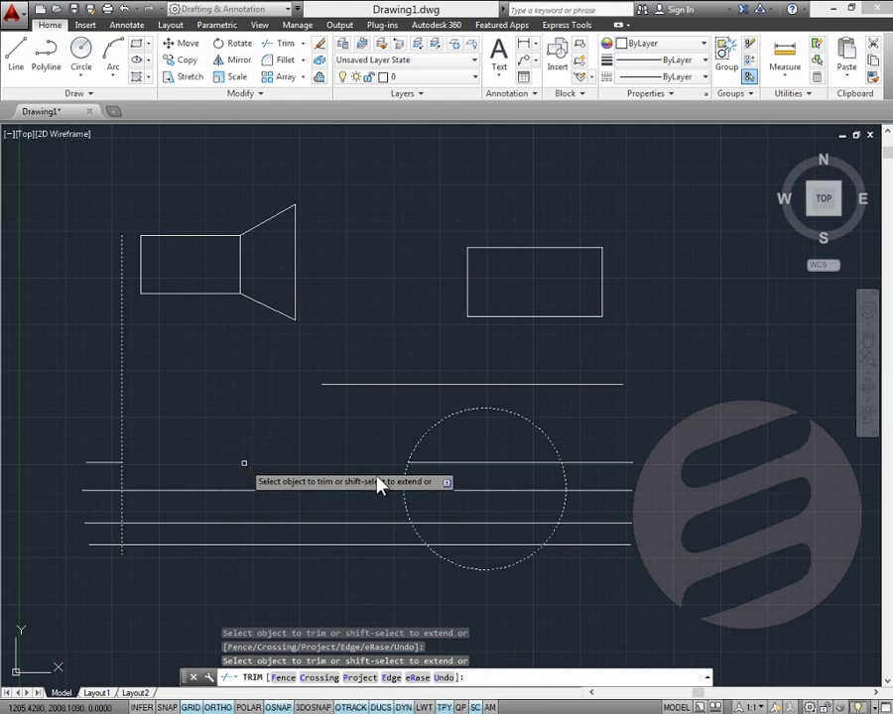
click(456, 490)
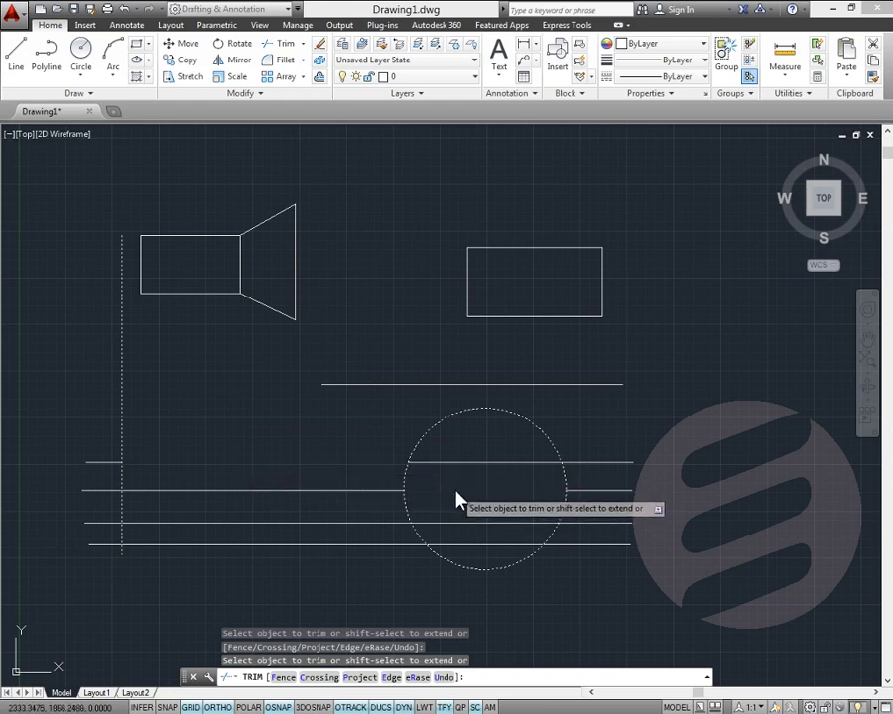
click(581, 522)
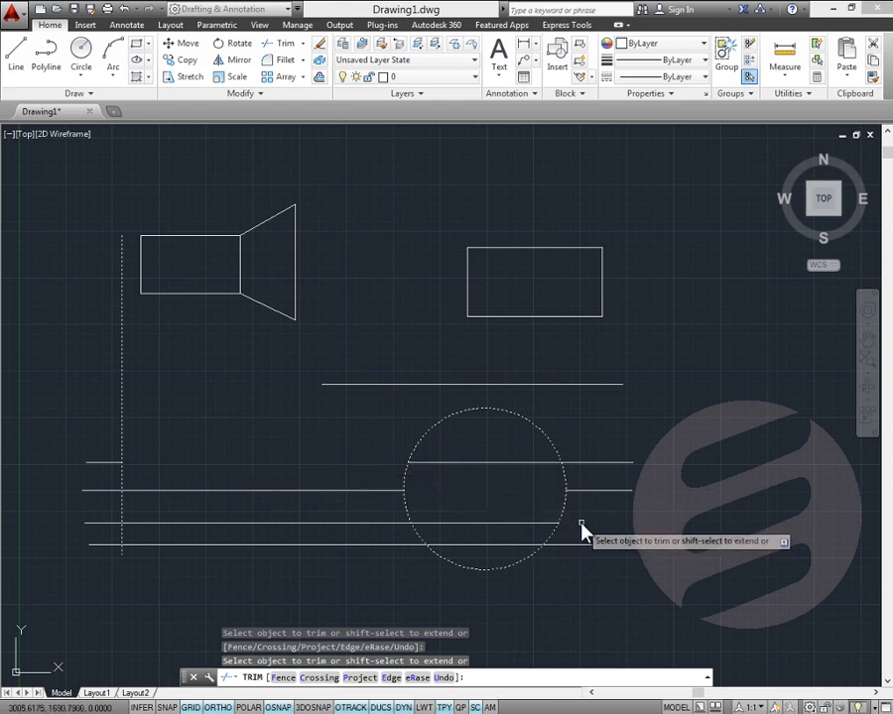
click(106, 544)
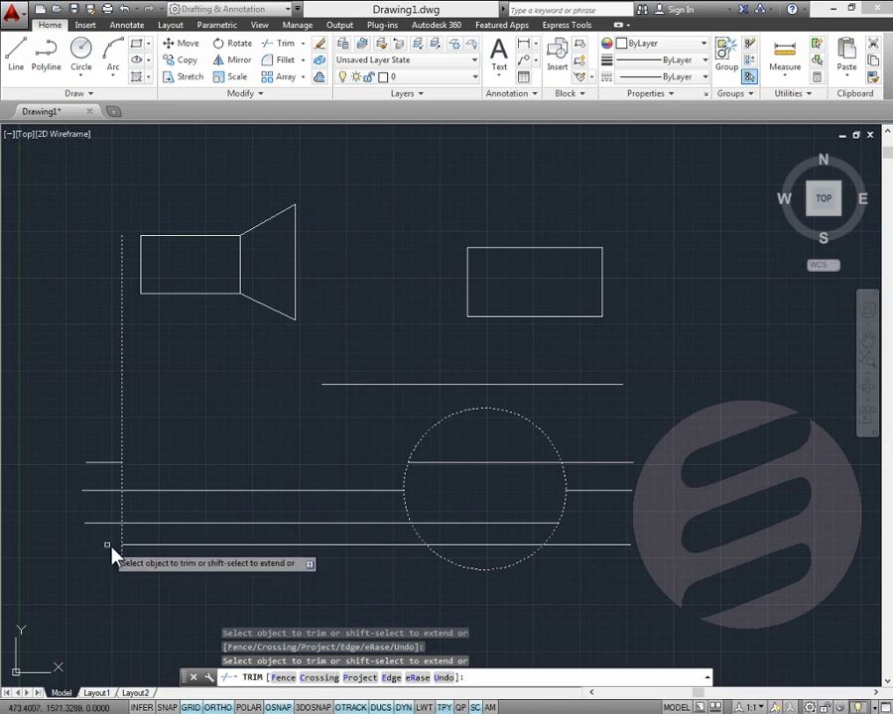
click(220, 524)
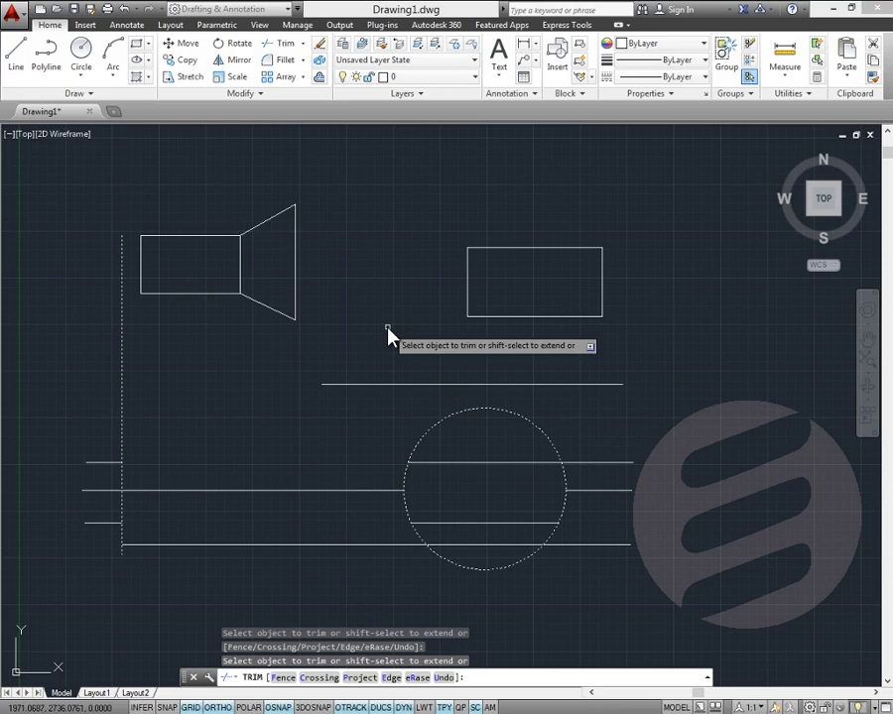
key(Escape)
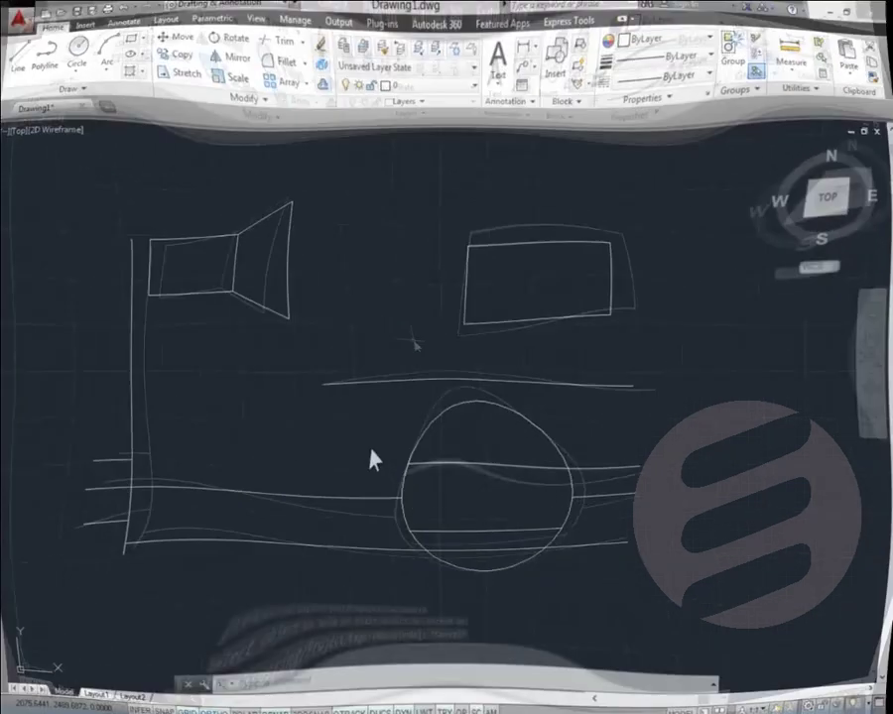
Extend the middle horizontal line and the two lines inside the circle left to the left vertical line.
click(303, 44)
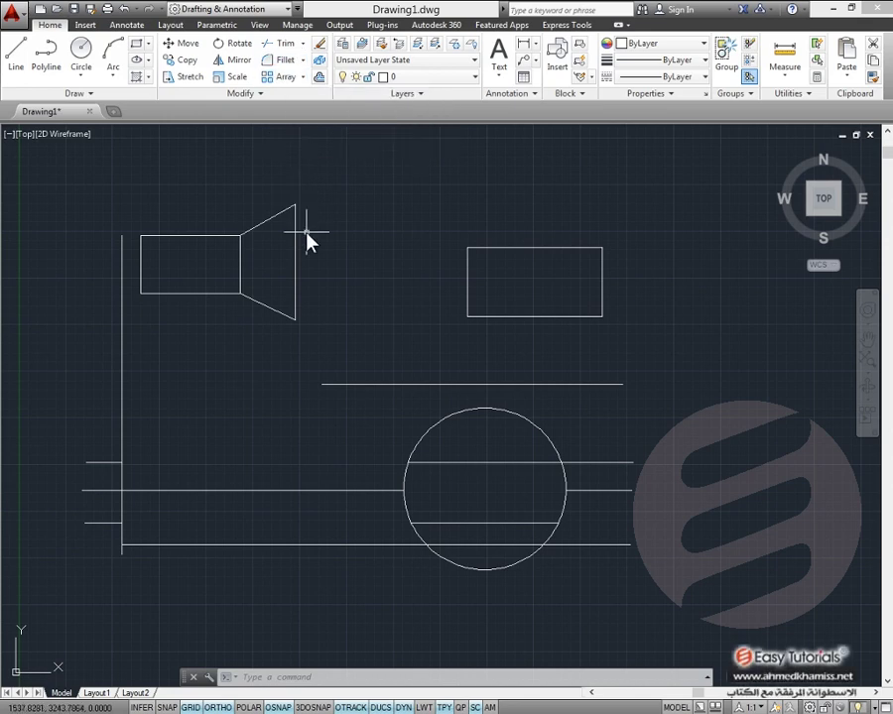
click(303, 44)
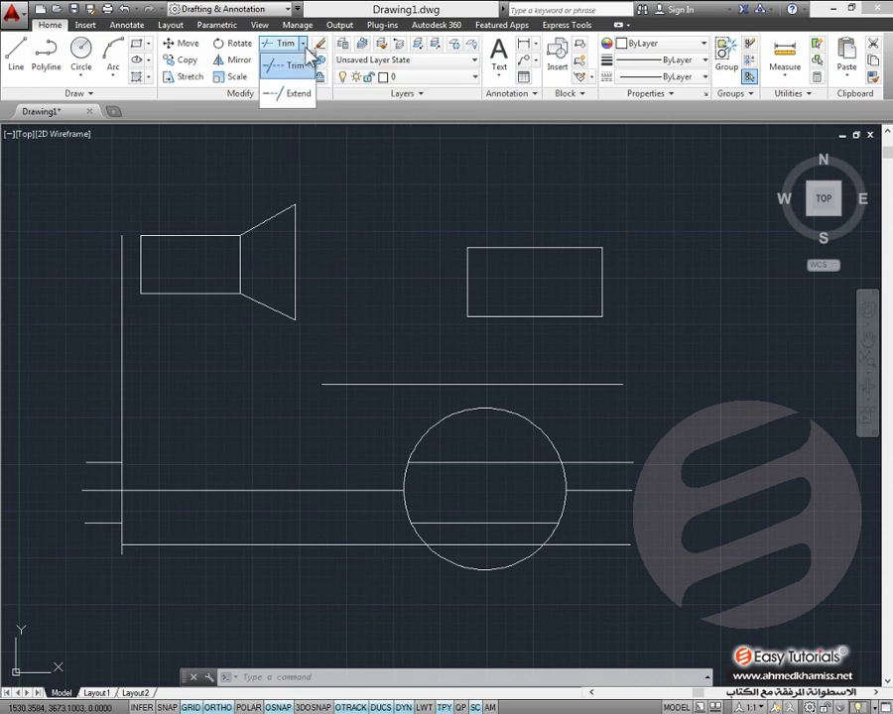
click(297, 93)
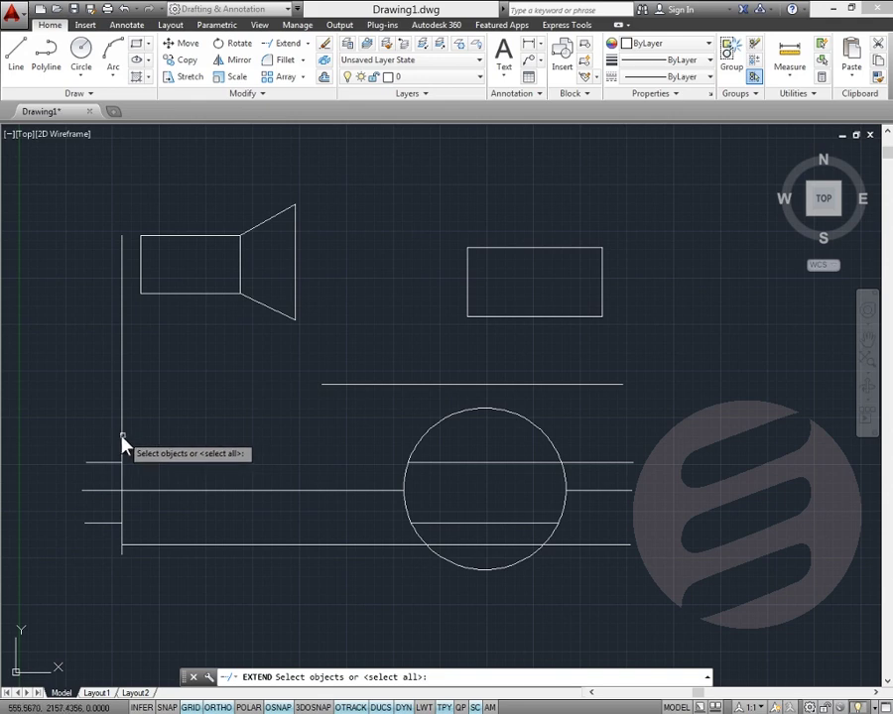
click(122, 438)
key(Return)
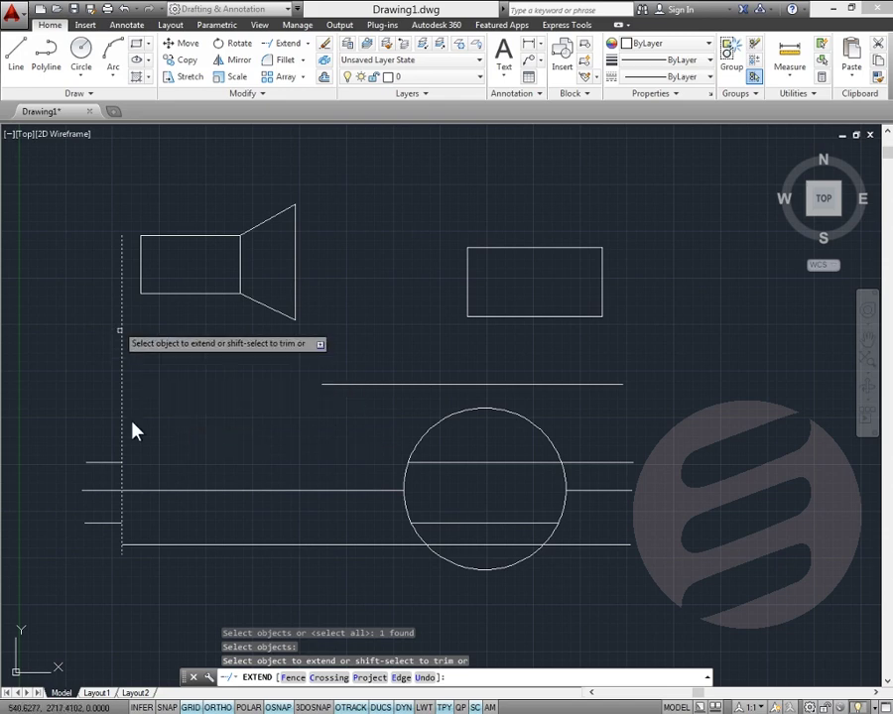
click(349, 385)
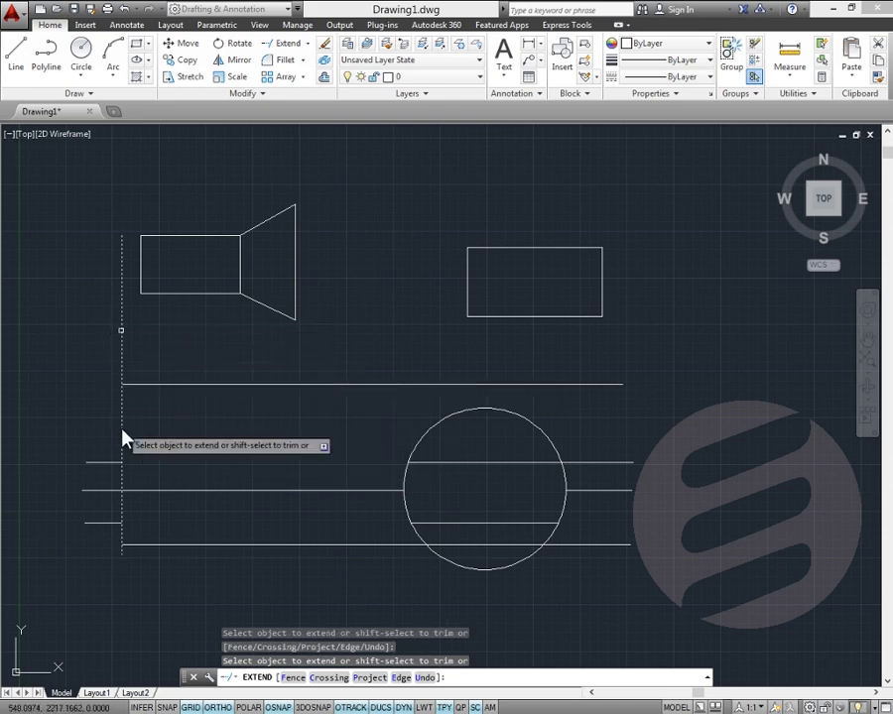
click(493, 464)
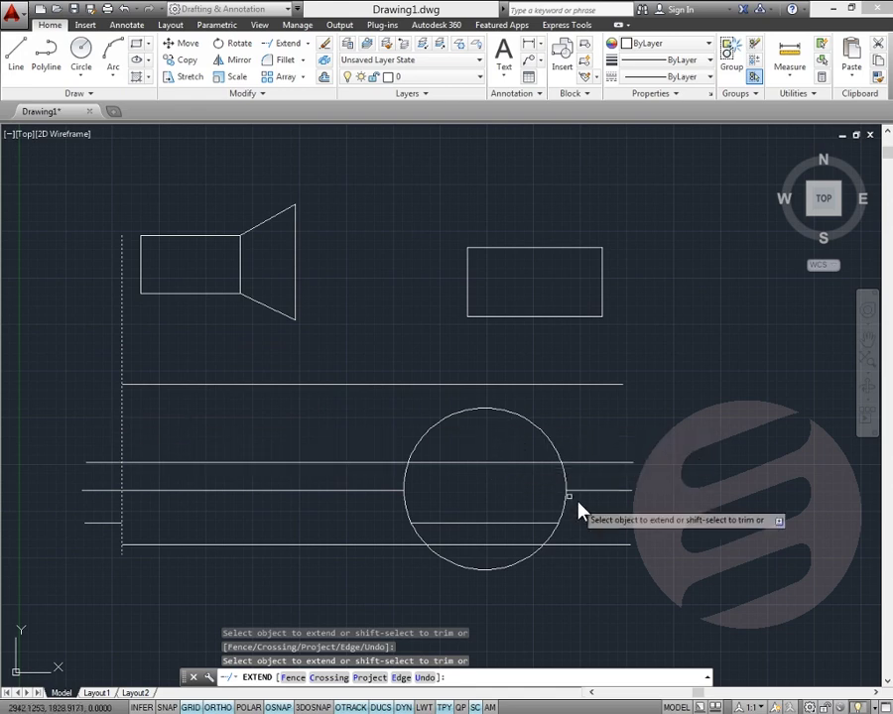
click(434, 523)
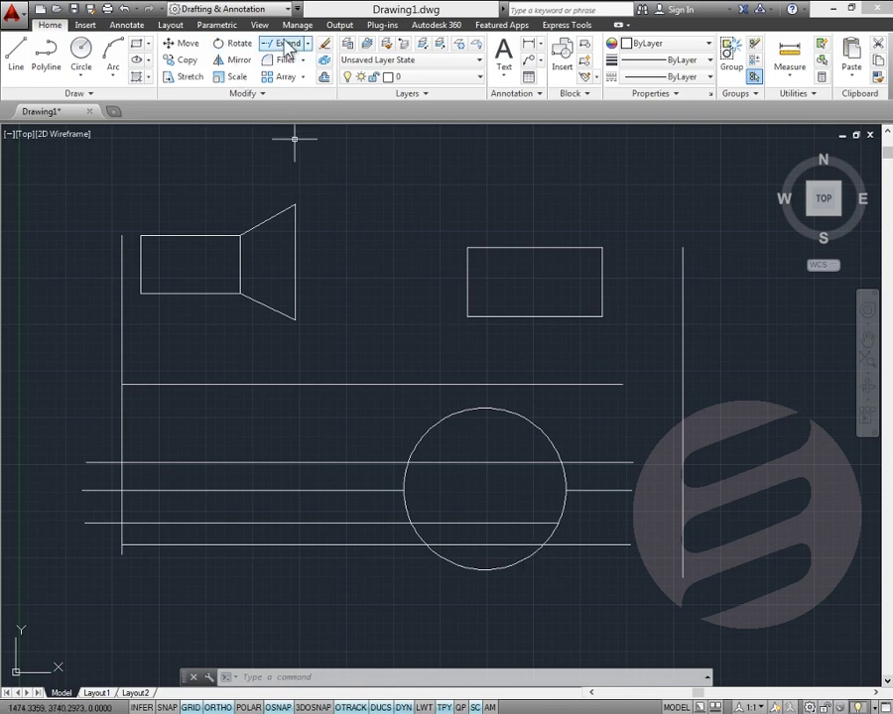
click(285, 49)
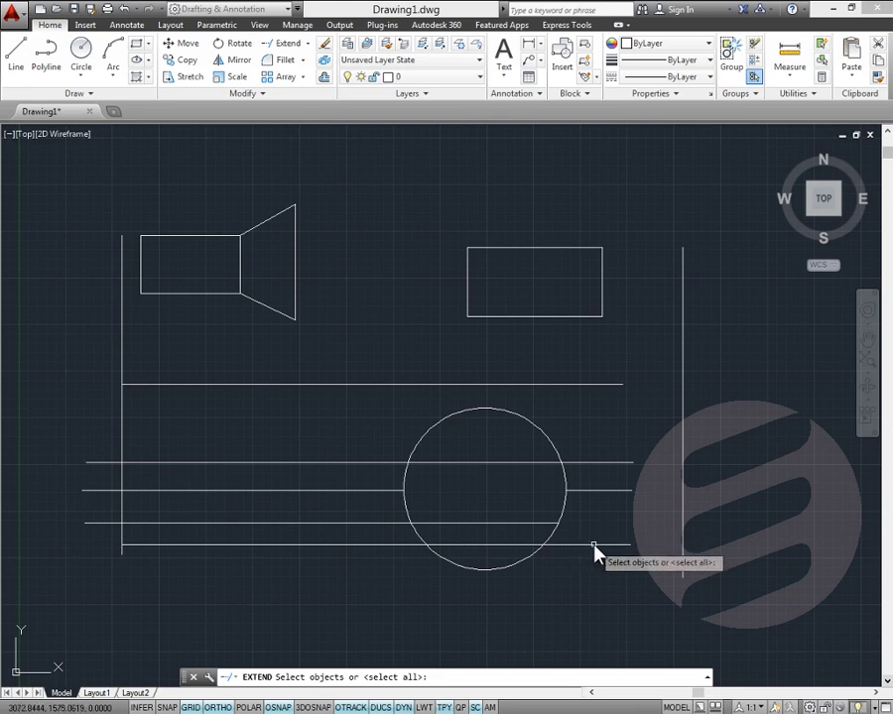
click(592, 545)
key(Return)
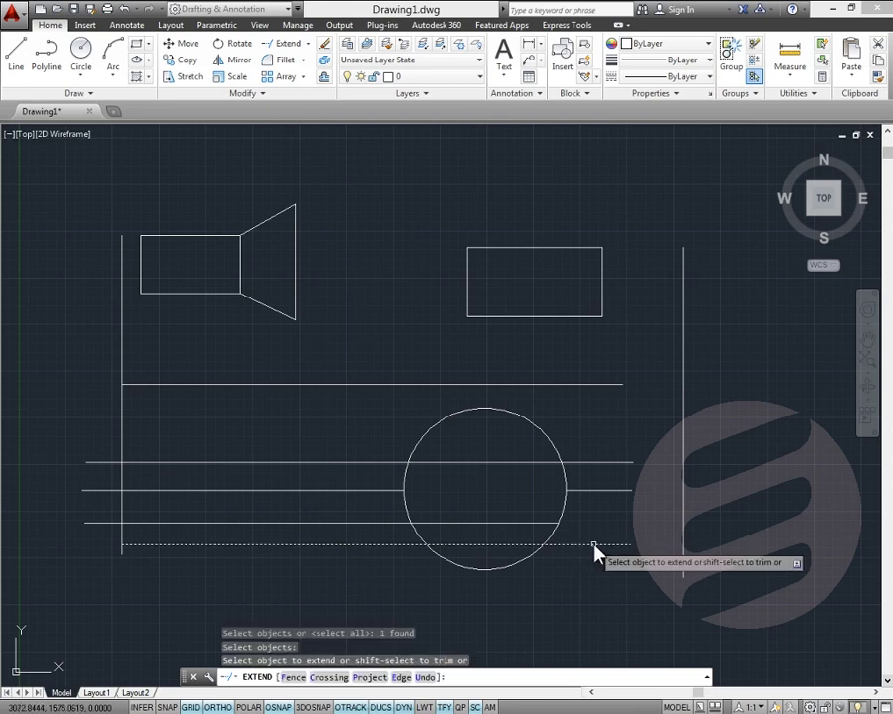
click(601, 294)
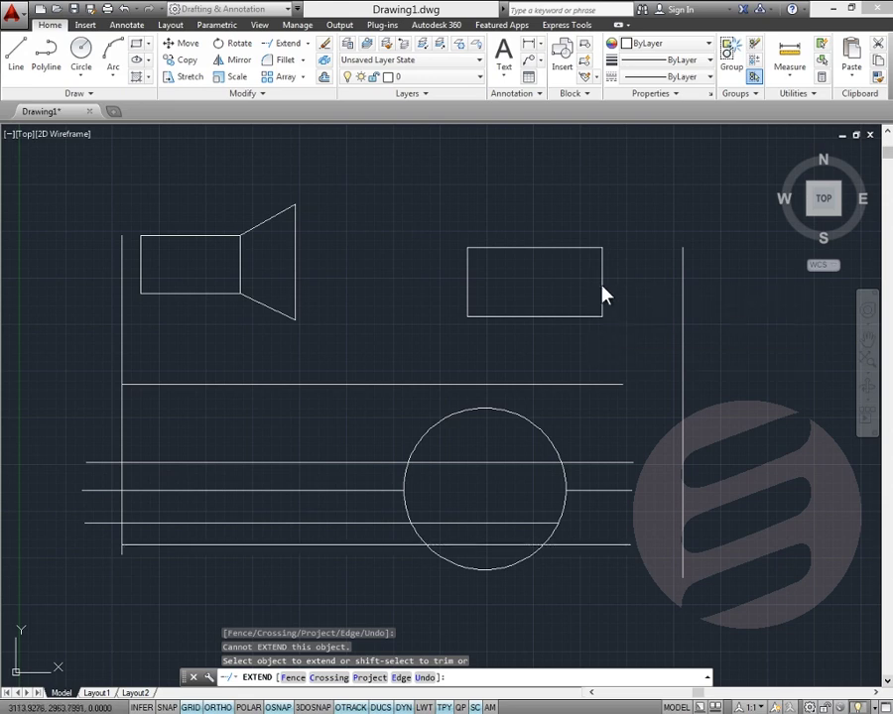
key(Escape)
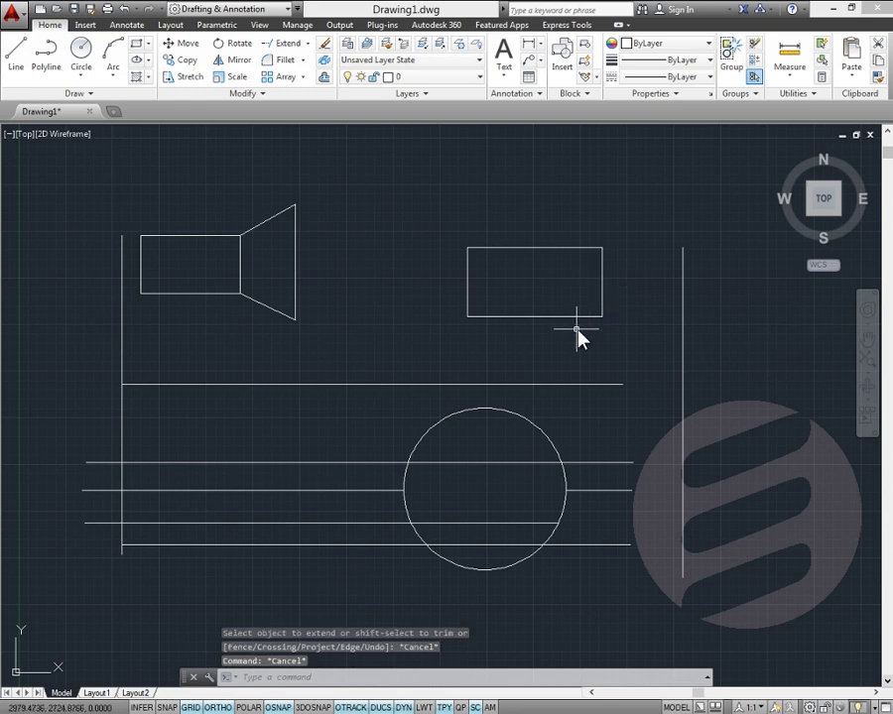
click(603, 286)
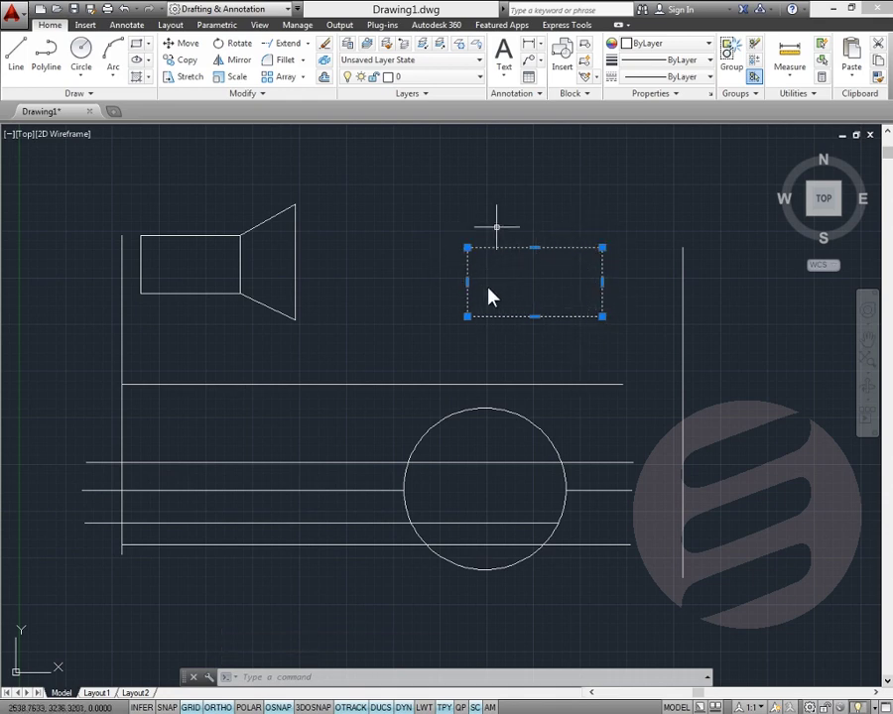
Explode the upper-right rectangle into separate lines with the X command.
key(Escape)
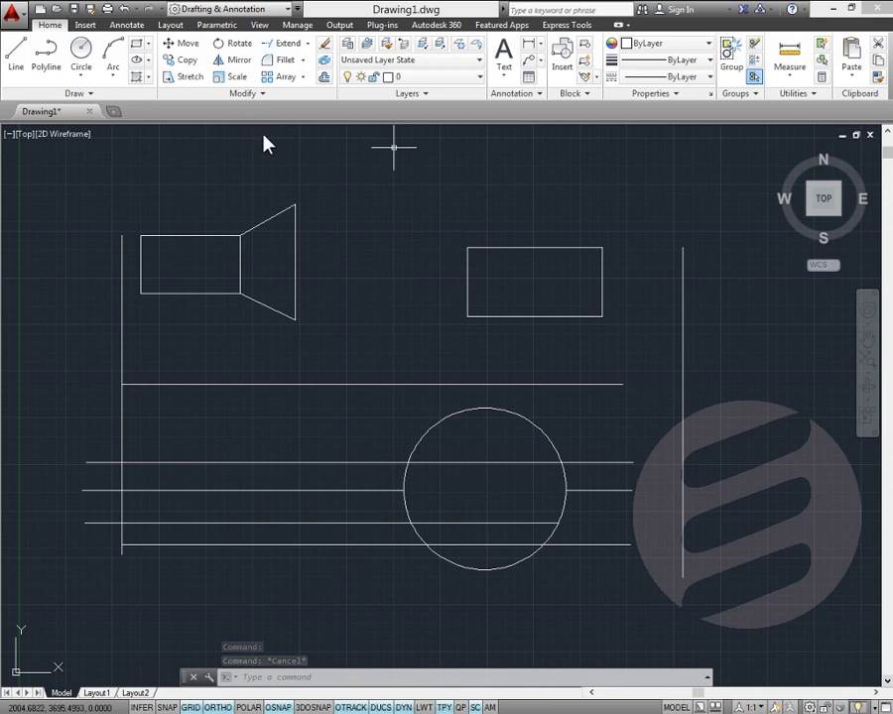
text(x)
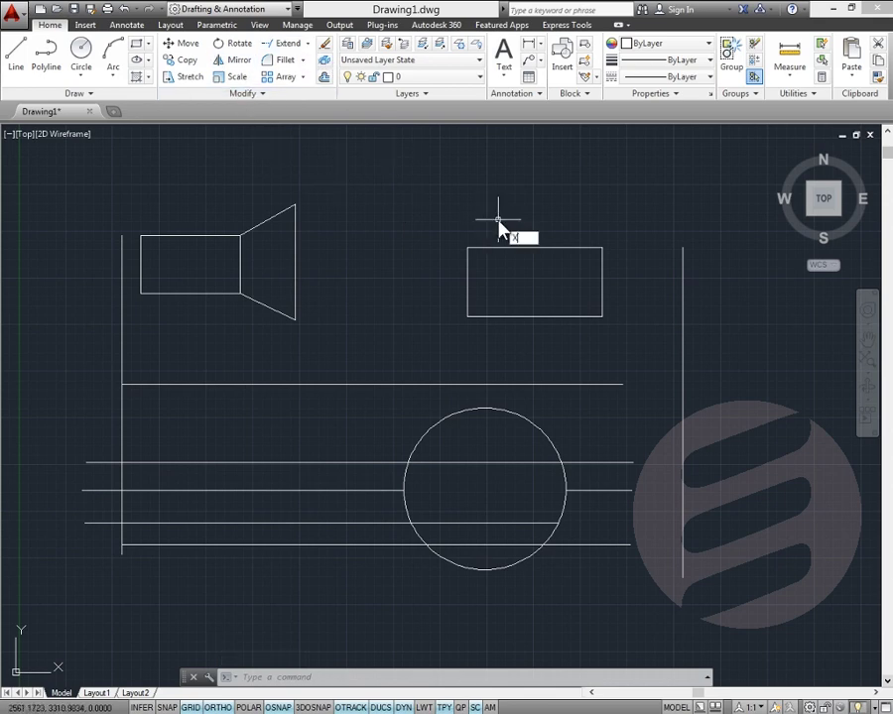
key(Return)
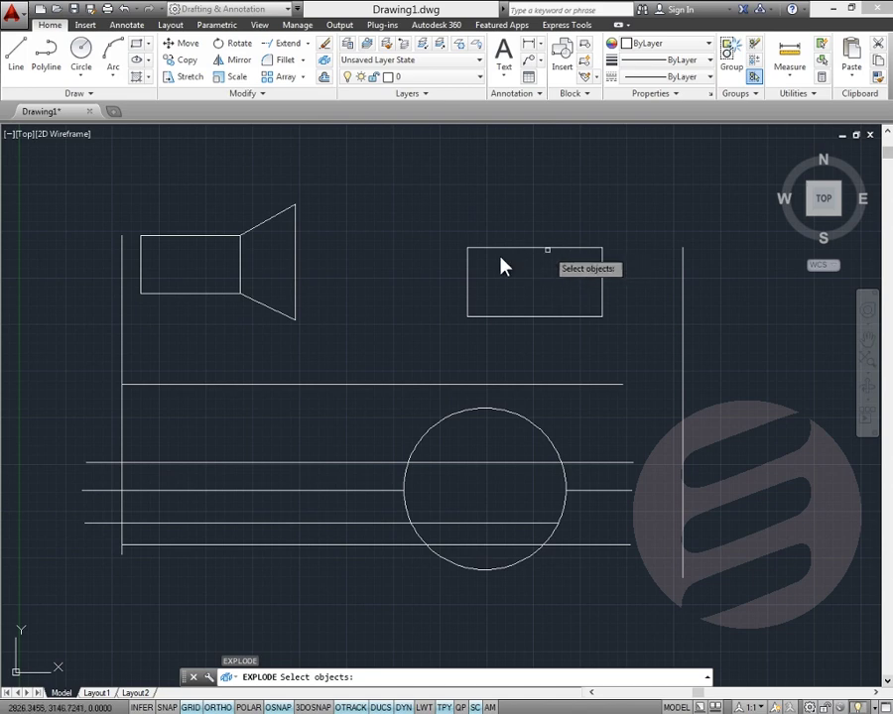
click(497, 317)
key(Return)
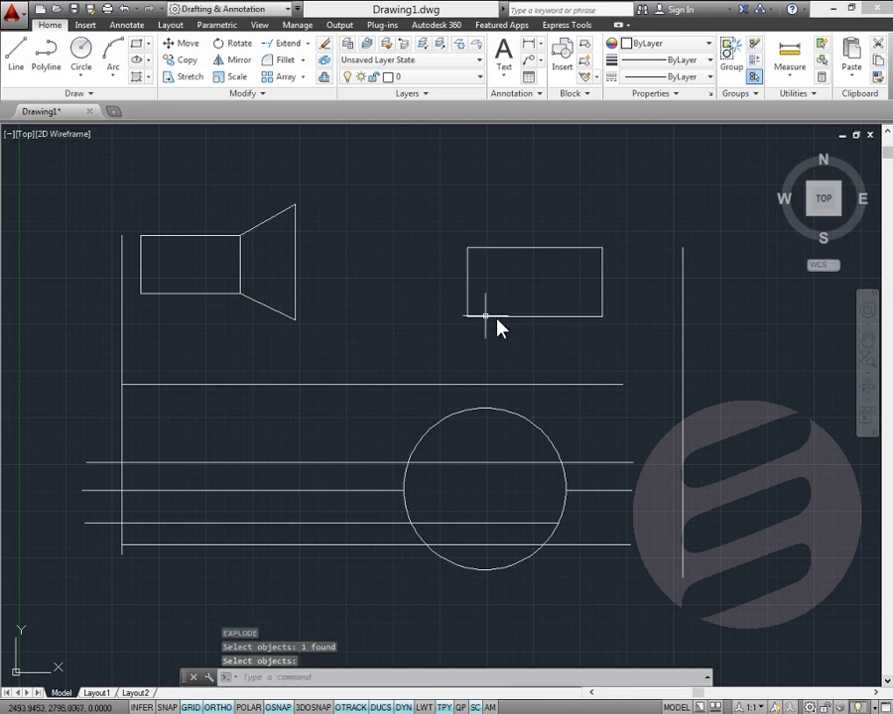
Select the top, bottom and right lines individually to confirm they are separate objects.
click(541, 248)
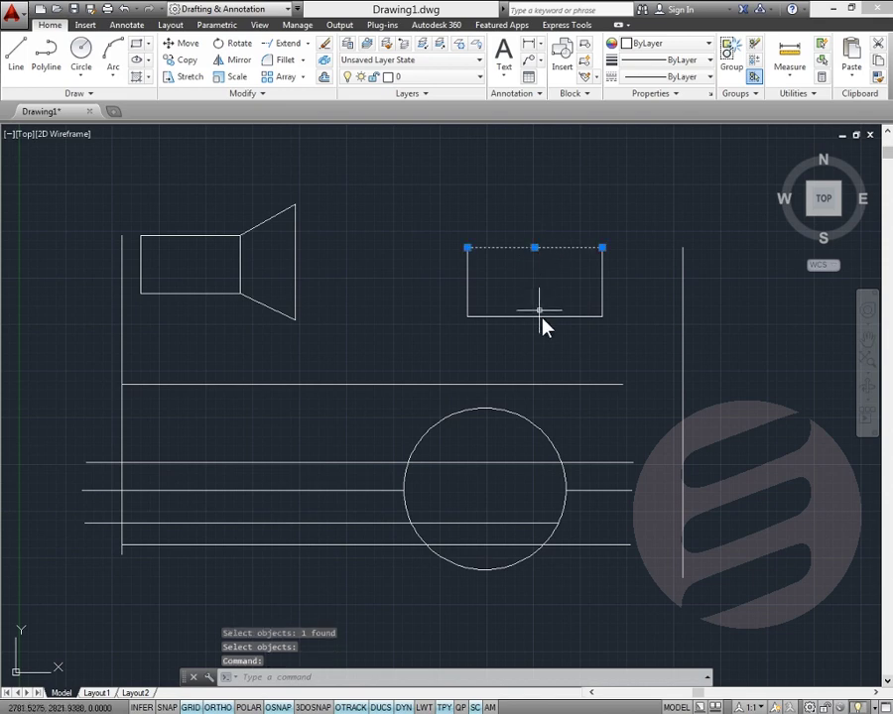
click(544, 317)
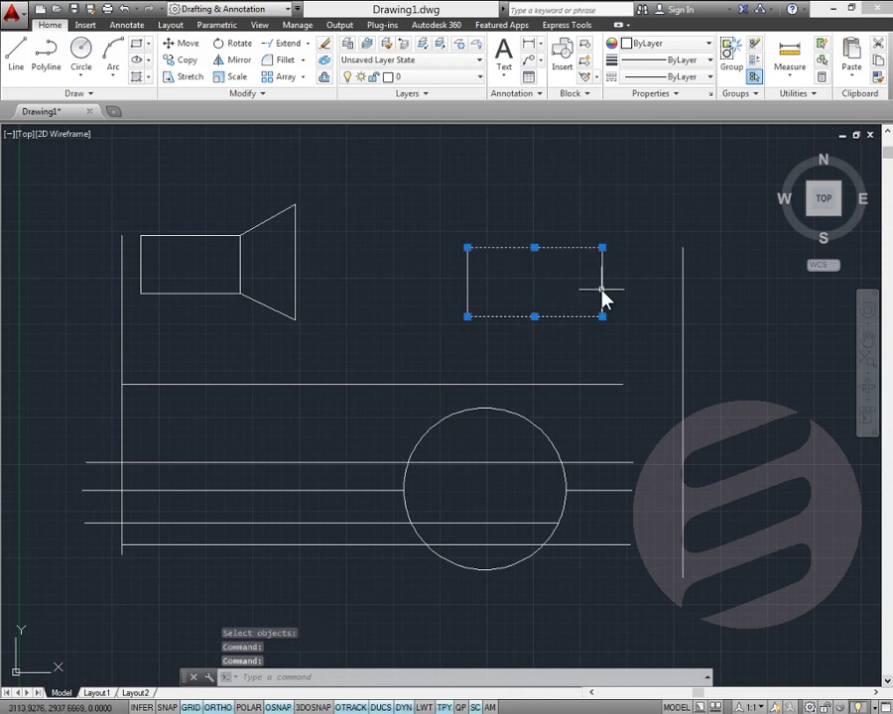
click(601, 289)
key(Escape)
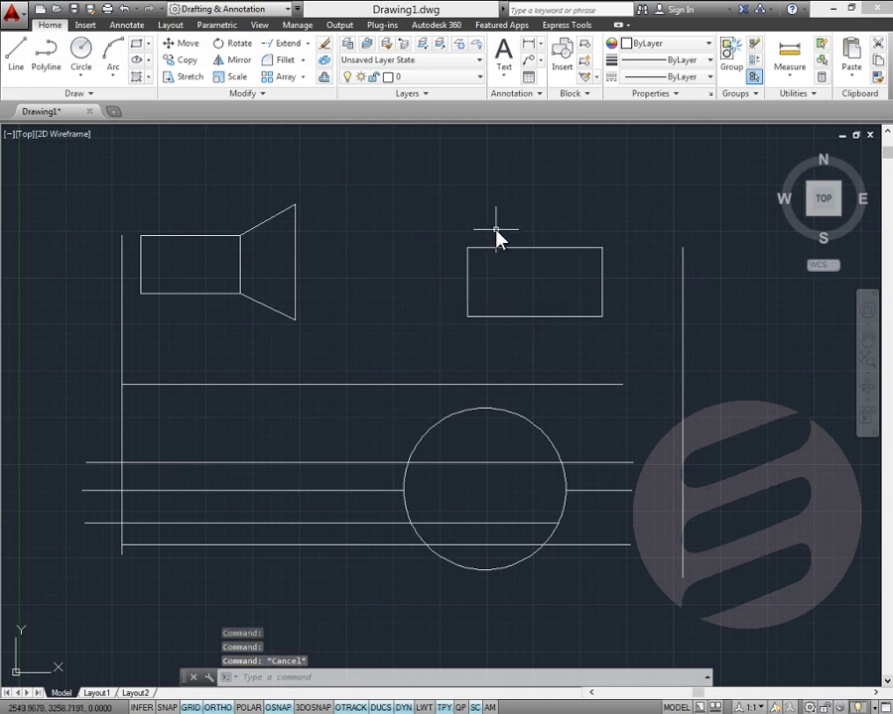
Extend the exploded rectangle's right edge down to the bottom horizontal line.
click(289, 44)
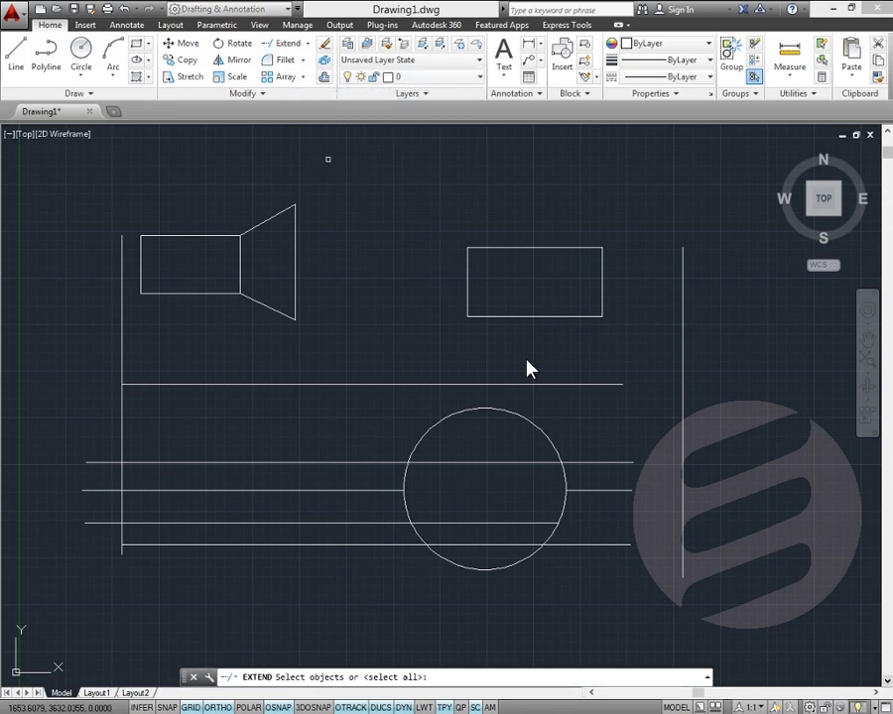
click(599, 543)
key(Return)
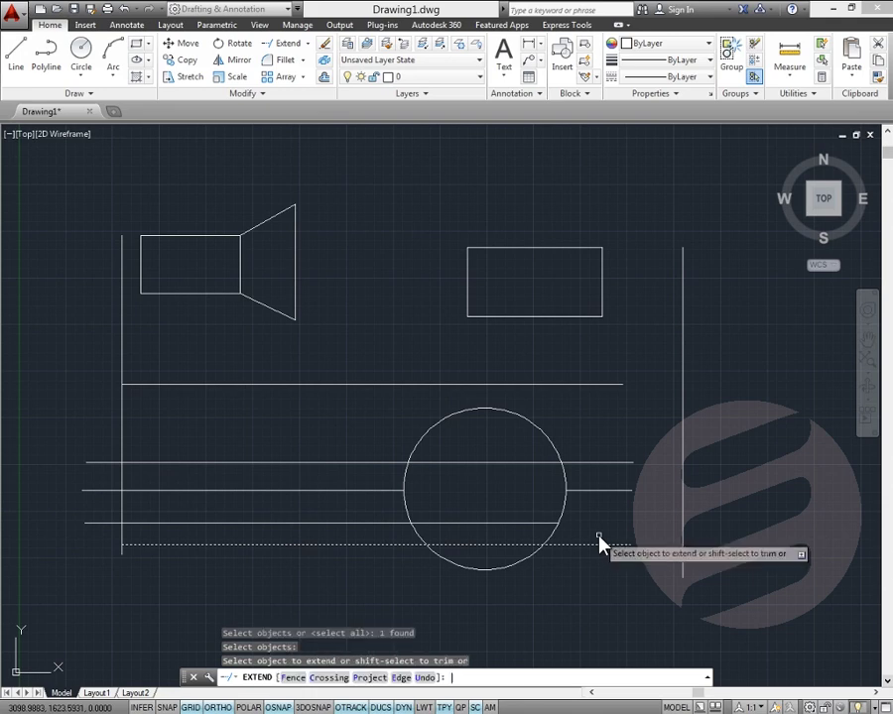
click(600, 294)
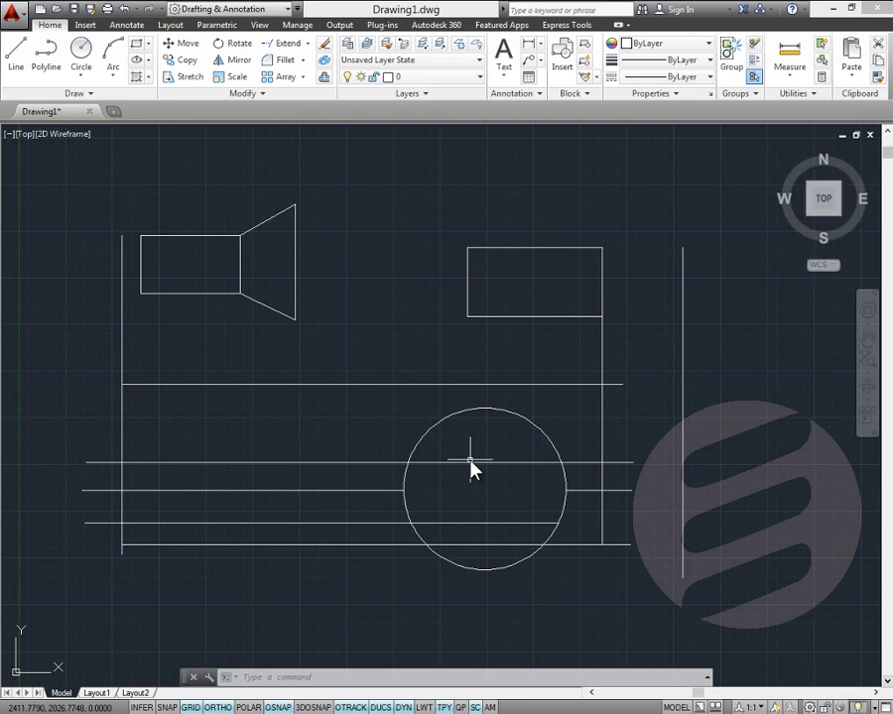
Extend the centre, upper-circle and middle horizontal lines right to the tall right vertical line.
click(296, 49)
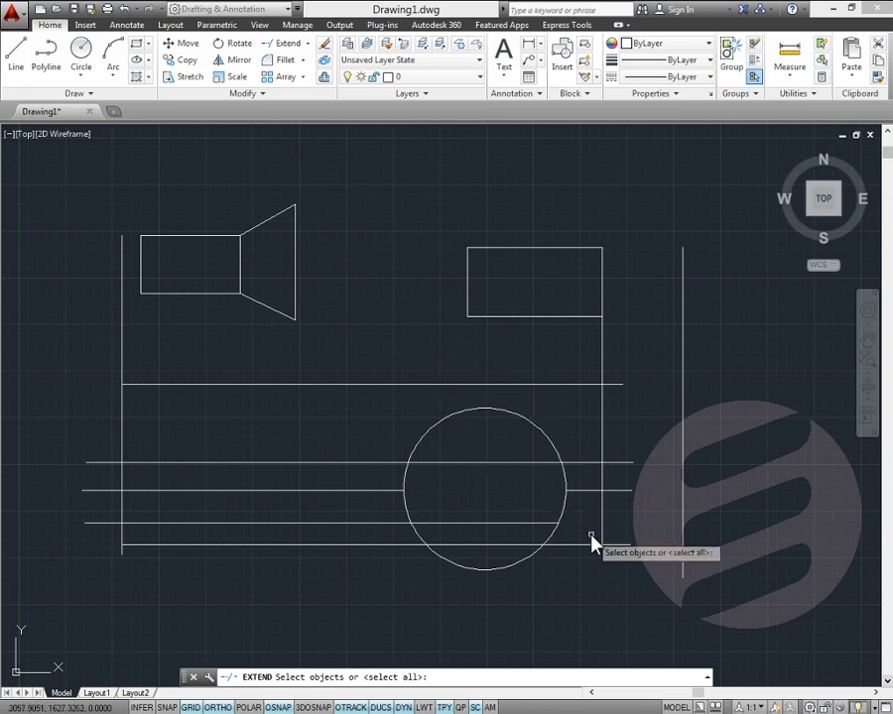
click(683, 492)
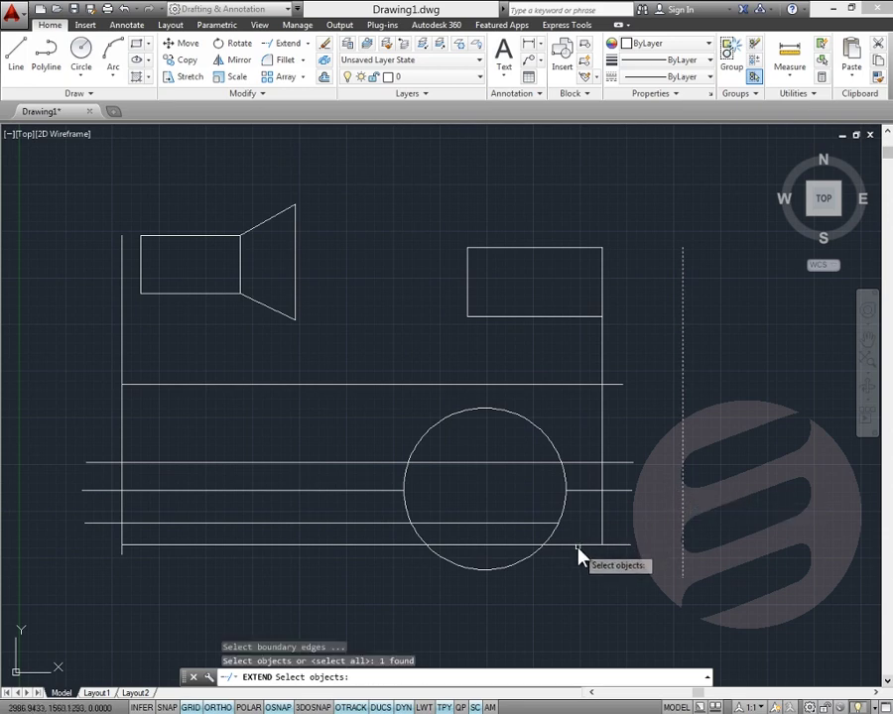
click(577, 545)
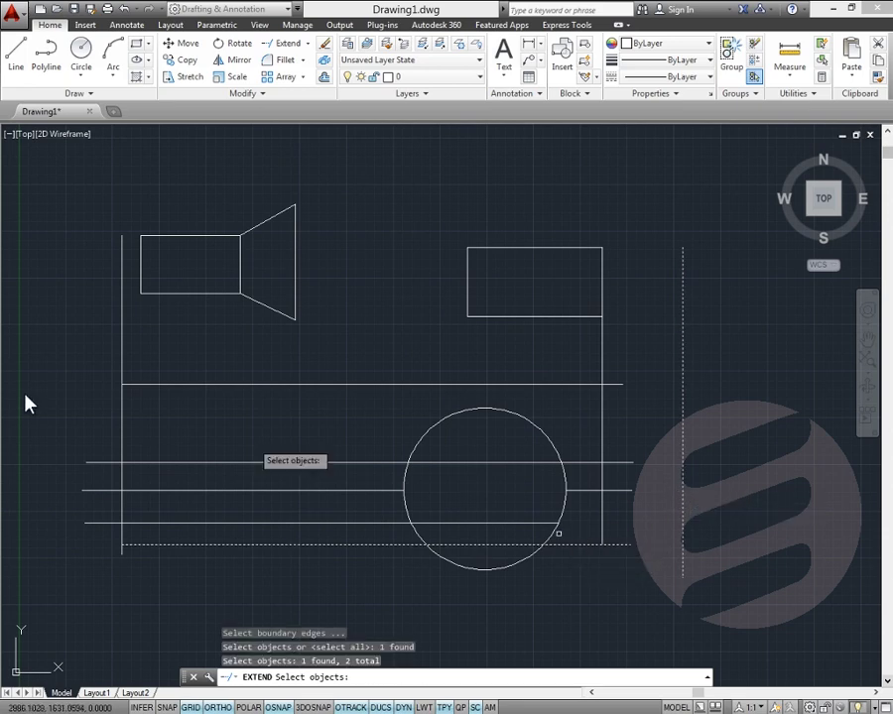
click(122, 377)
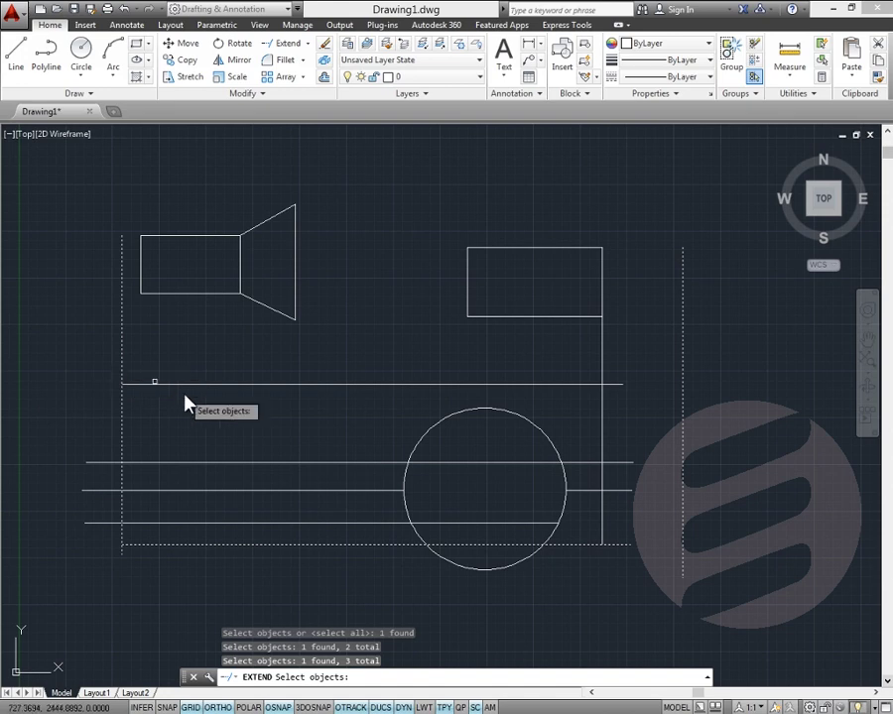
key(Return)
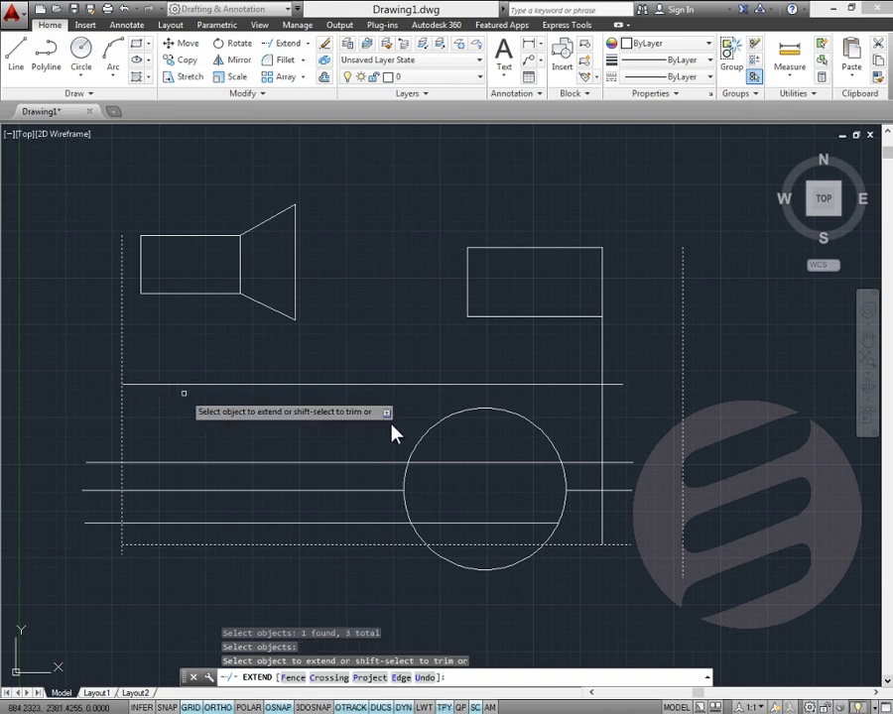
click(615, 491)
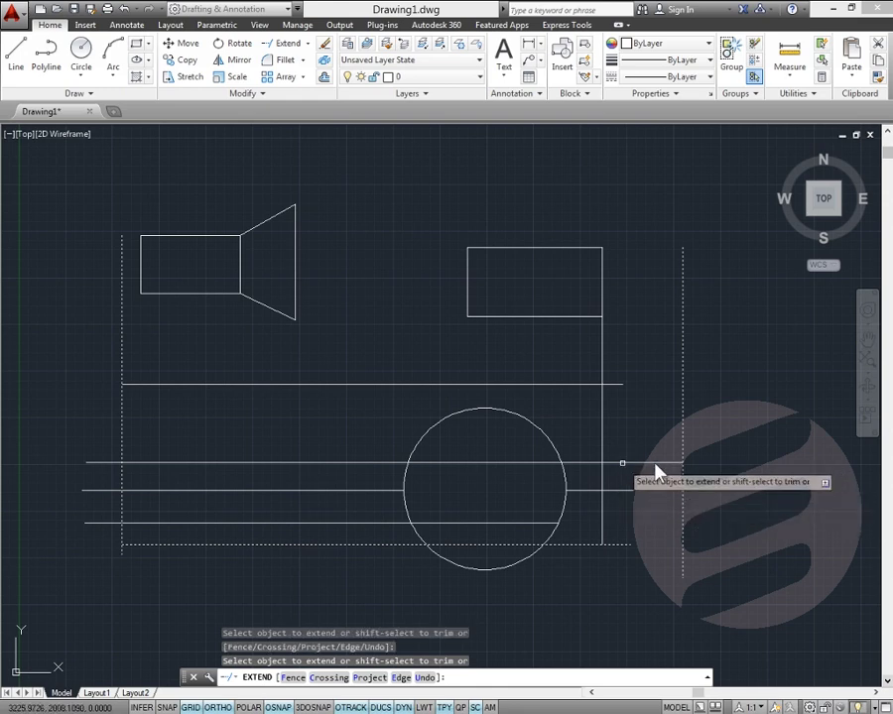
click(623, 462)
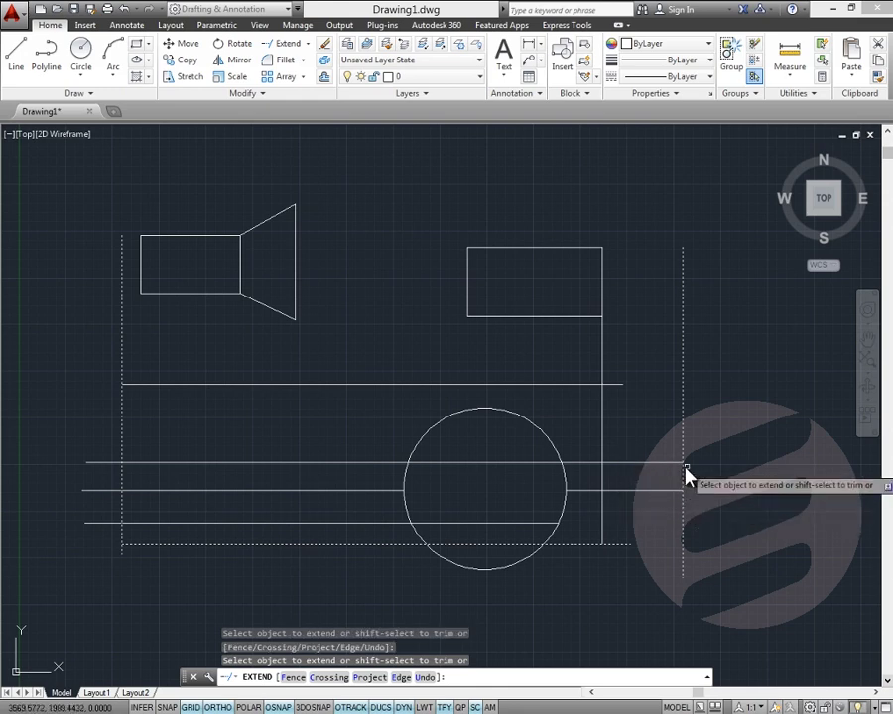
click(595, 387)
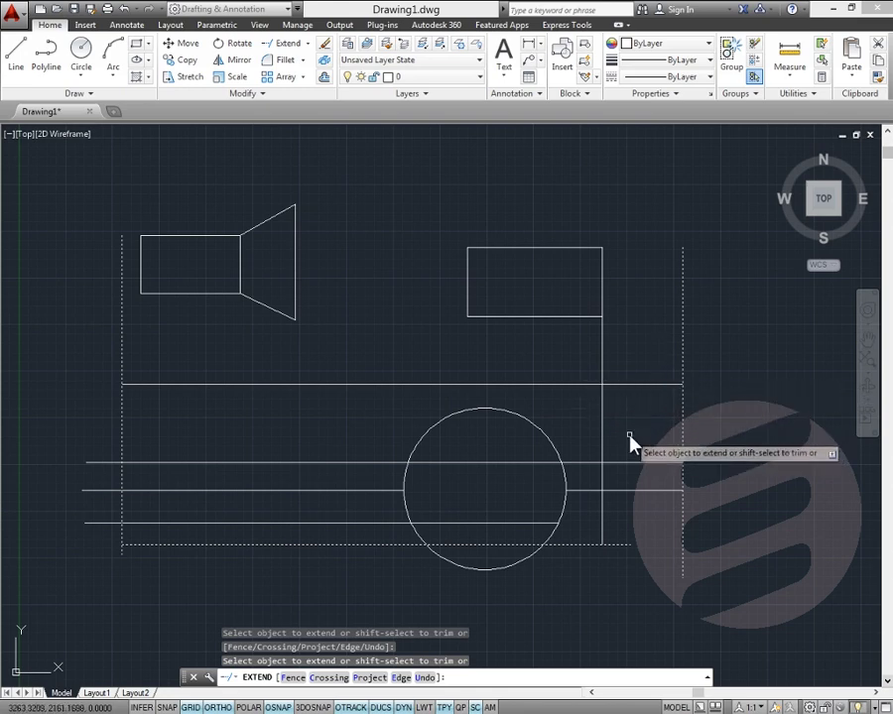
Extend the rectangle's left edge down to the bottom line and a short line to both dotted boundaries.
click(466, 302)
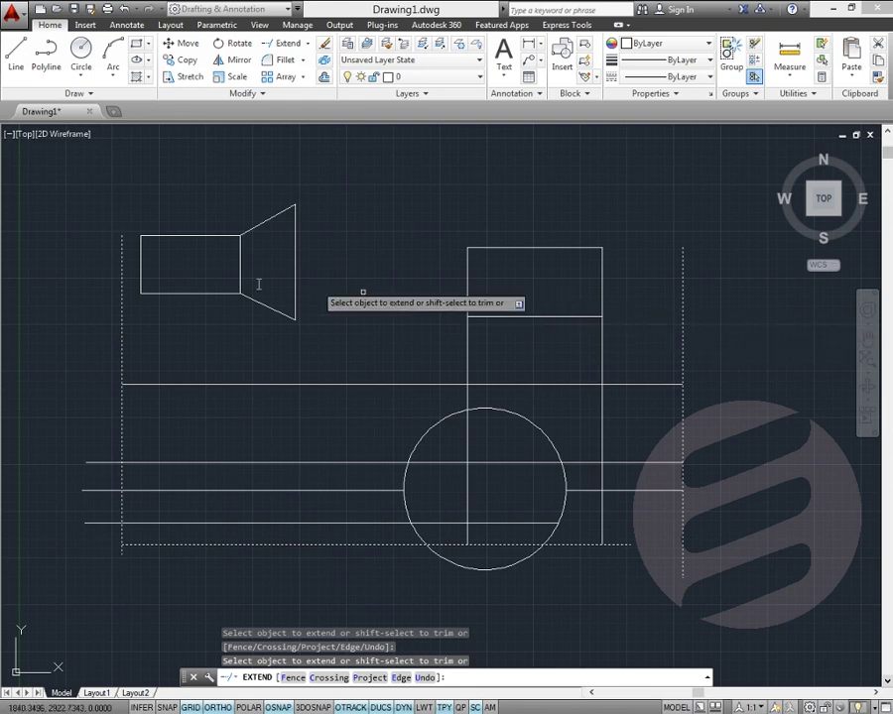
click(494, 316)
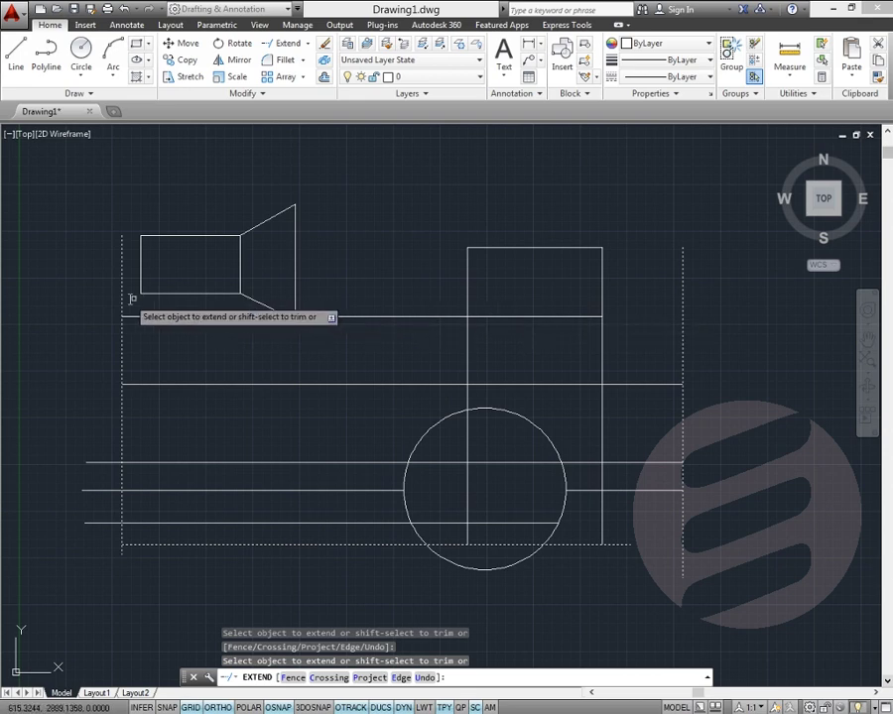
click(573, 317)
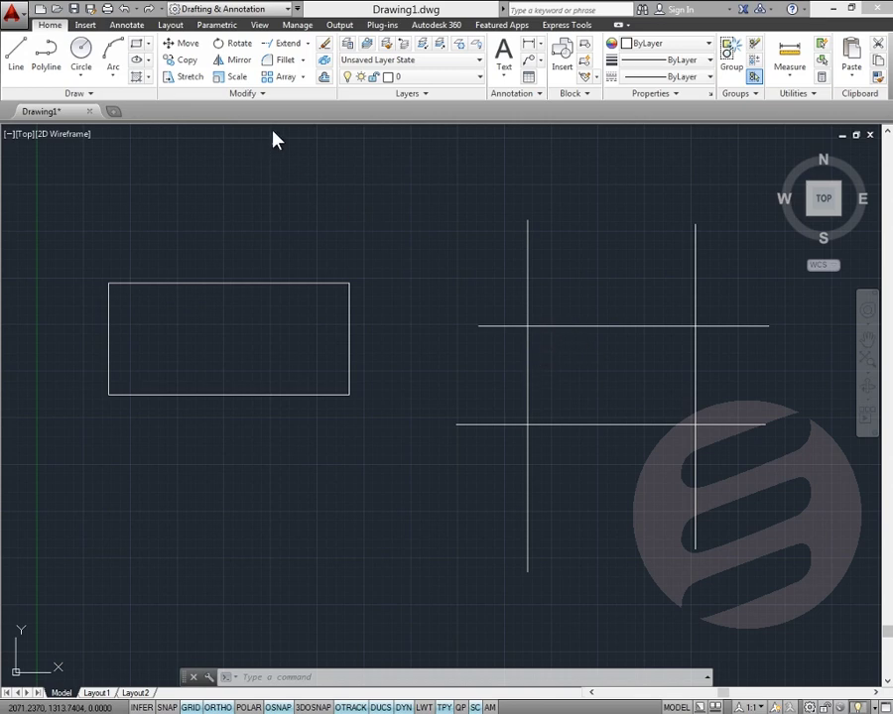
click(287, 61)
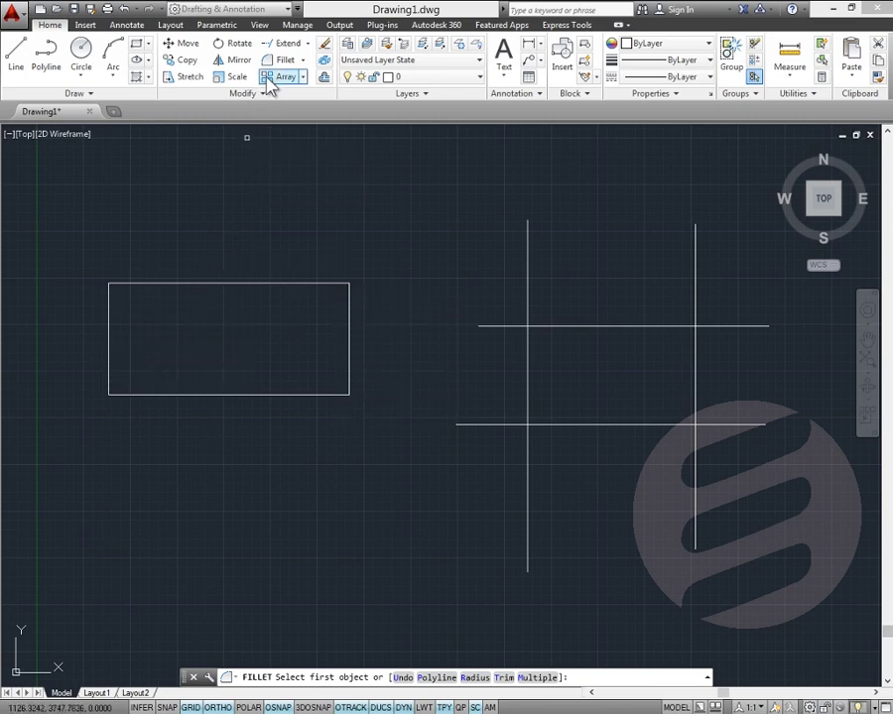
click(140, 285)
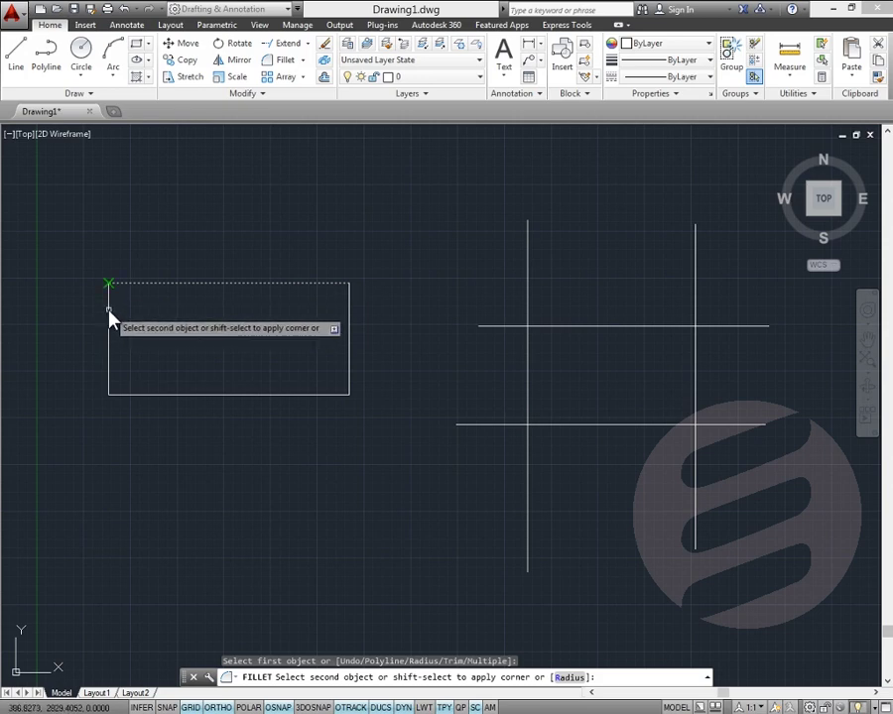
click(110, 316)
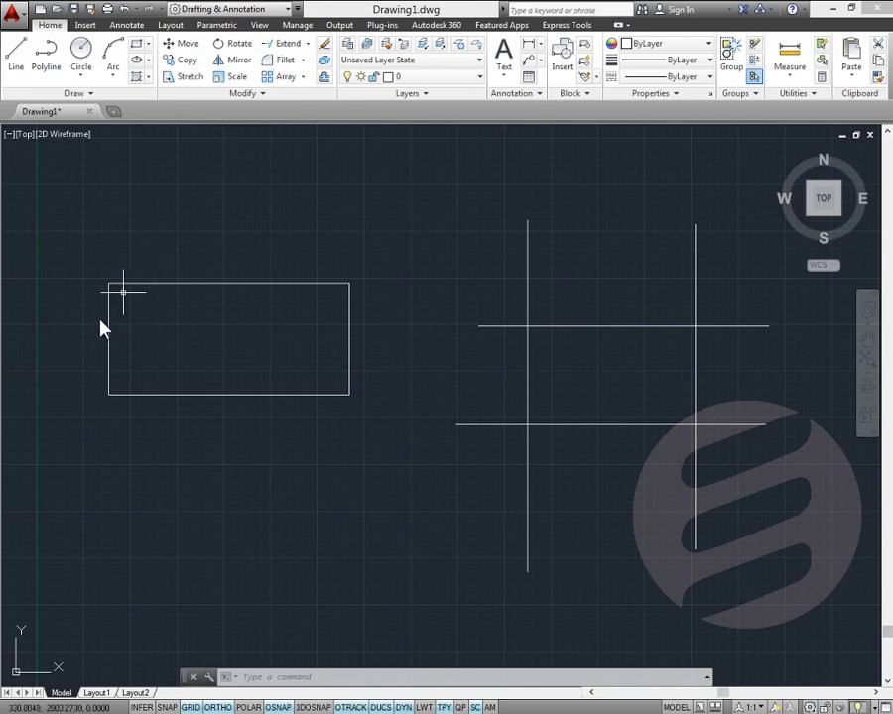
Fillet the rectangle's top-left corner with radius 200 between its top and left edges.
click(283, 68)
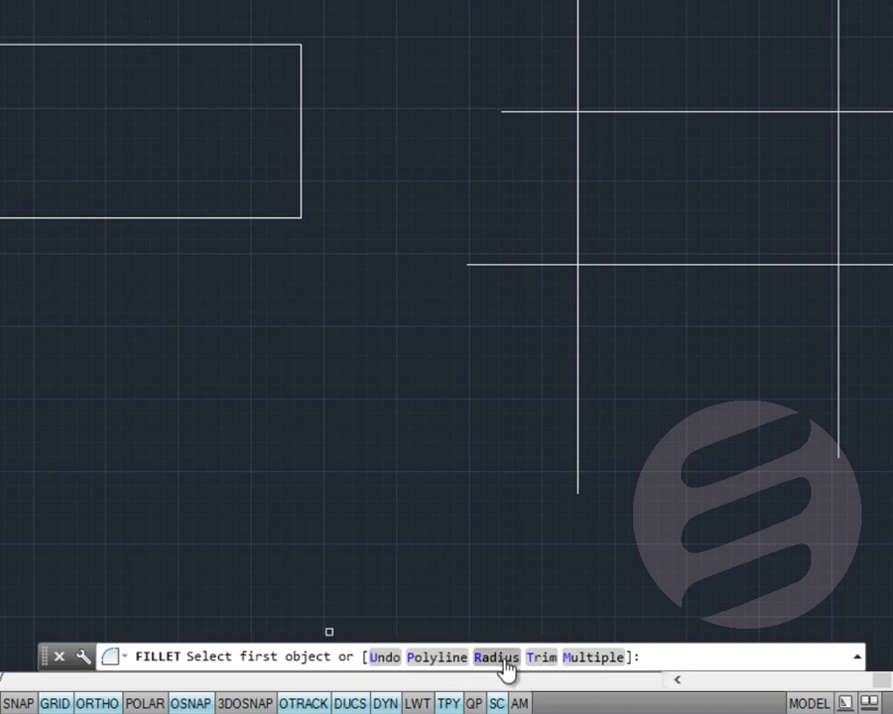
click(498, 658)
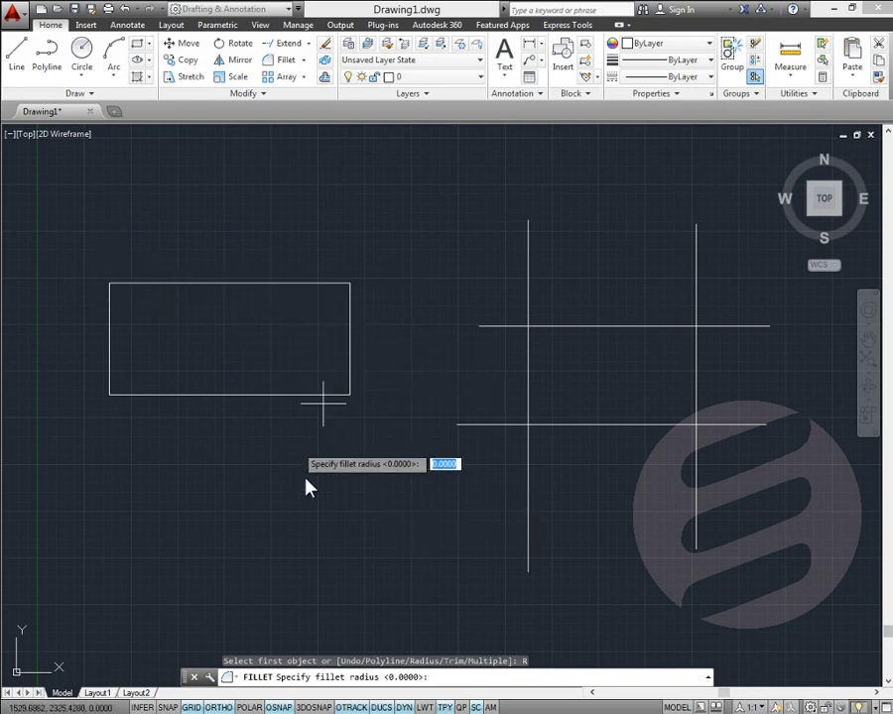
text(2)
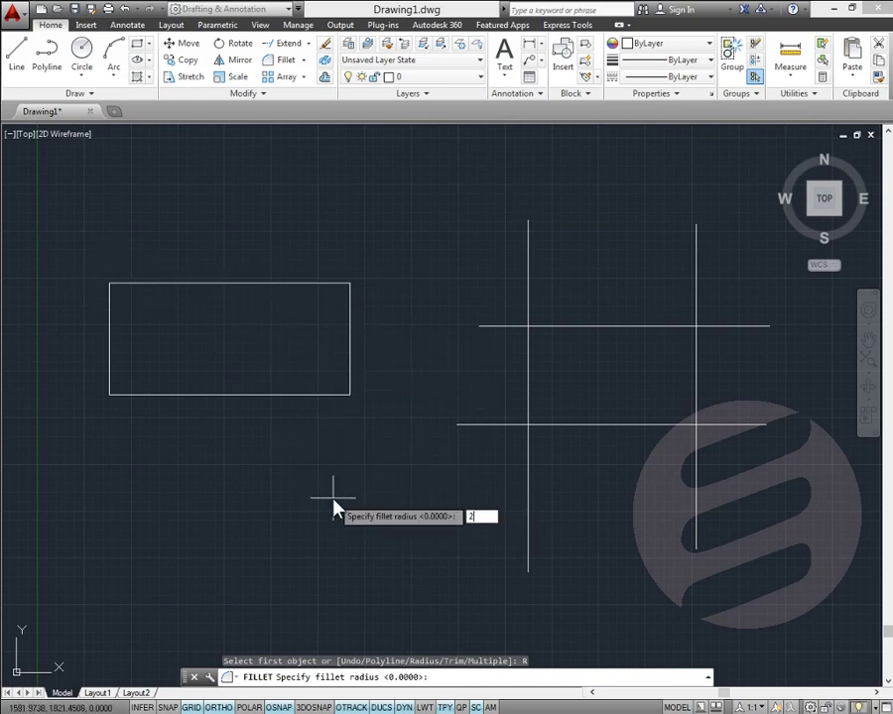
text(00)
key(Return)
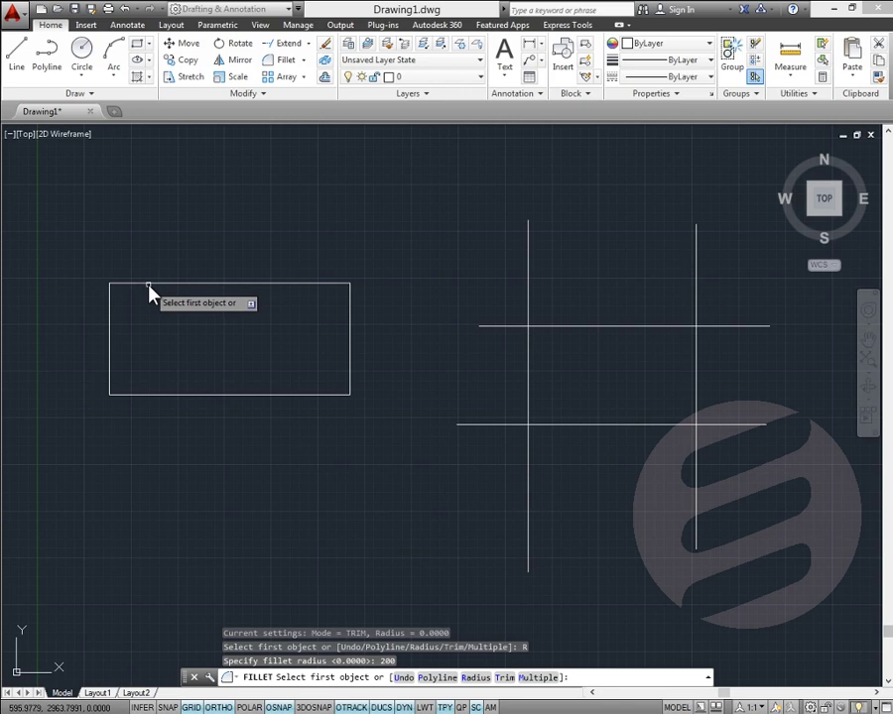
click(149, 287)
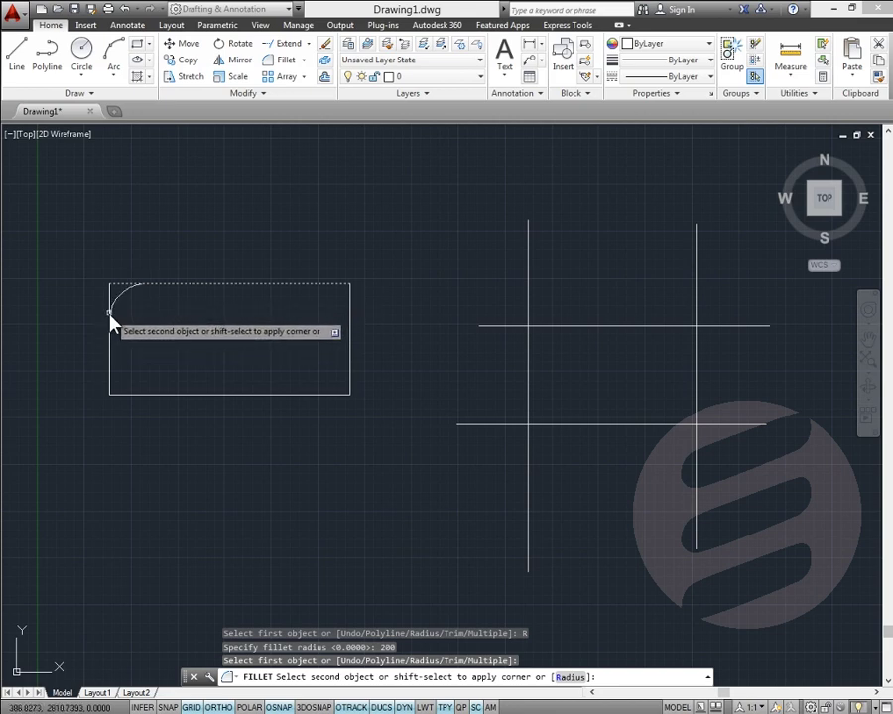
click(110, 319)
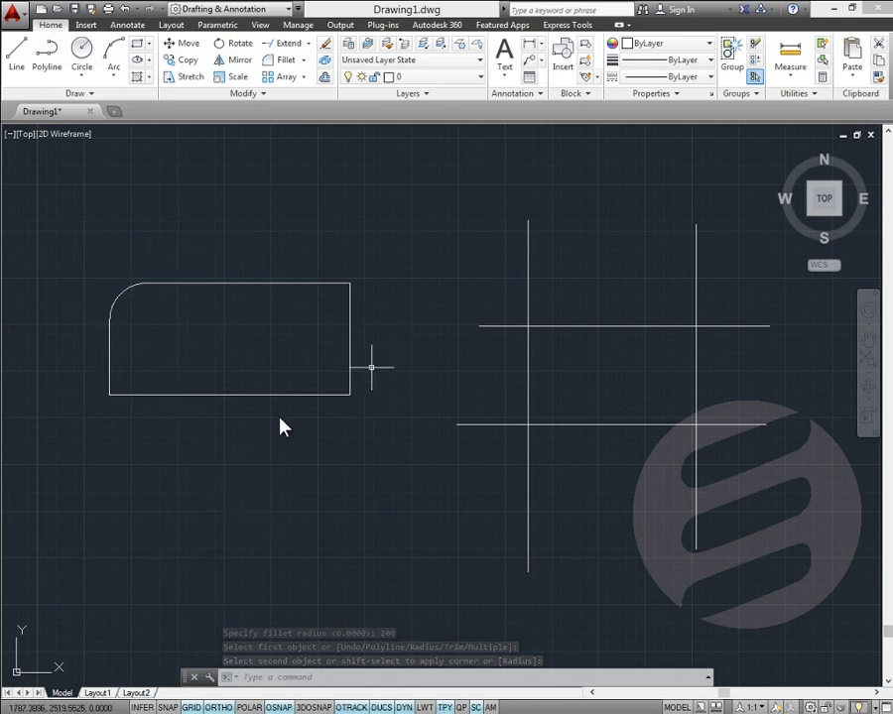
Fillet the top-right, bottom-right and bottom-left corners at radius 200 using the Multiple option.
click(286, 62)
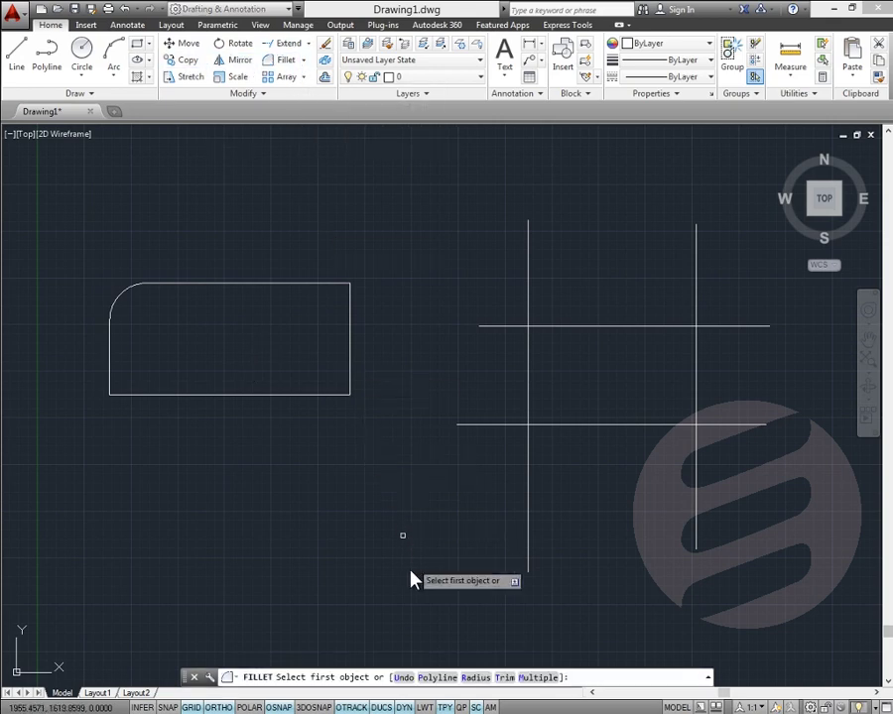
click(474, 677)
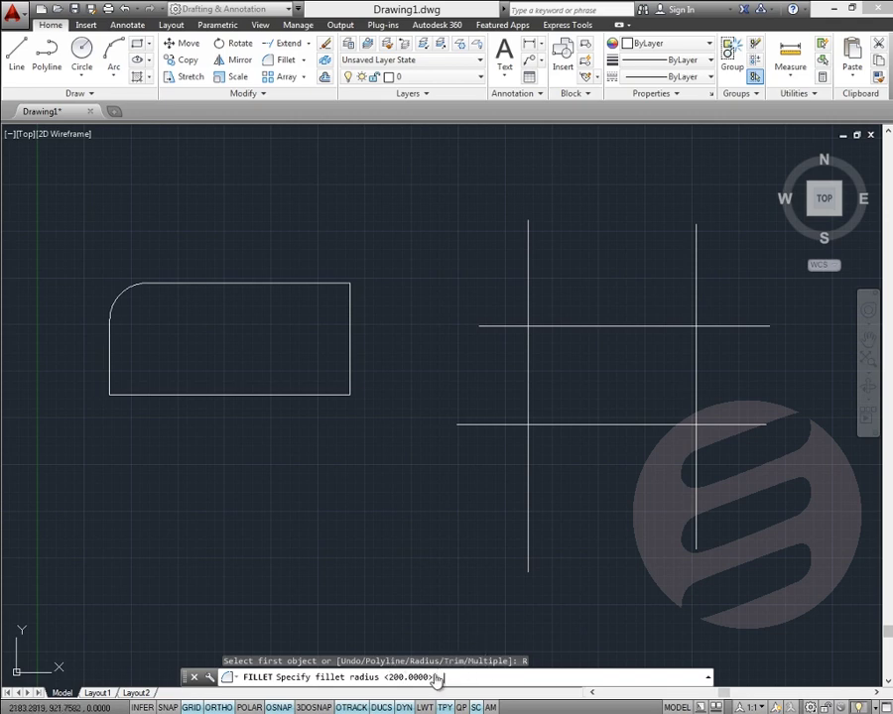
key(Return)
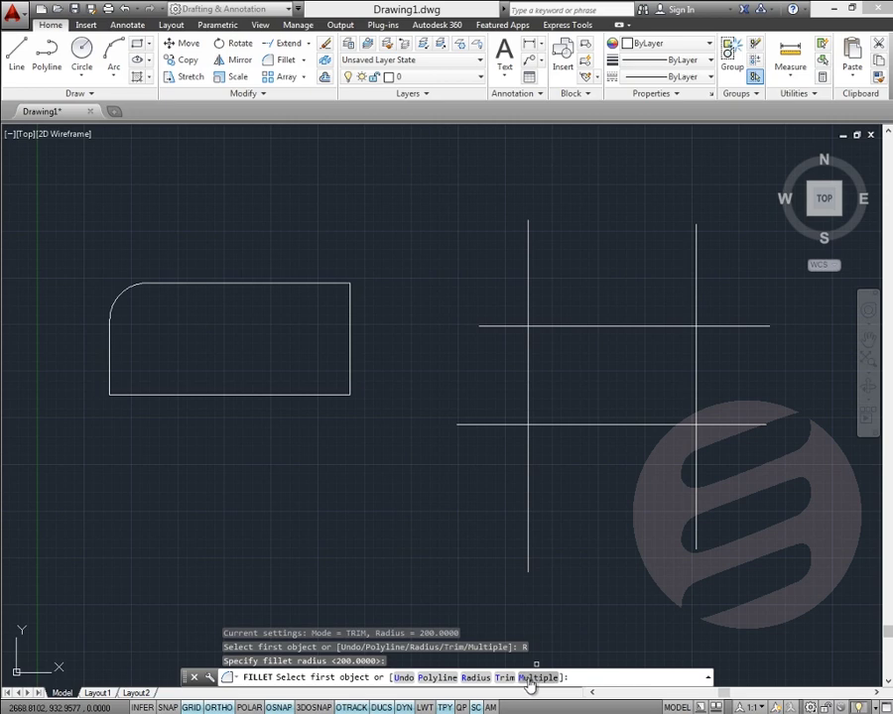
click(533, 678)
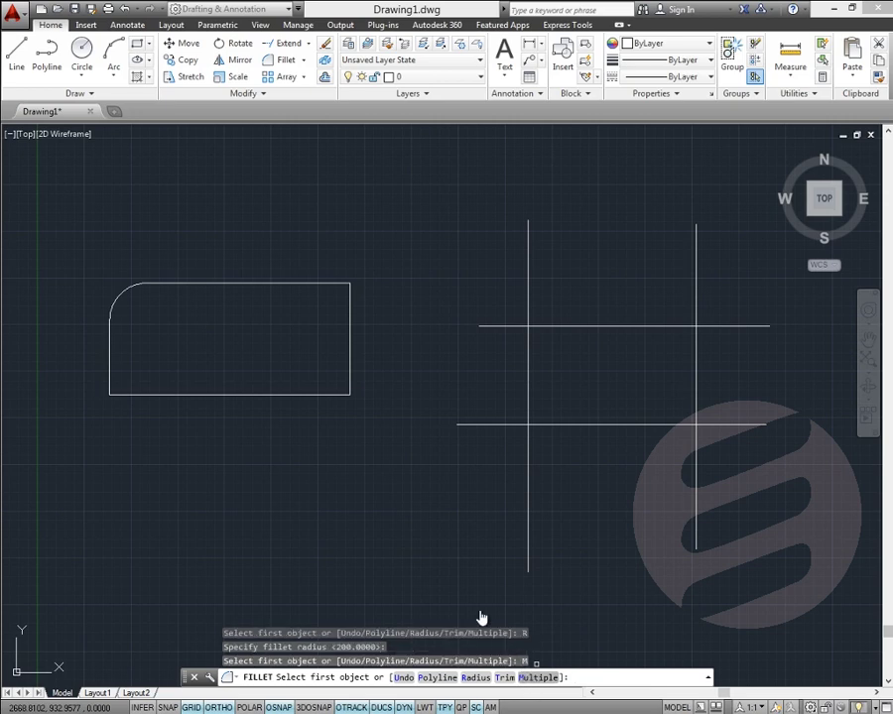
click(331, 288)
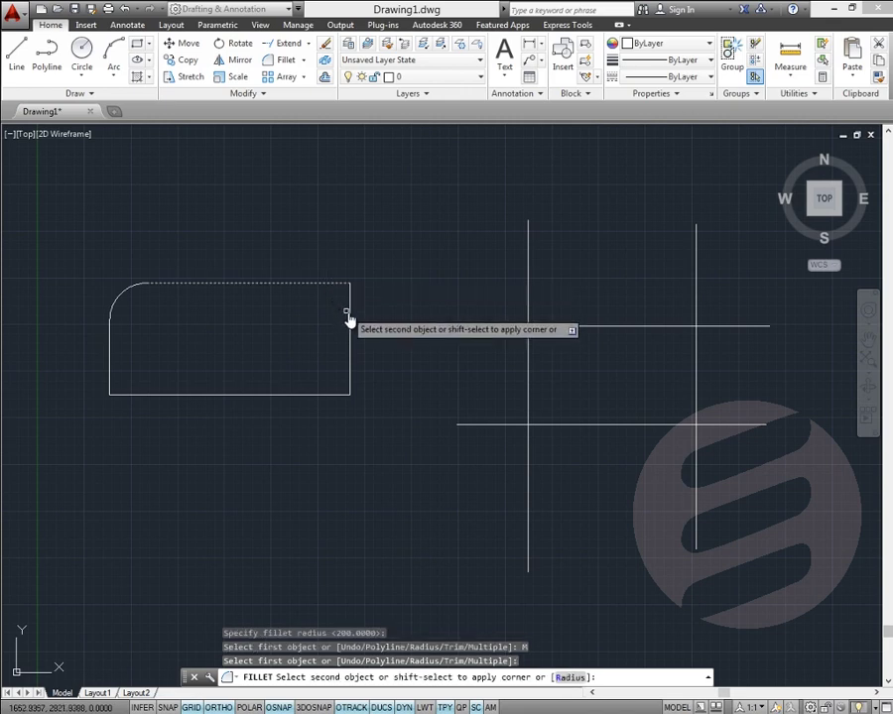
click(349, 315)
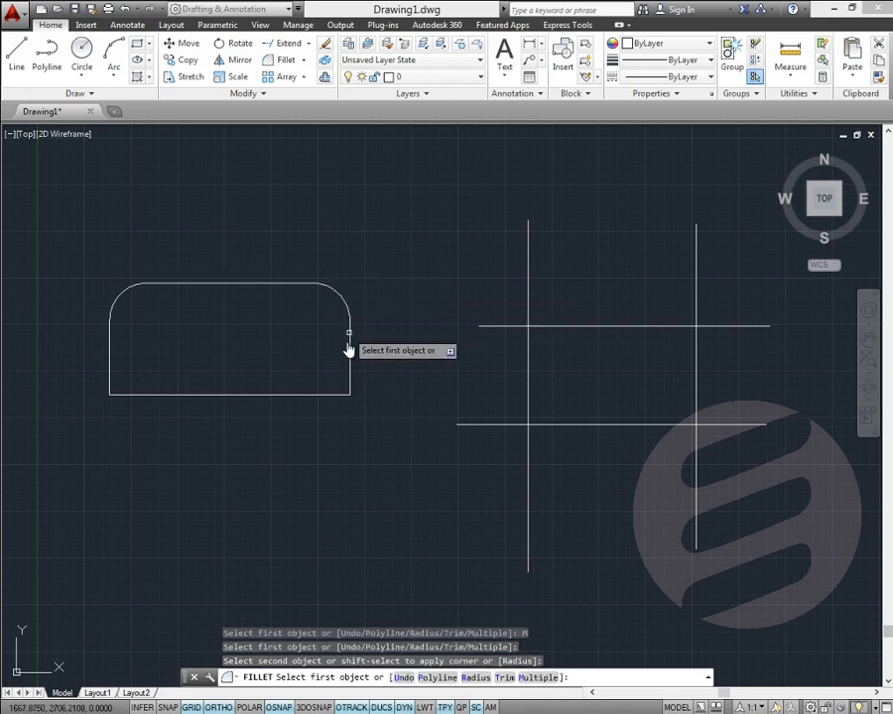
click(349, 384)
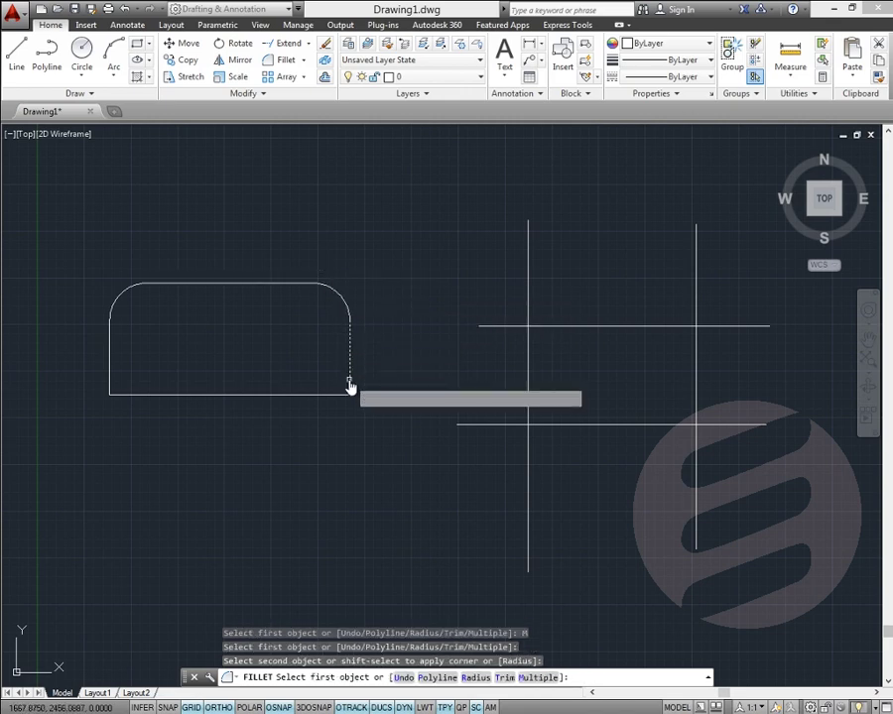
click(330, 402)
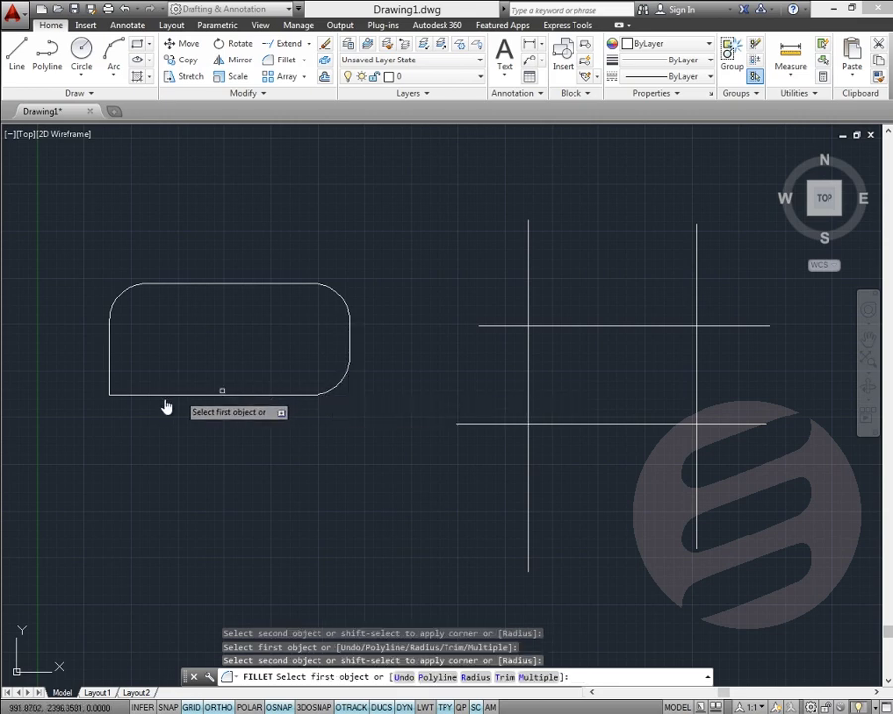
click(124, 395)
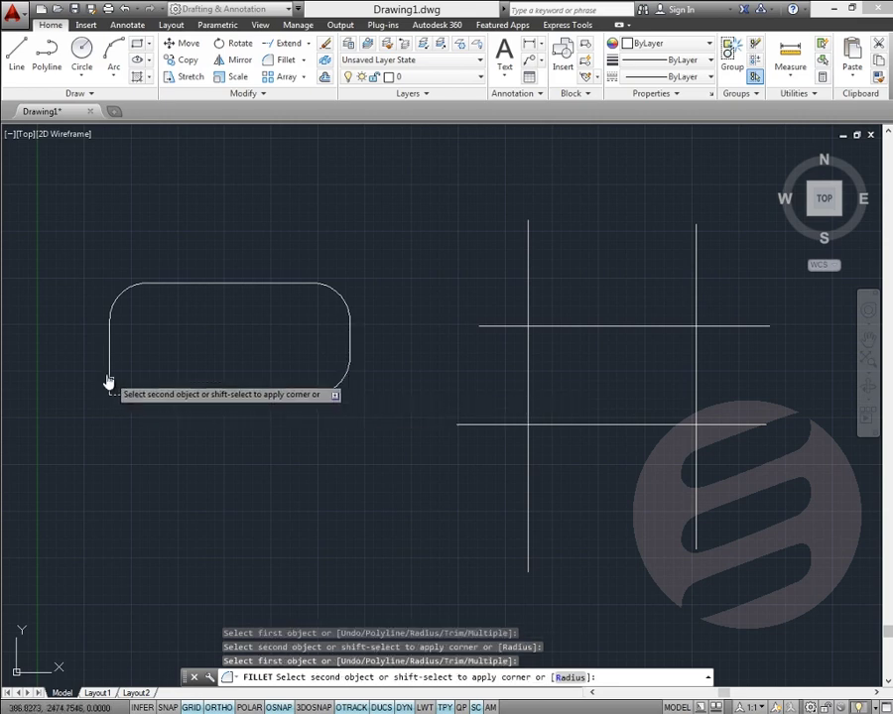
click(111, 383)
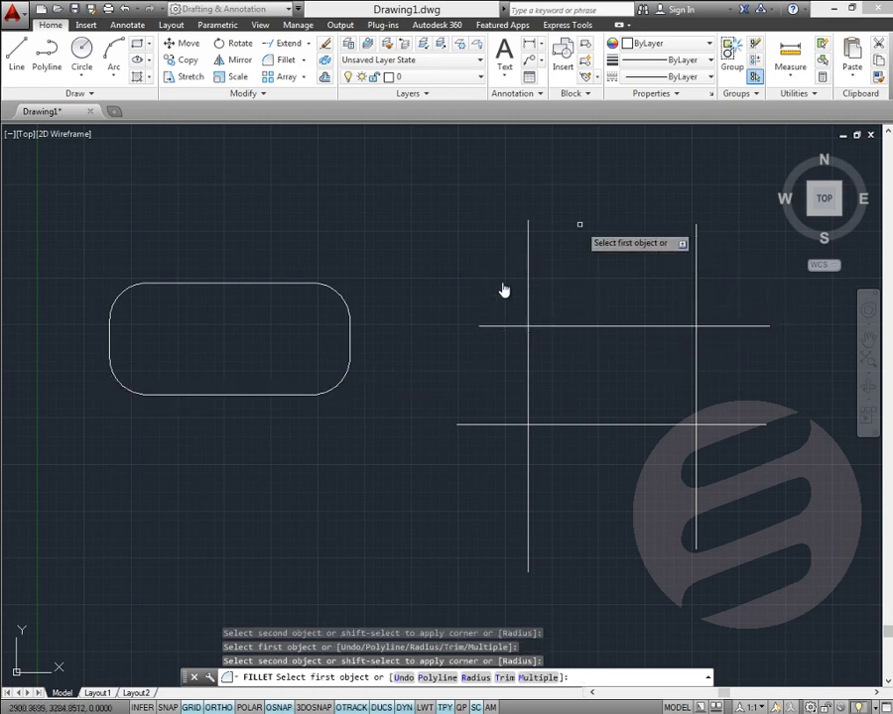
Fillet the upper horizontal crossing line with the left and right vertical lines.
click(549, 326)
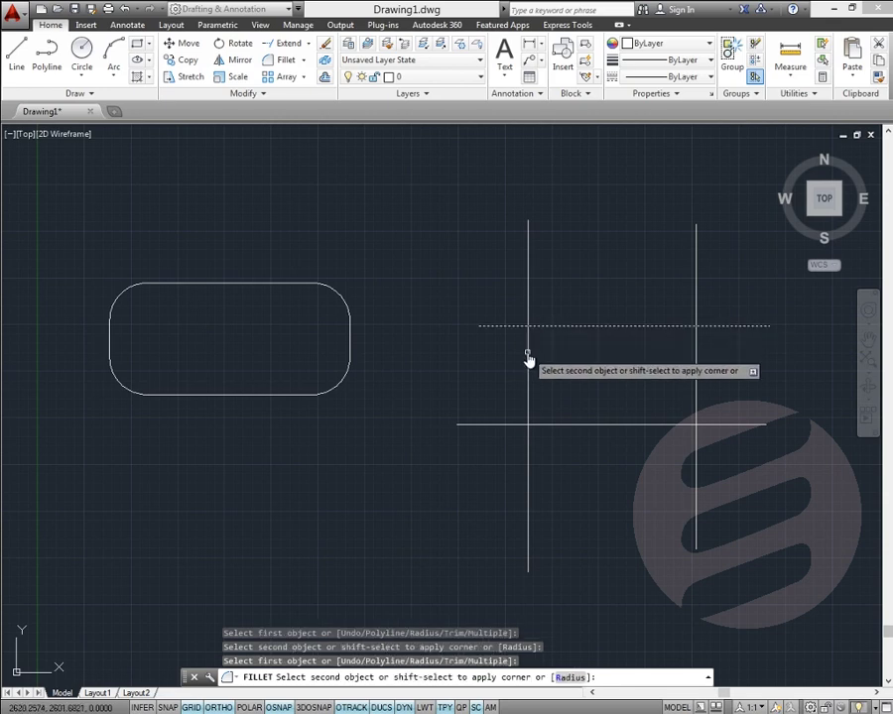
click(528, 357)
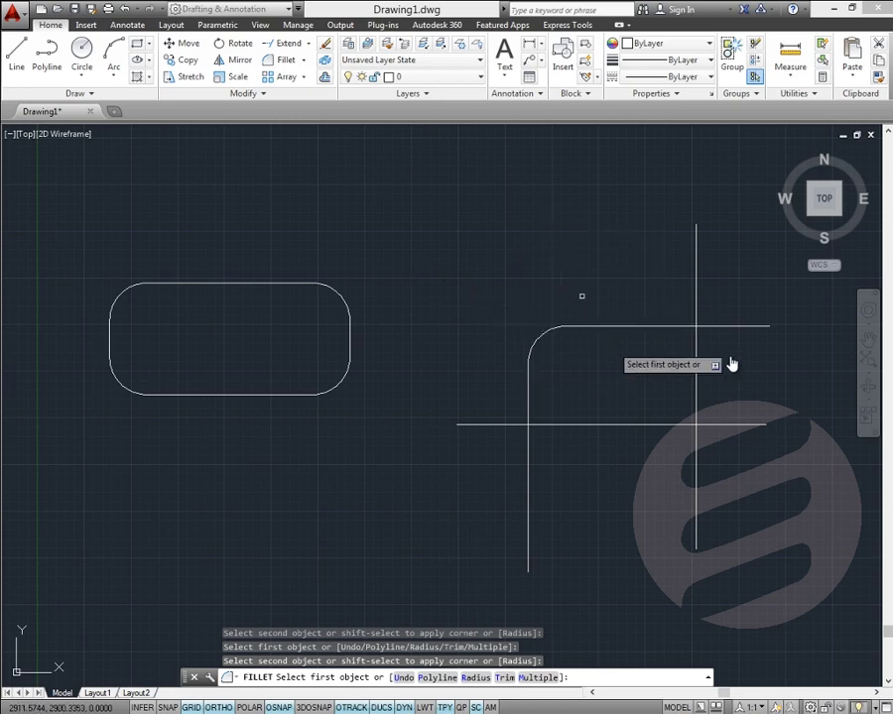
click(682, 326)
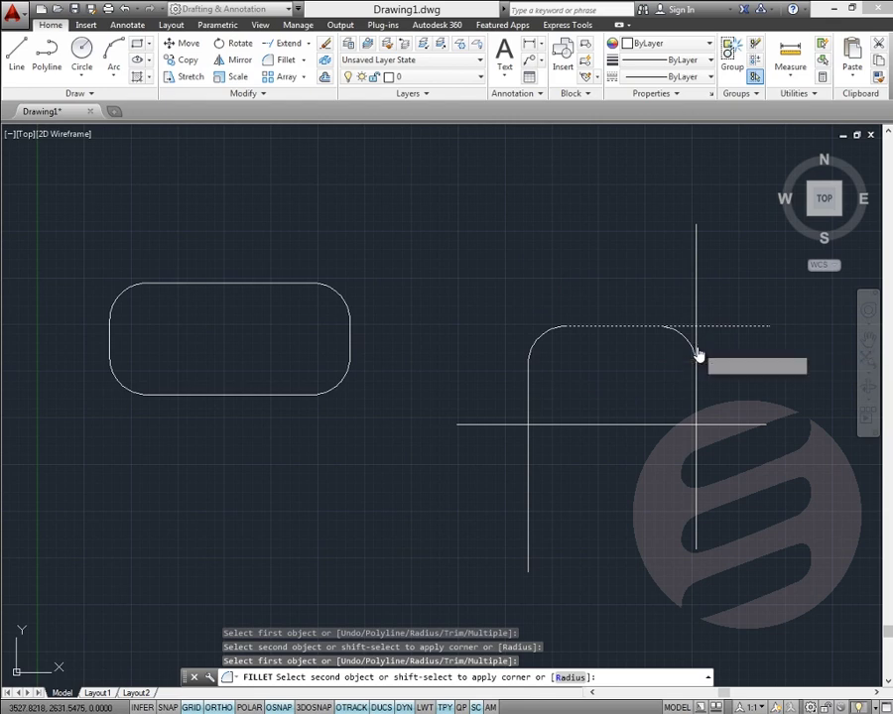
click(697, 353)
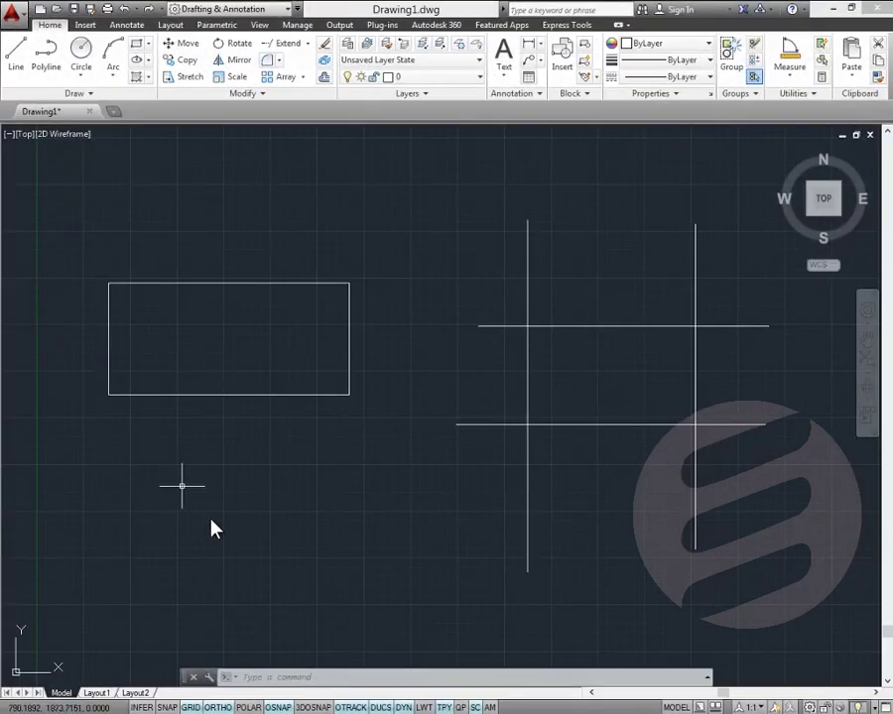
Chamfer the corner between the top and left edges with length 200 at 45°.
click(278, 61)
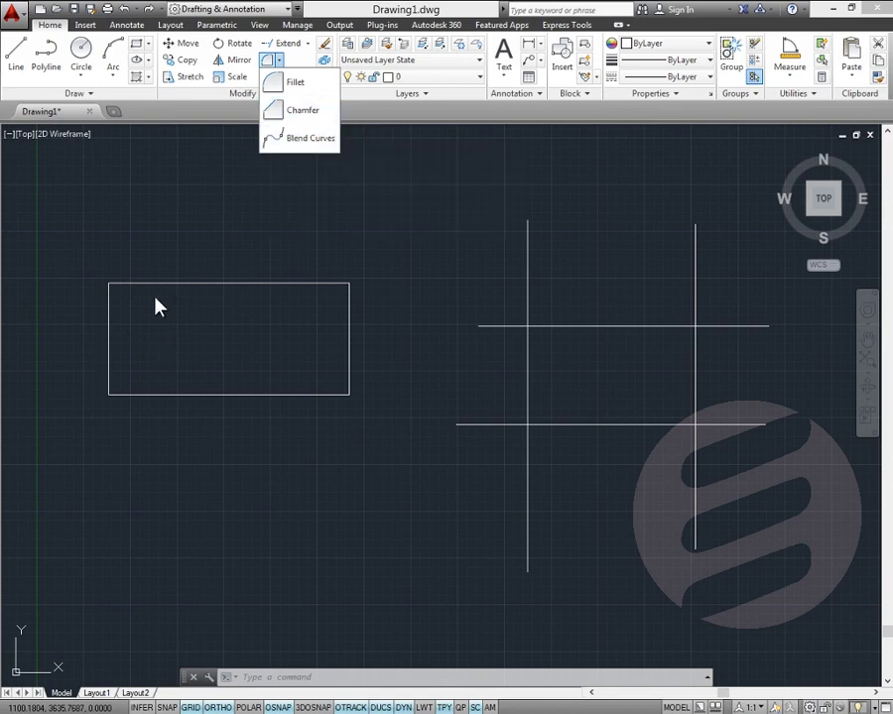
click(301, 112)
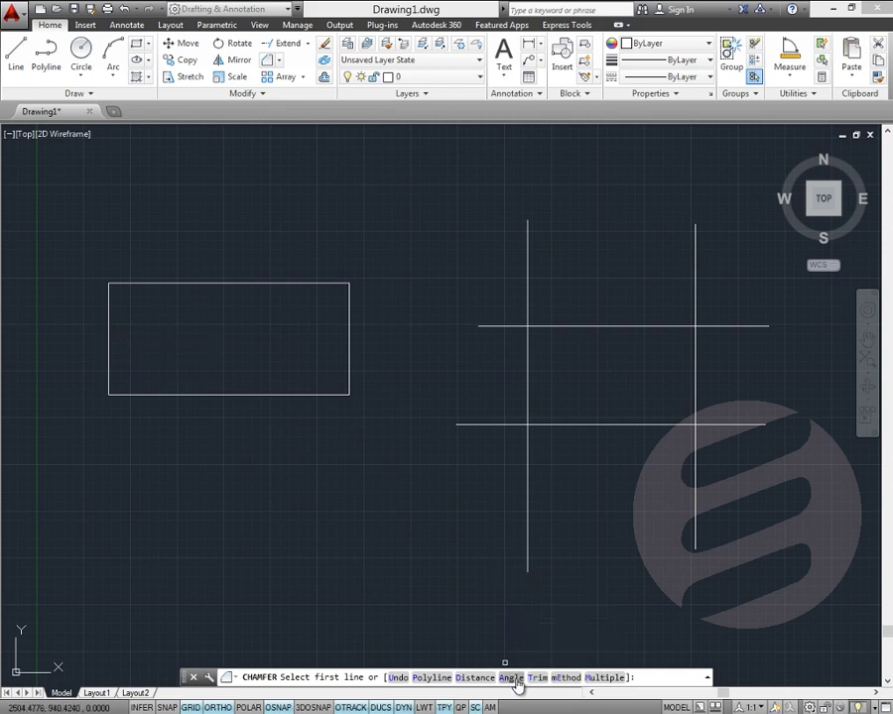
click(518, 679)
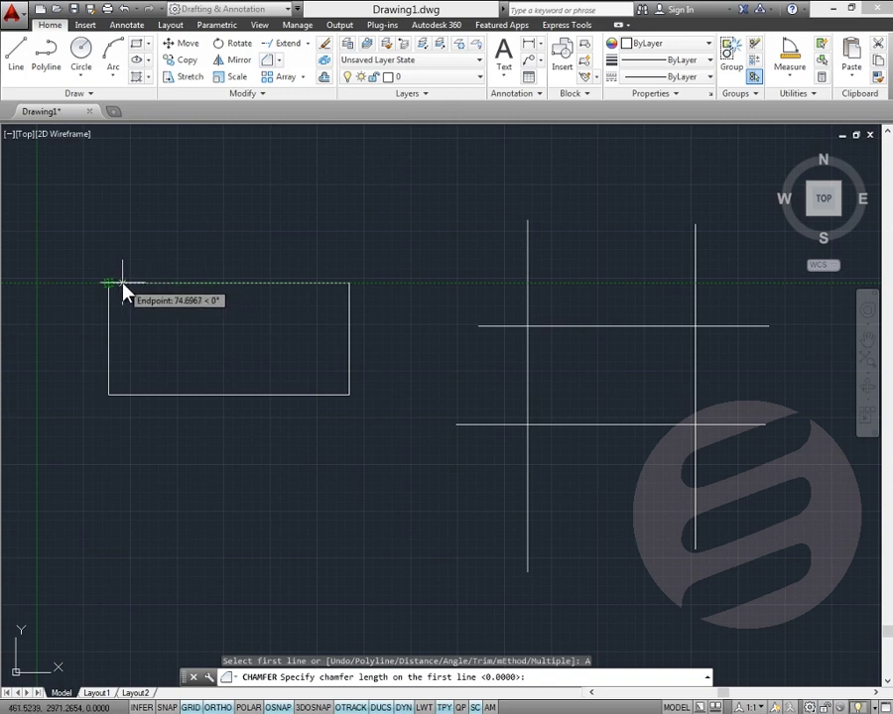
text(200)
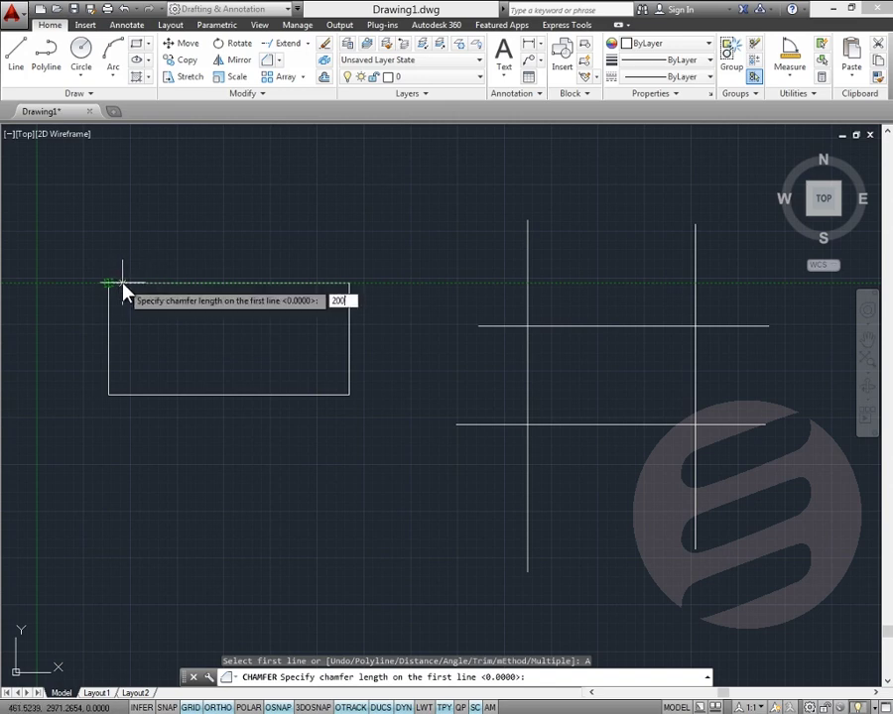
key(Return)
text(45)
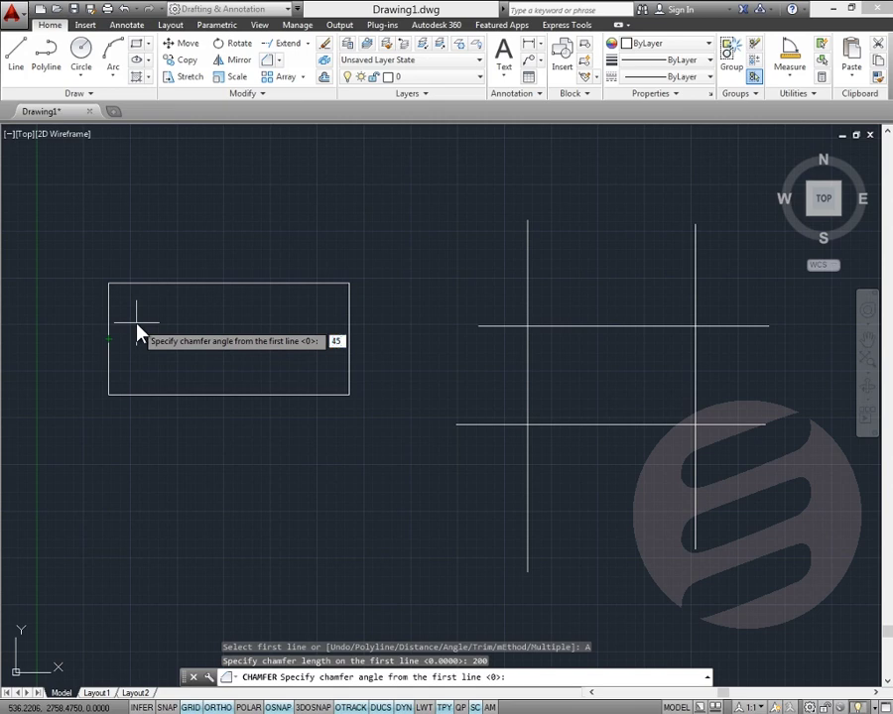
key(Return)
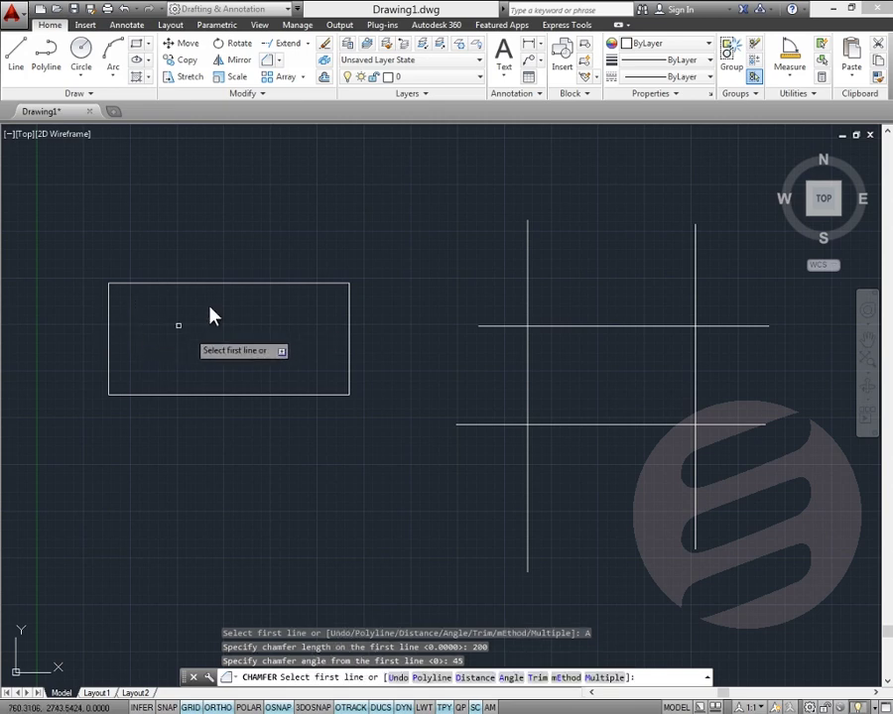
click(137, 285)
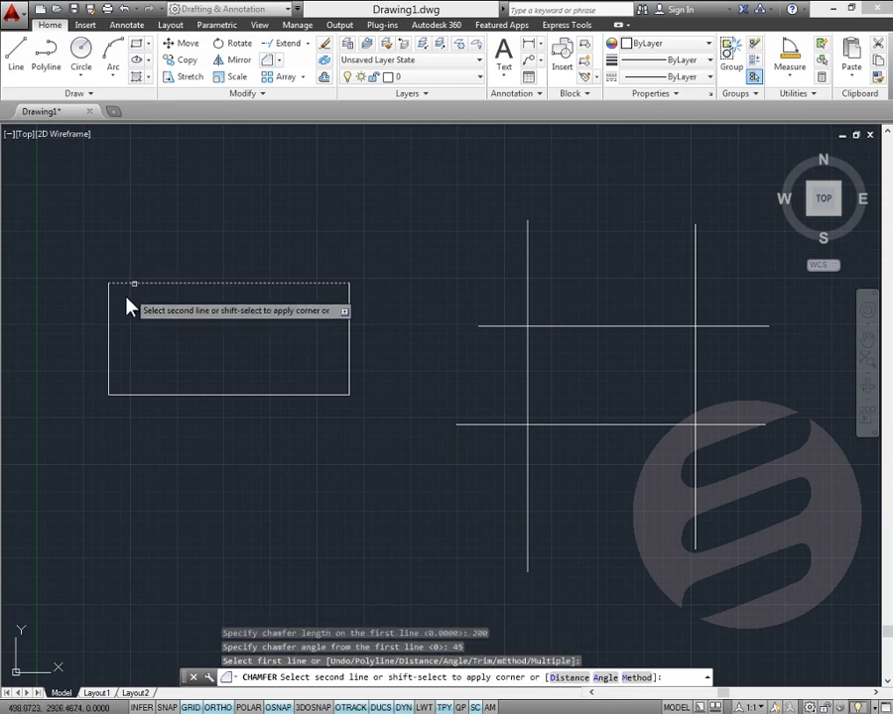
click(110, 316)
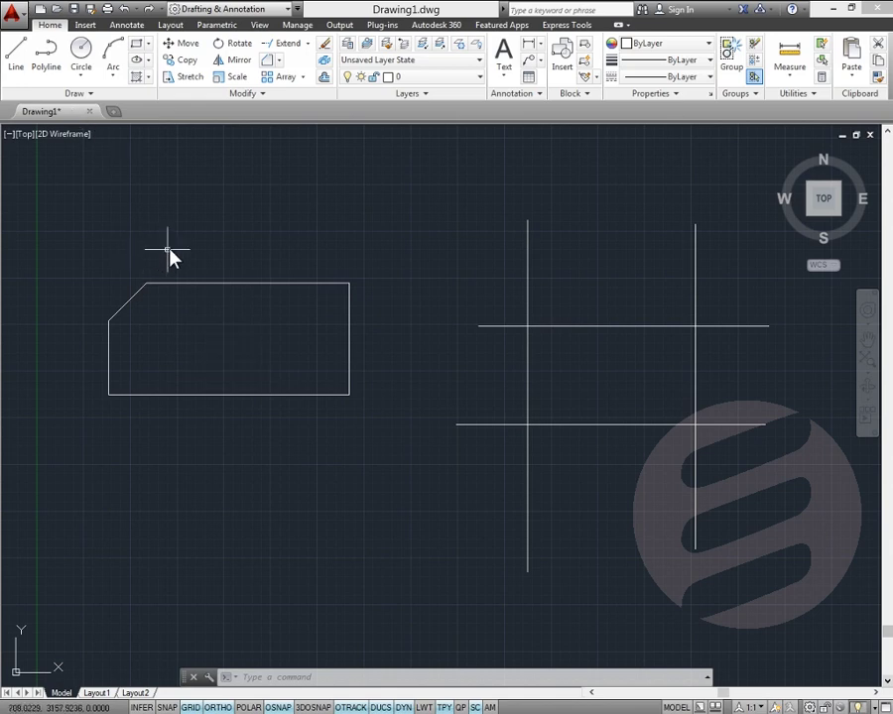
Draw a vertical line down past the rectangle's left side and a horizontal line above it, past the chamfer.
click(15, 59)
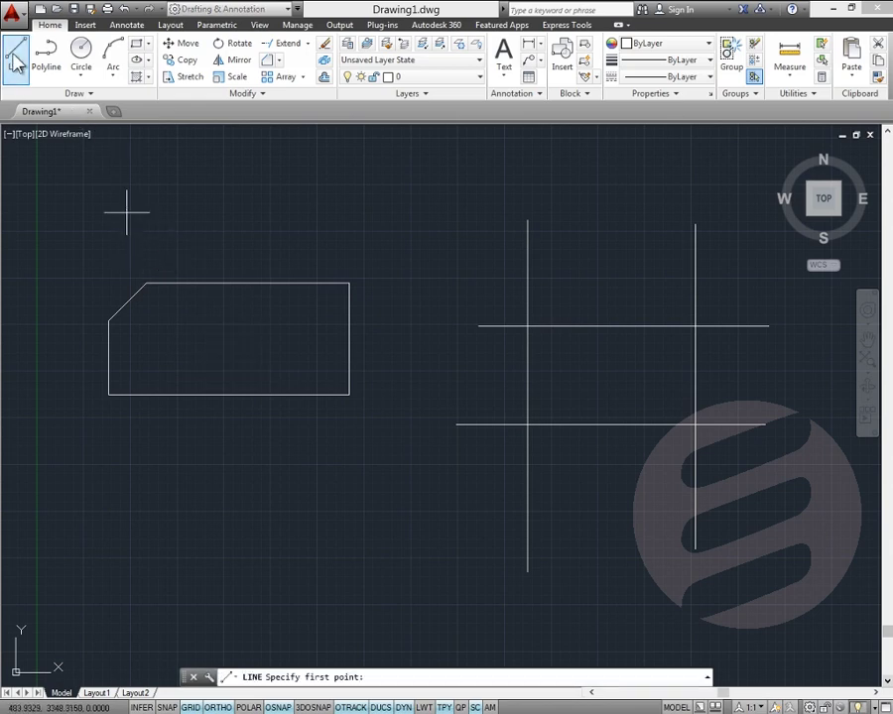
click(67, 206)
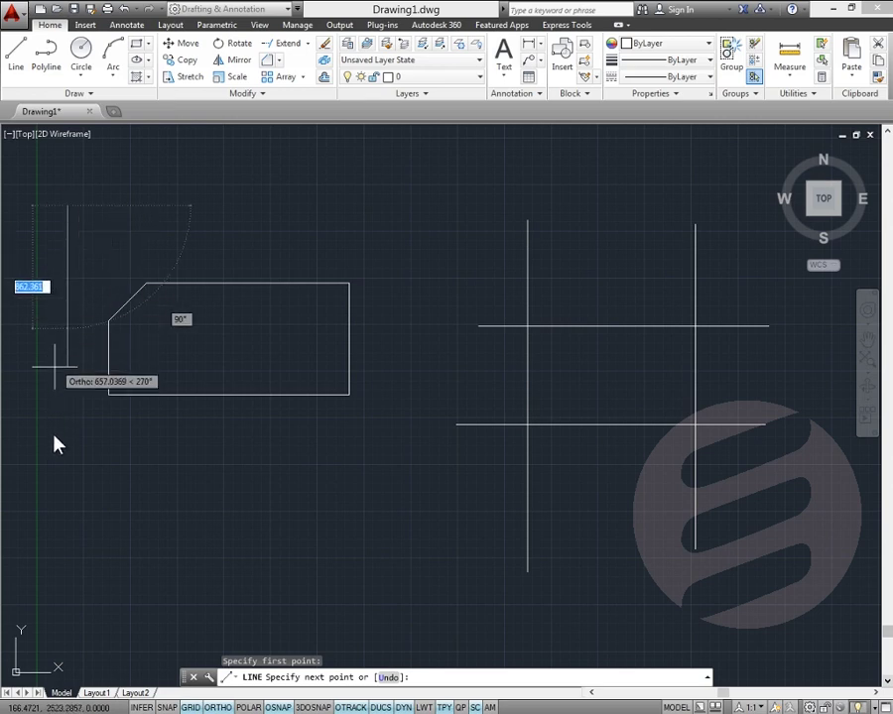
click(53, 474)
key(Return)
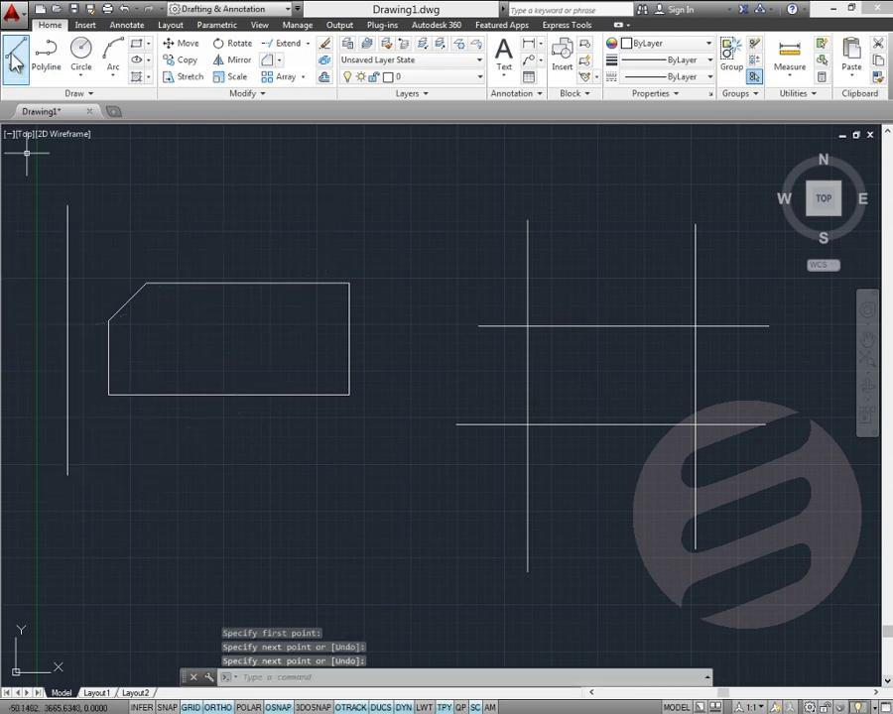
click(15, 59)
click(40, 240)
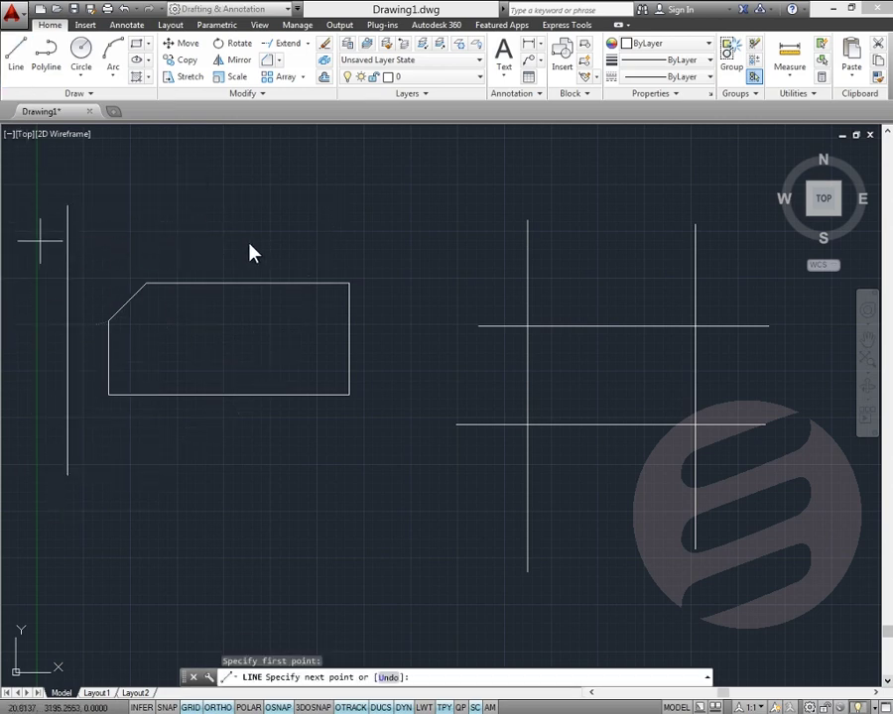
click(388, 253)
key(Return)
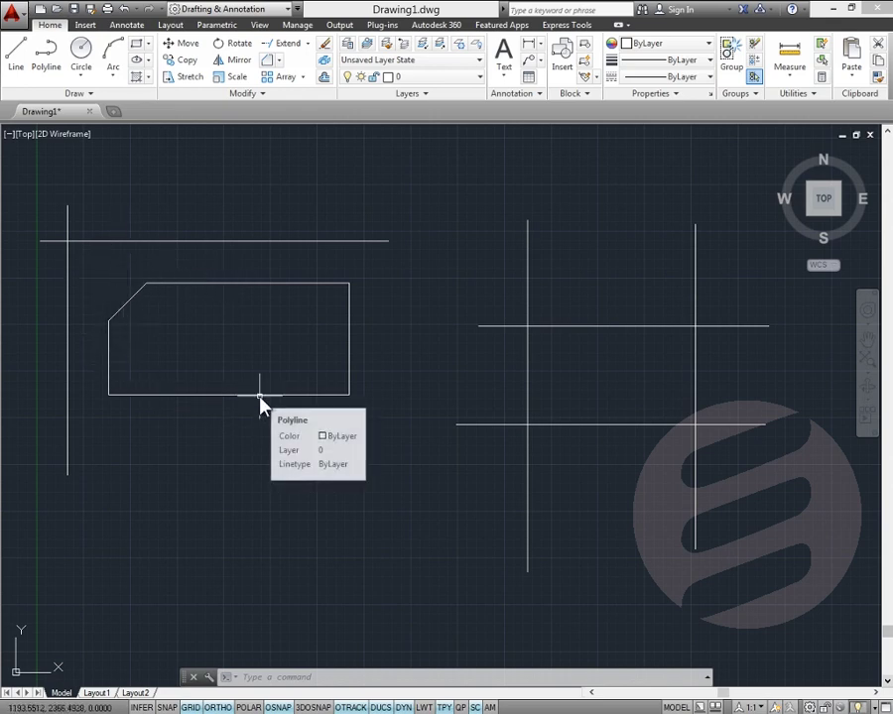
Explode the rectangle into separate lines with X (EXPLODE).
text(x)
key(Return)
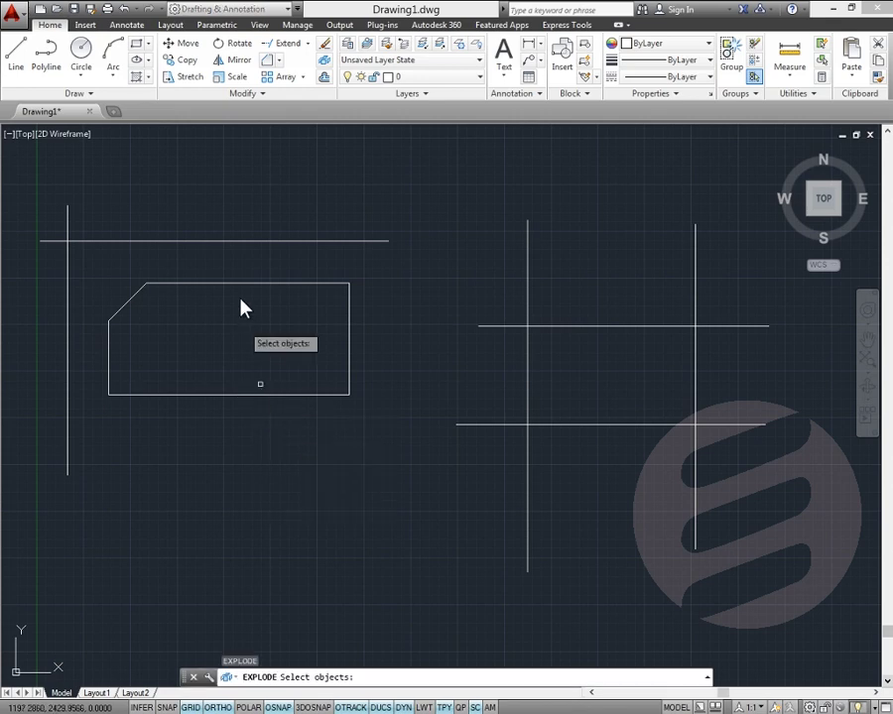
click(235, 285)
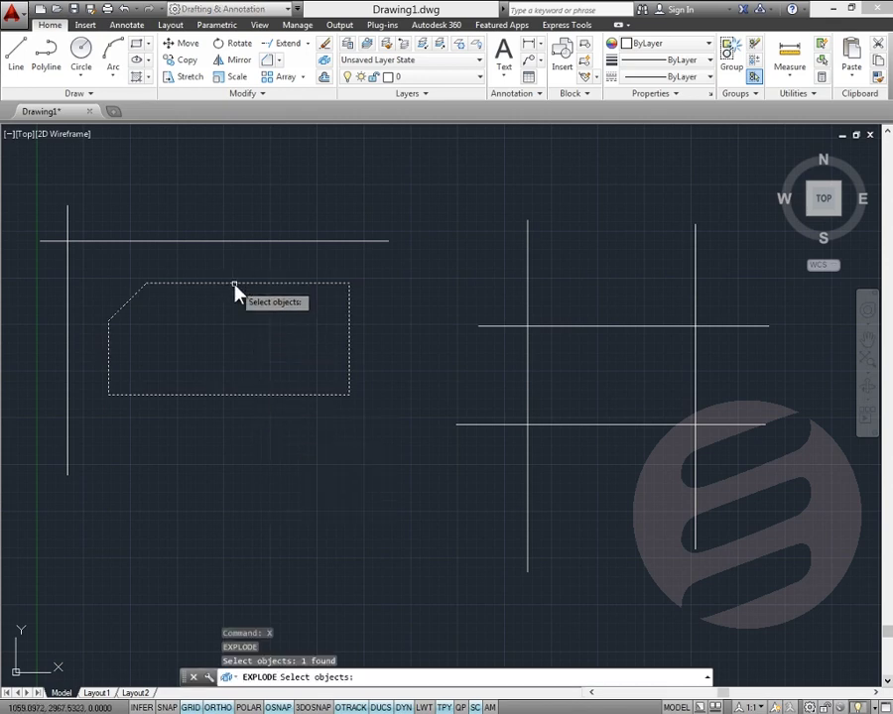
key(Return)
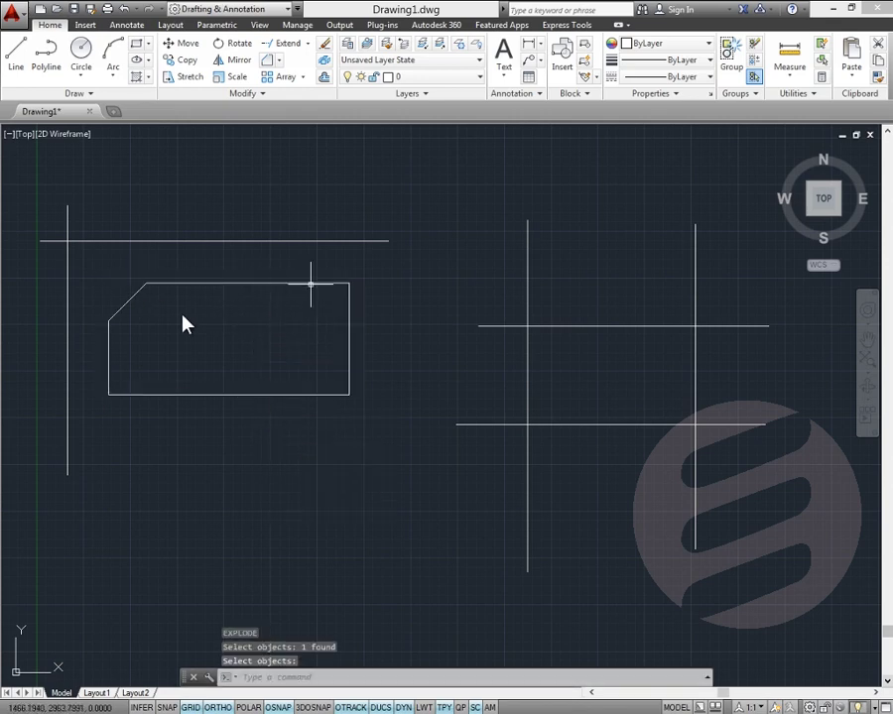
Extend the top edge left to the vertical line and the left edge up to the horizontal line.
click(288, 44)
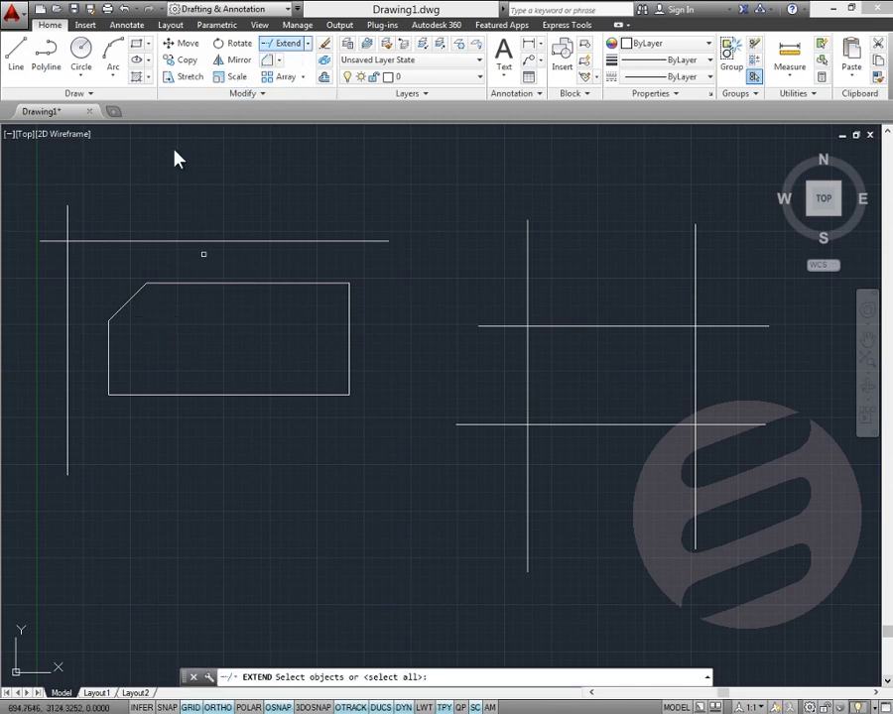
click(119, 241)
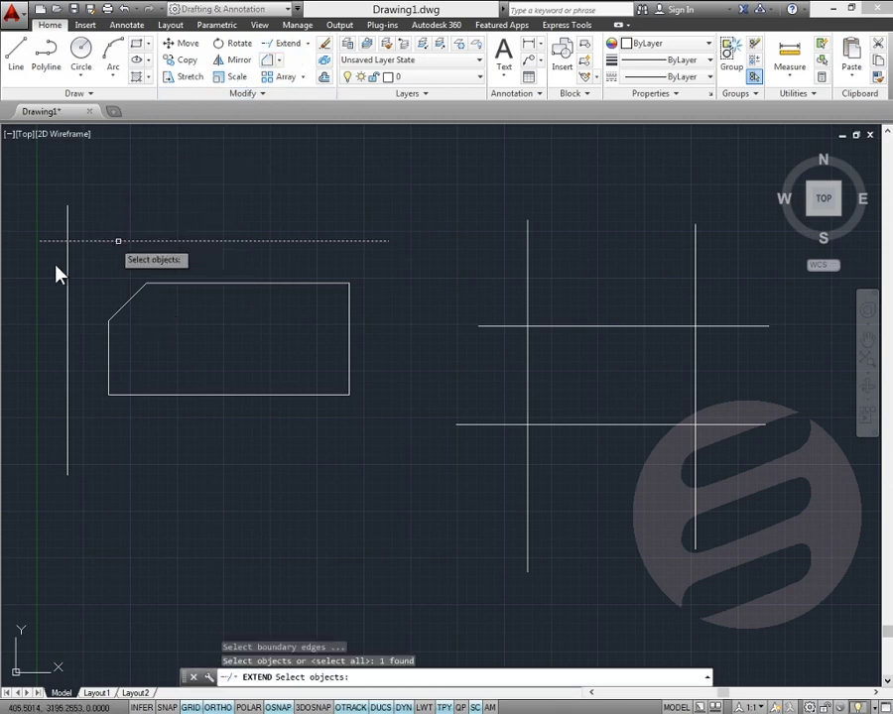
click(67, 278)
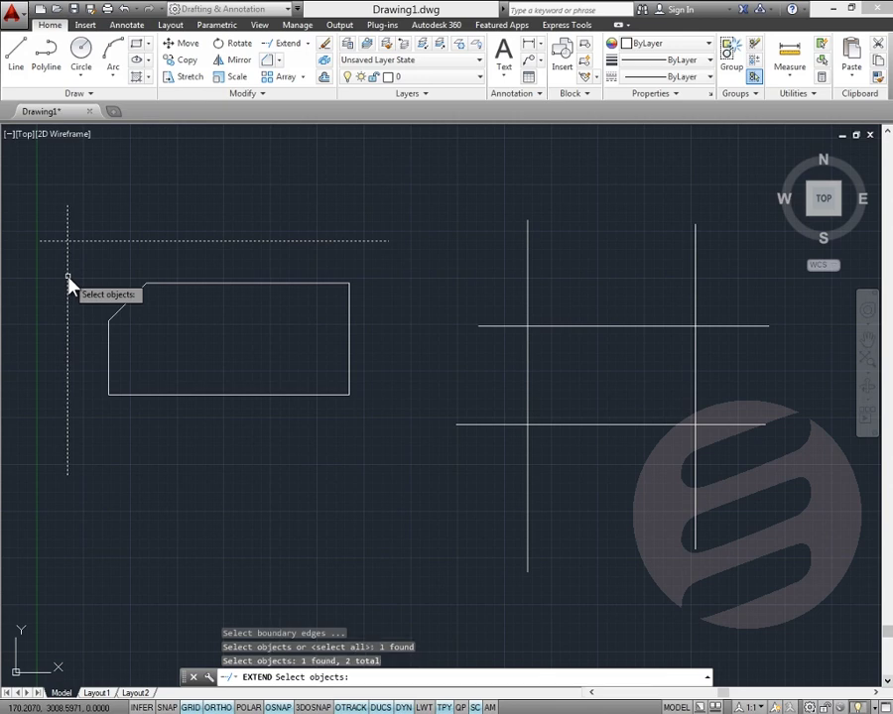
key(Return)
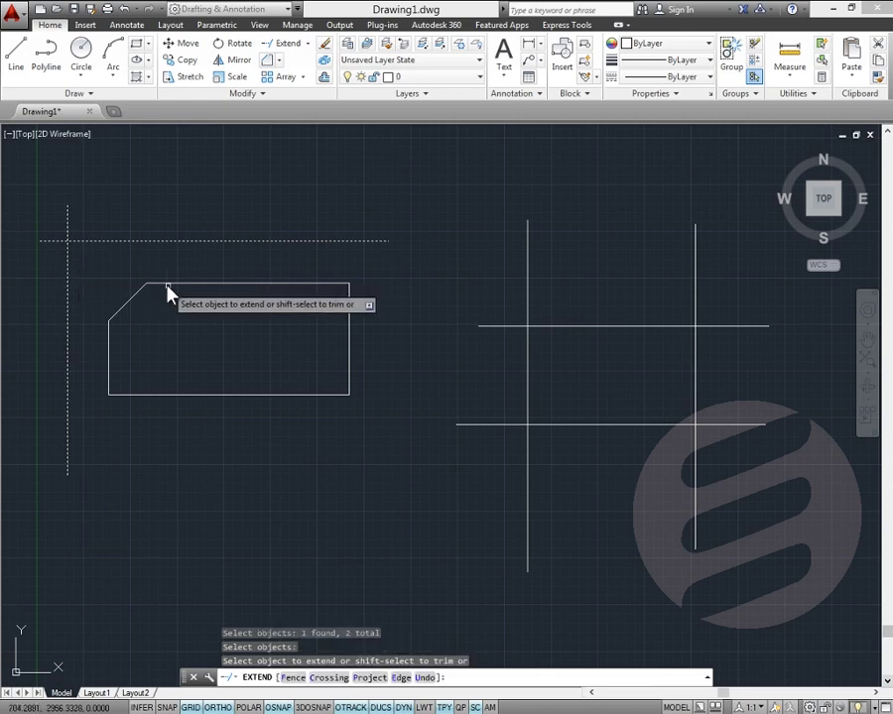
click(166, 285)
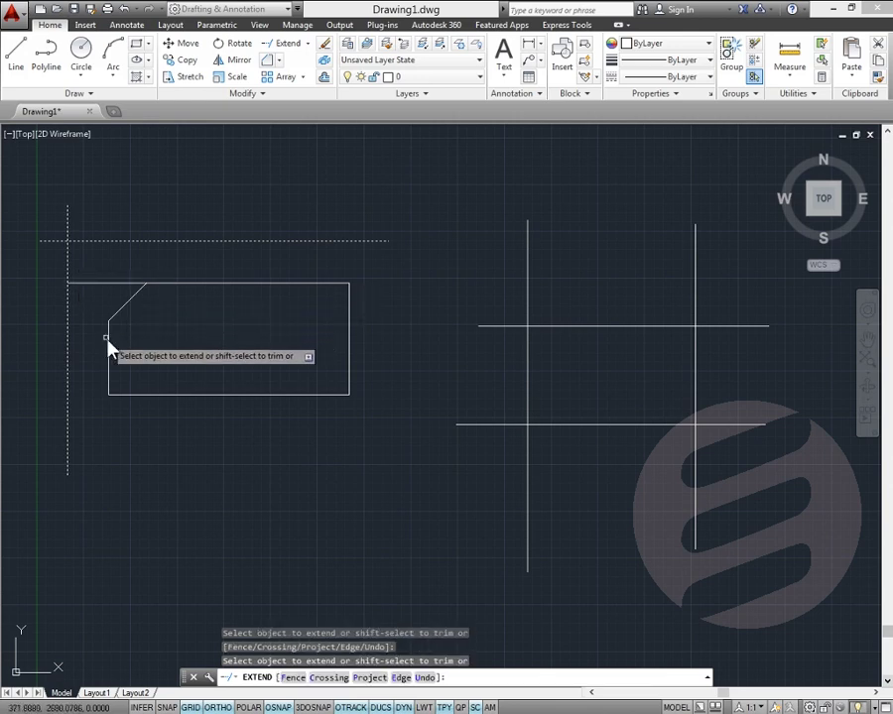
click(109, 343)
key(Return)
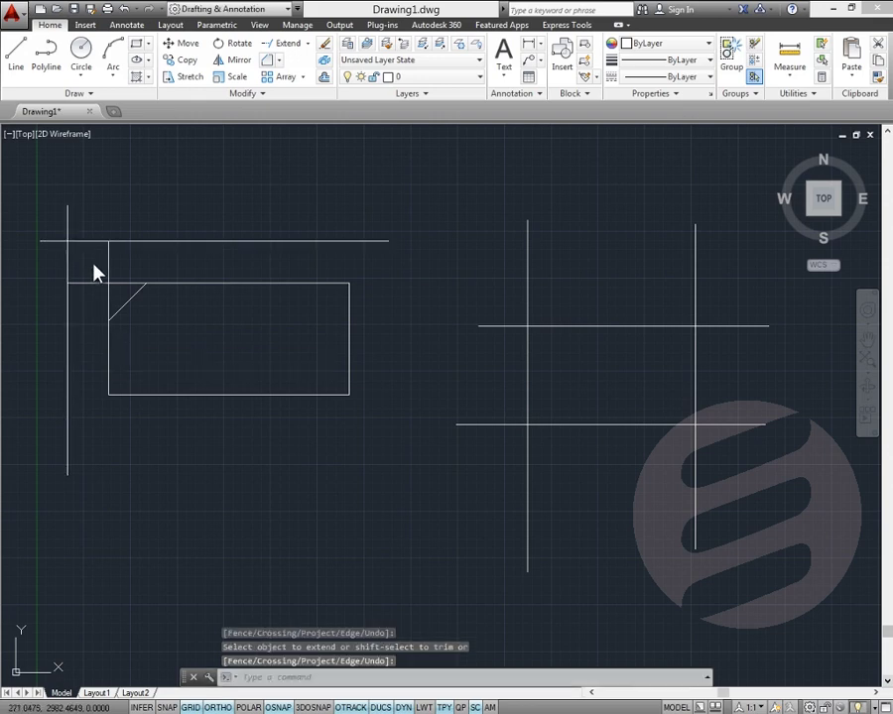
click(108, 289)
click(106, 282)
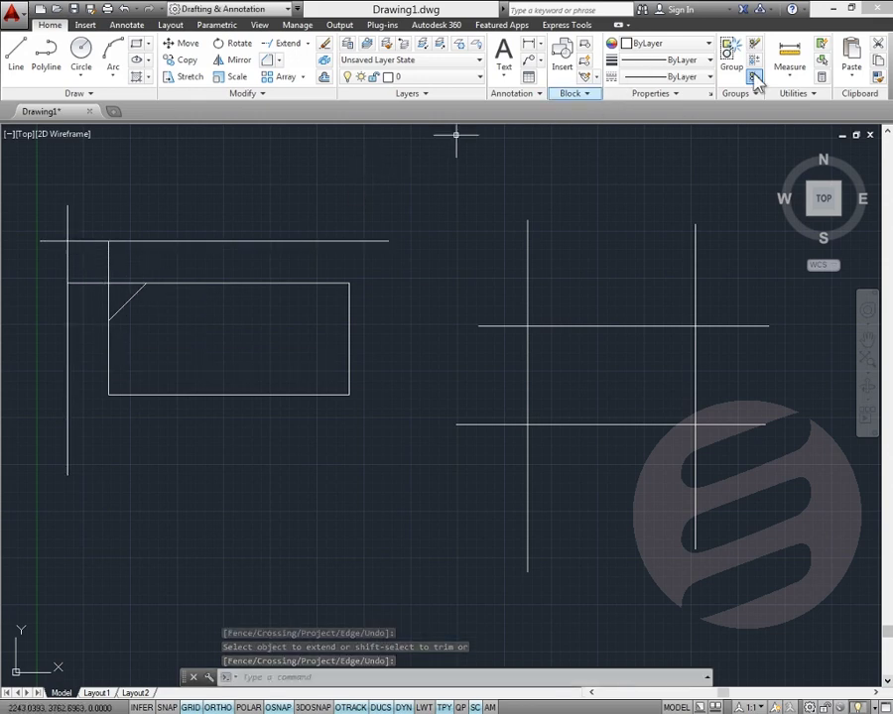
click(799, 79)
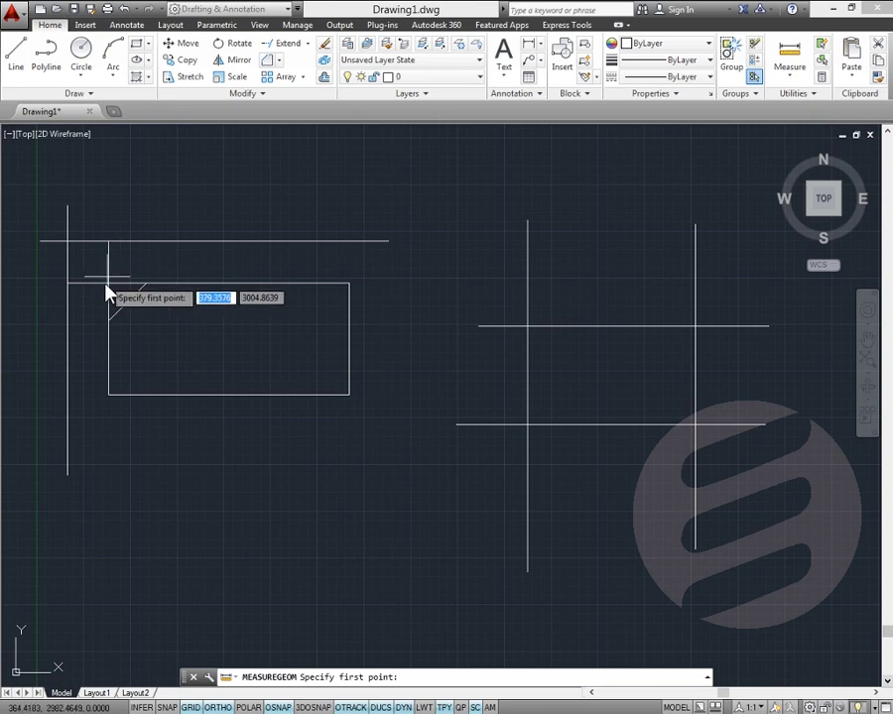
right_click(287, 706)
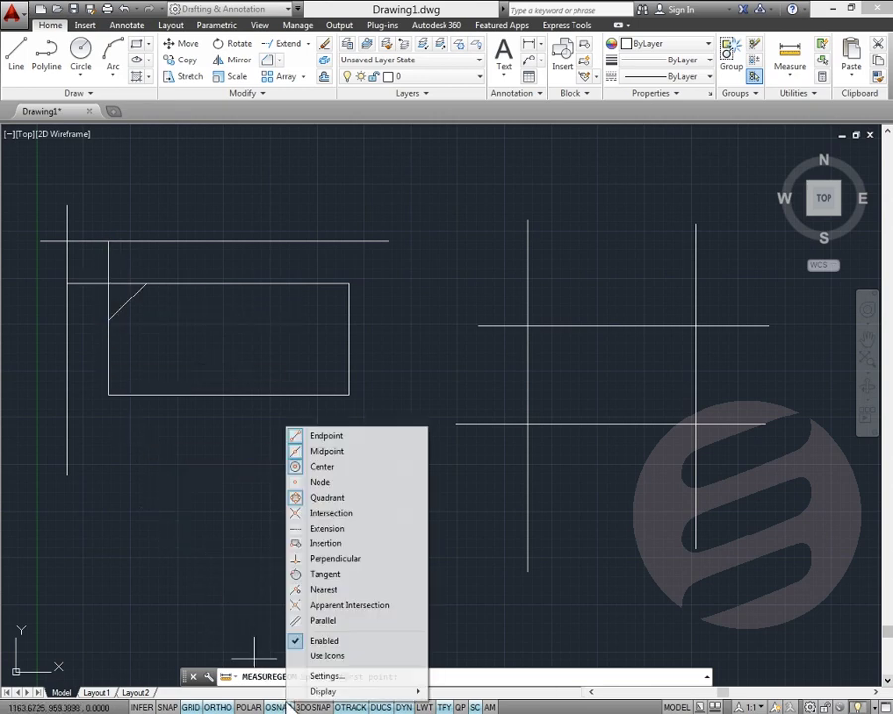
click(328, 528)
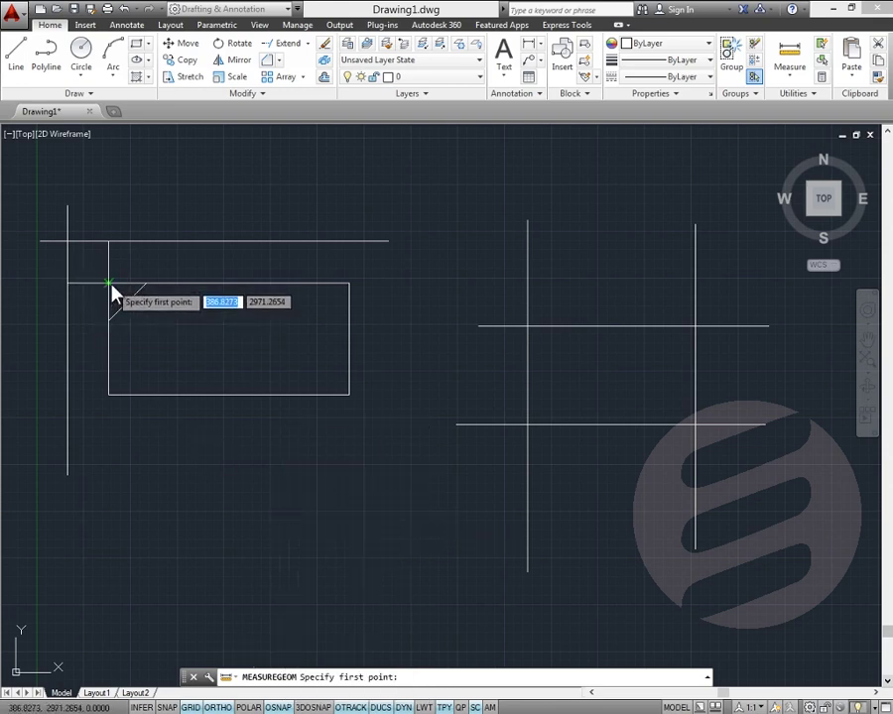
click(112, 288)
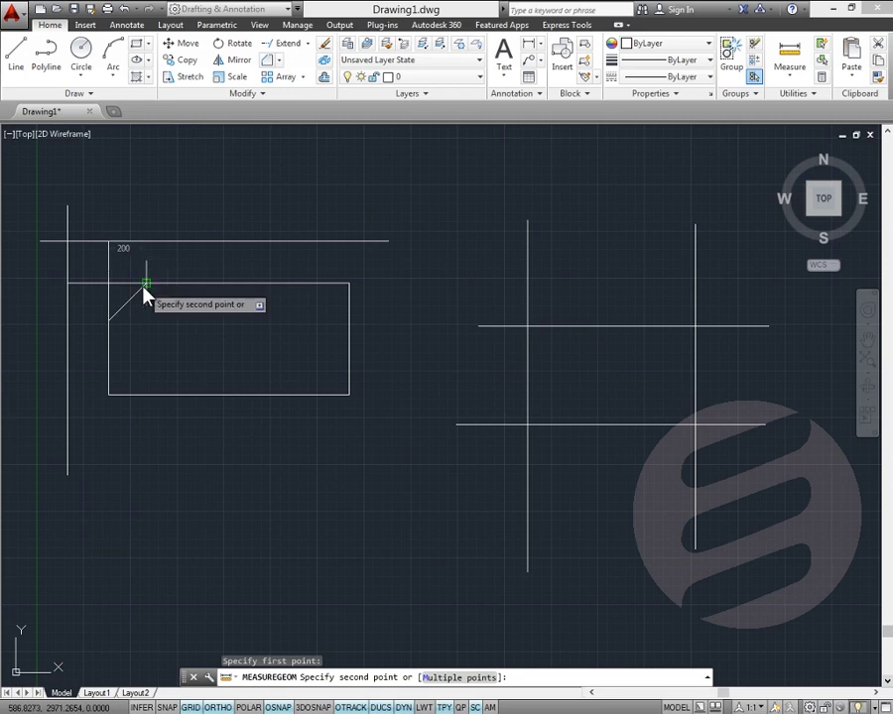
key(Escape)
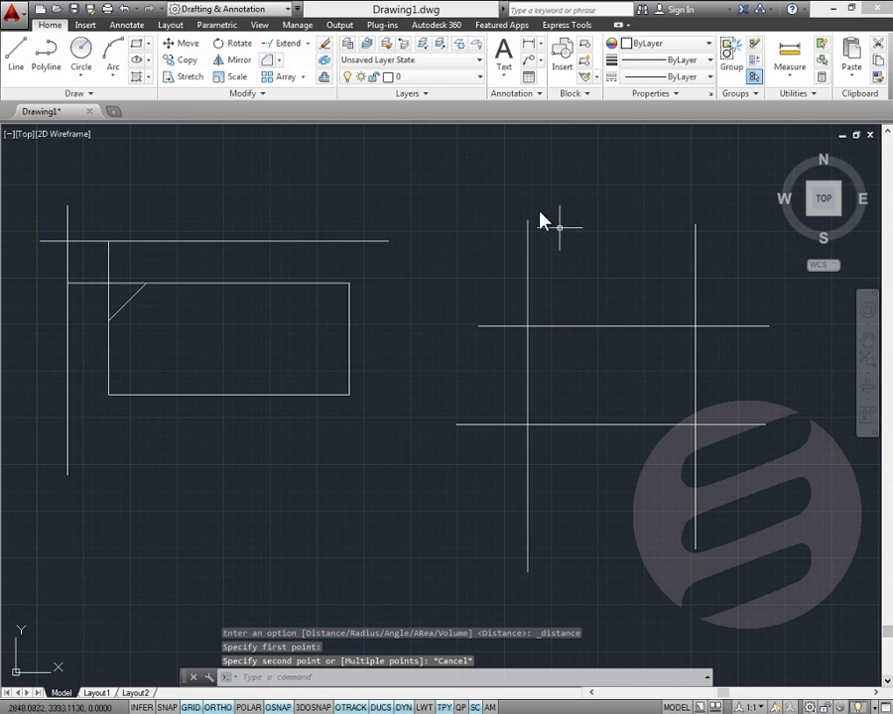
click(791, 81)
Measure the angle between the top edge and the chamfer line, reading 135°.
click(788, 156)
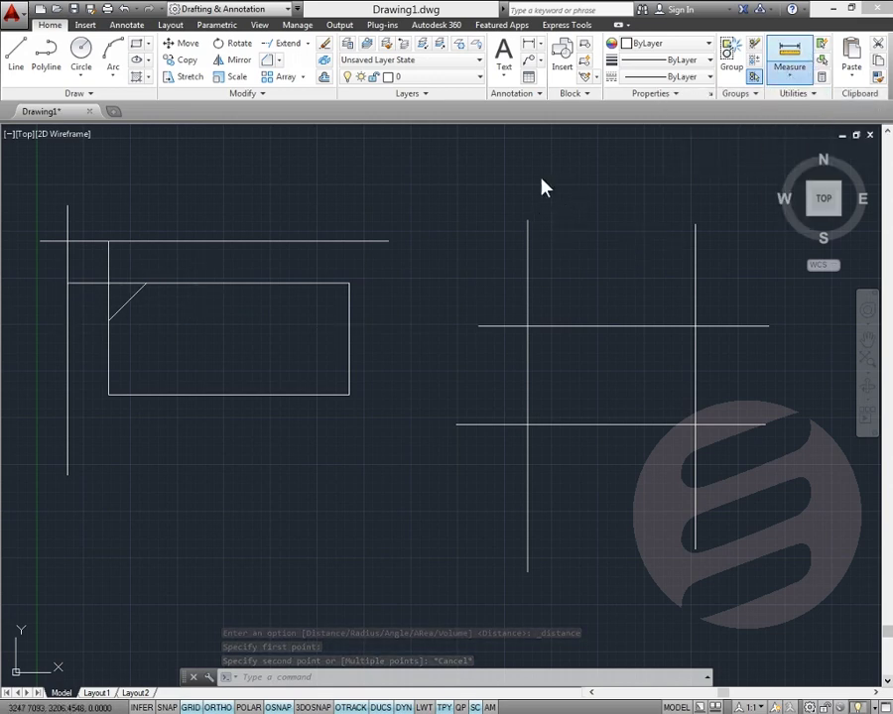
click(159, 284)
click(140, 295)
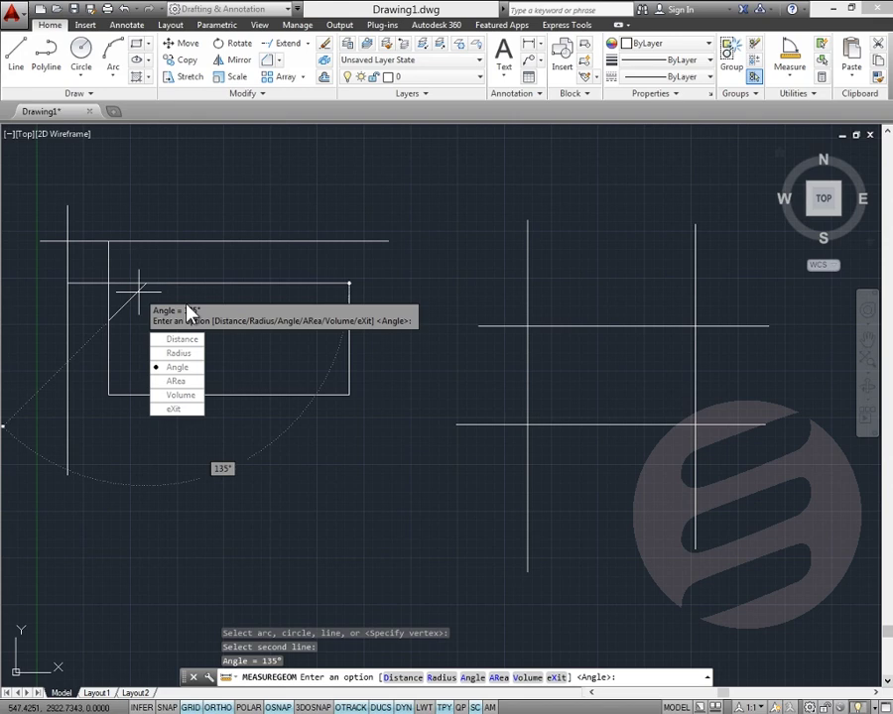
key(Escape)
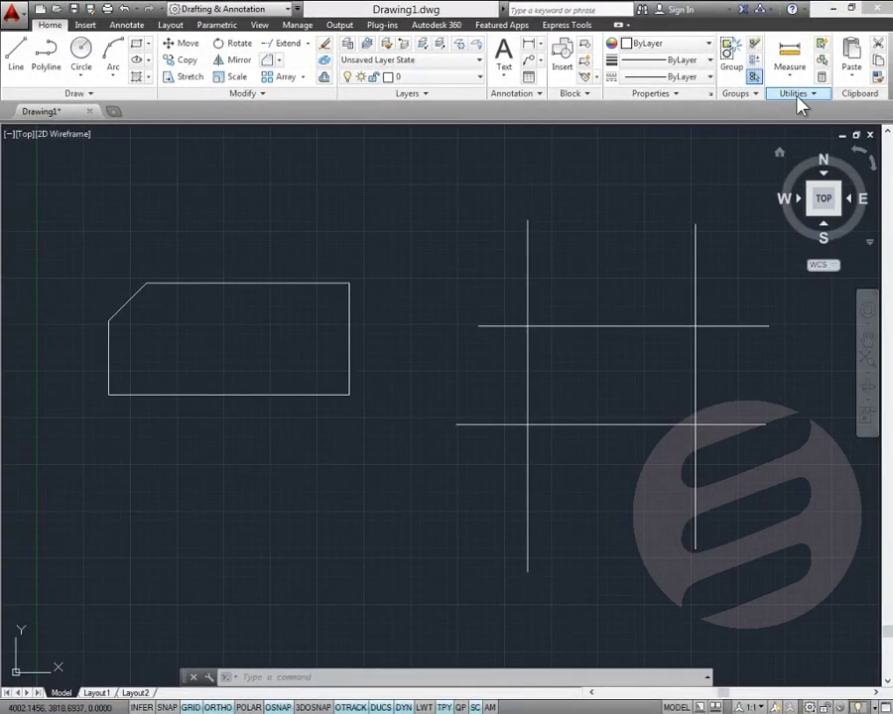
click(789, 72)
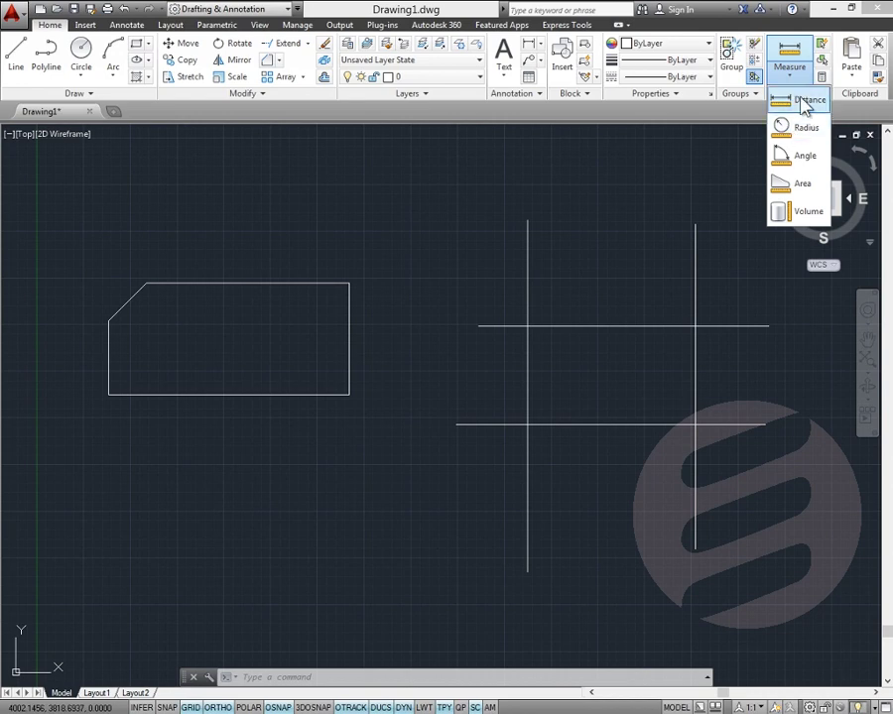
click(804, 104)
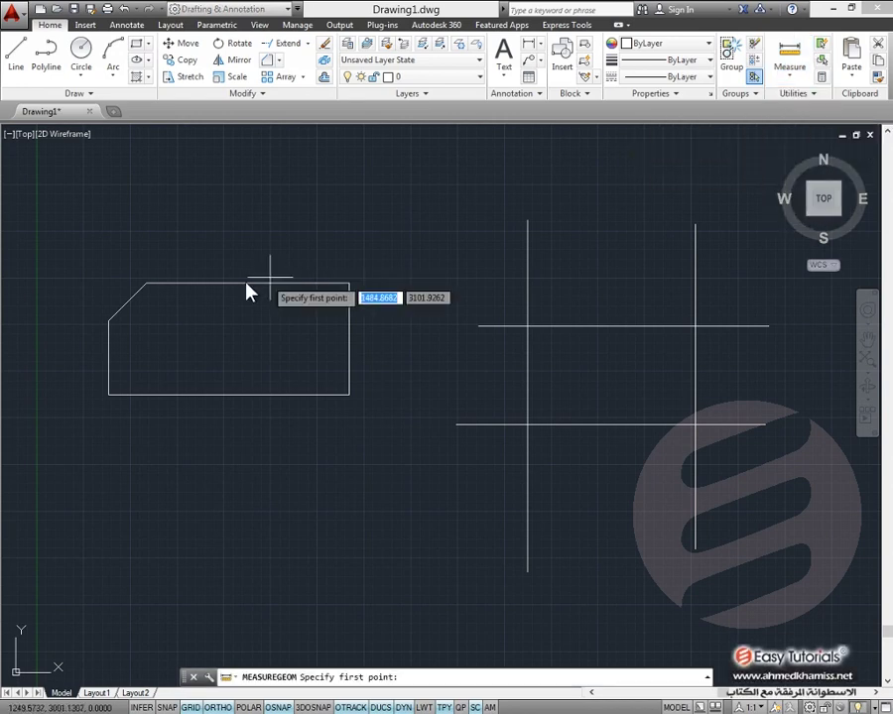
click(146, 285)
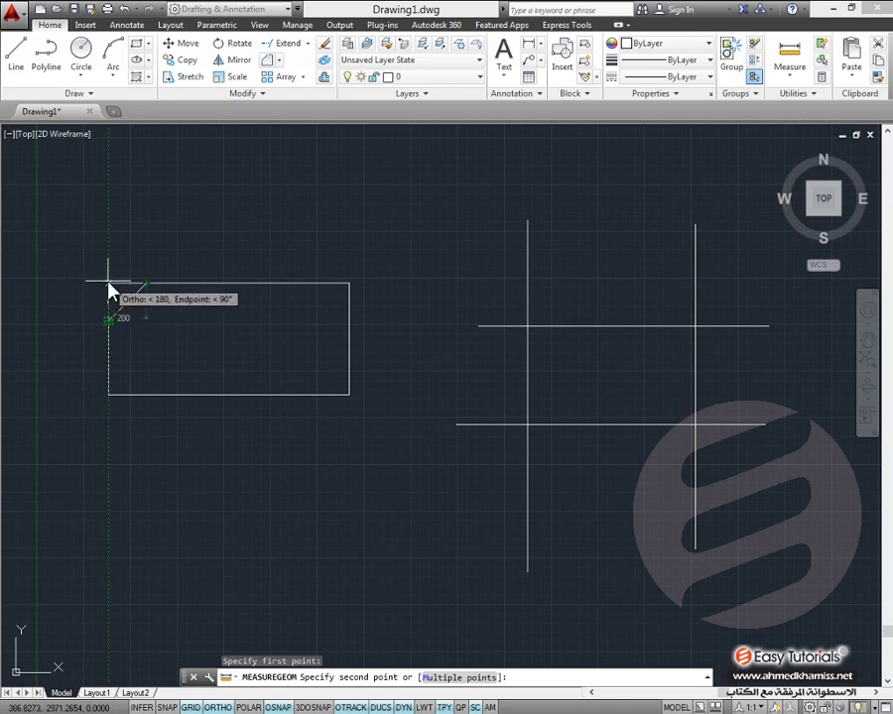
click(110, 290)
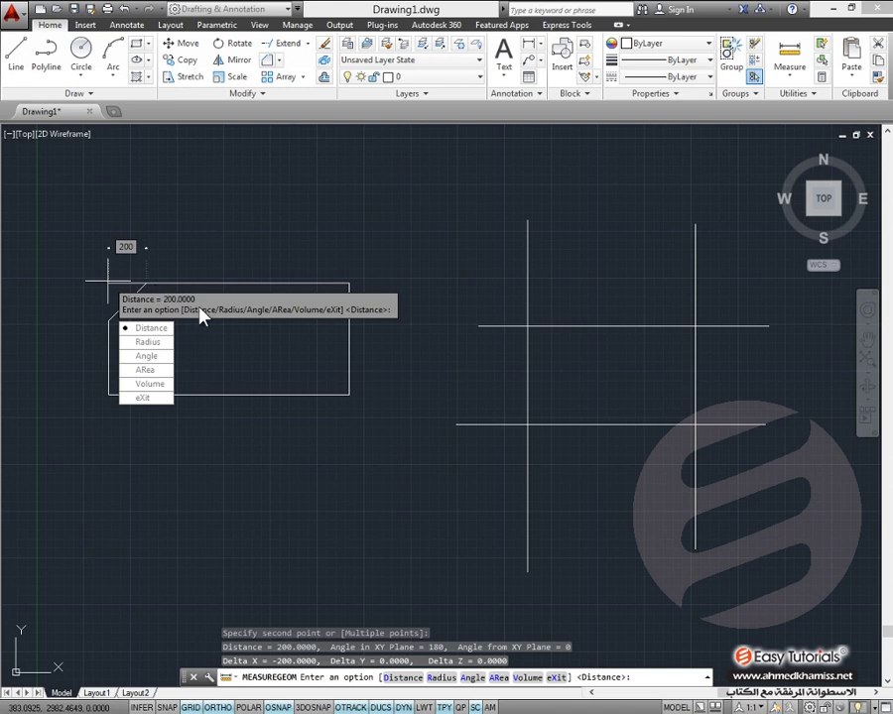
key(Escape)
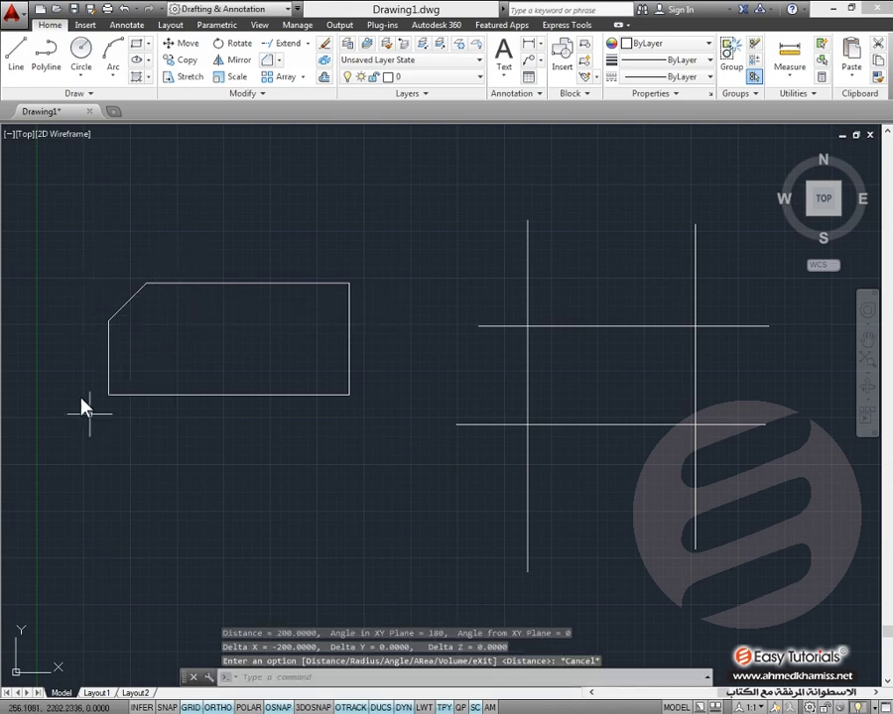